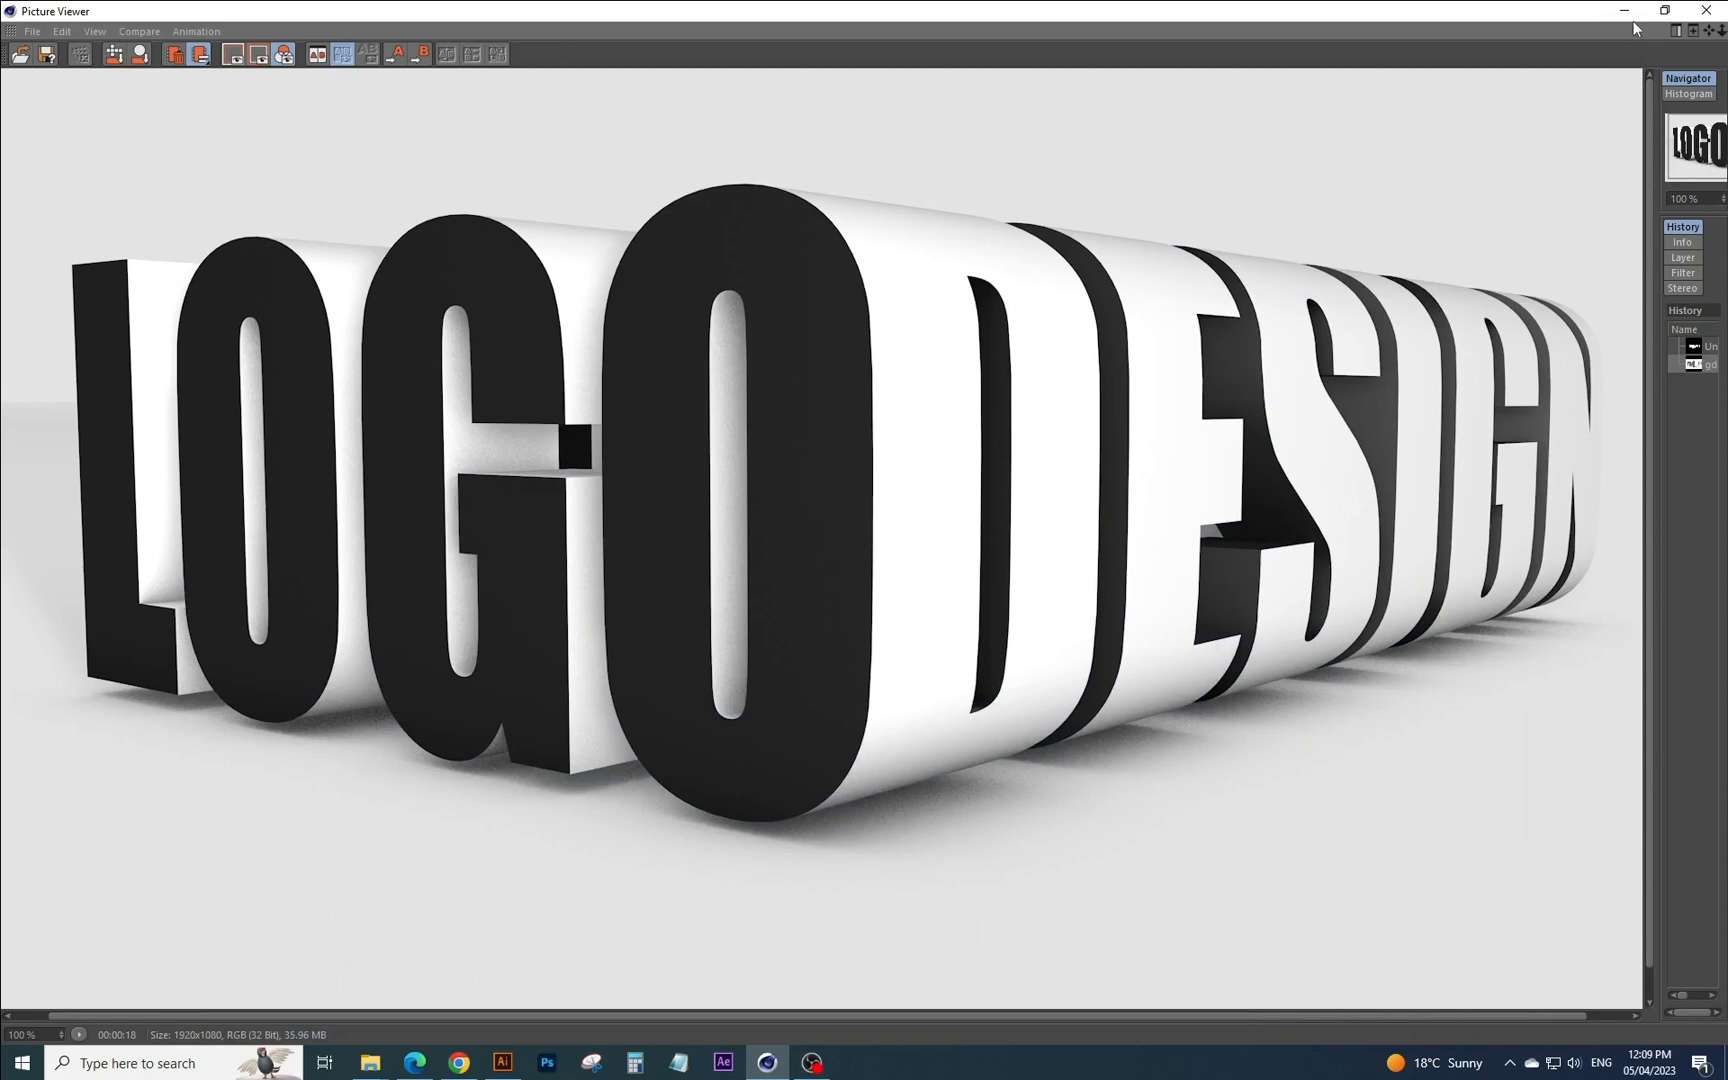
Minimize the rendered image, switch to the empty Untitled 3 project and add a MoText object.
{"action": "left_click", "coordinate": [1625, 12]}
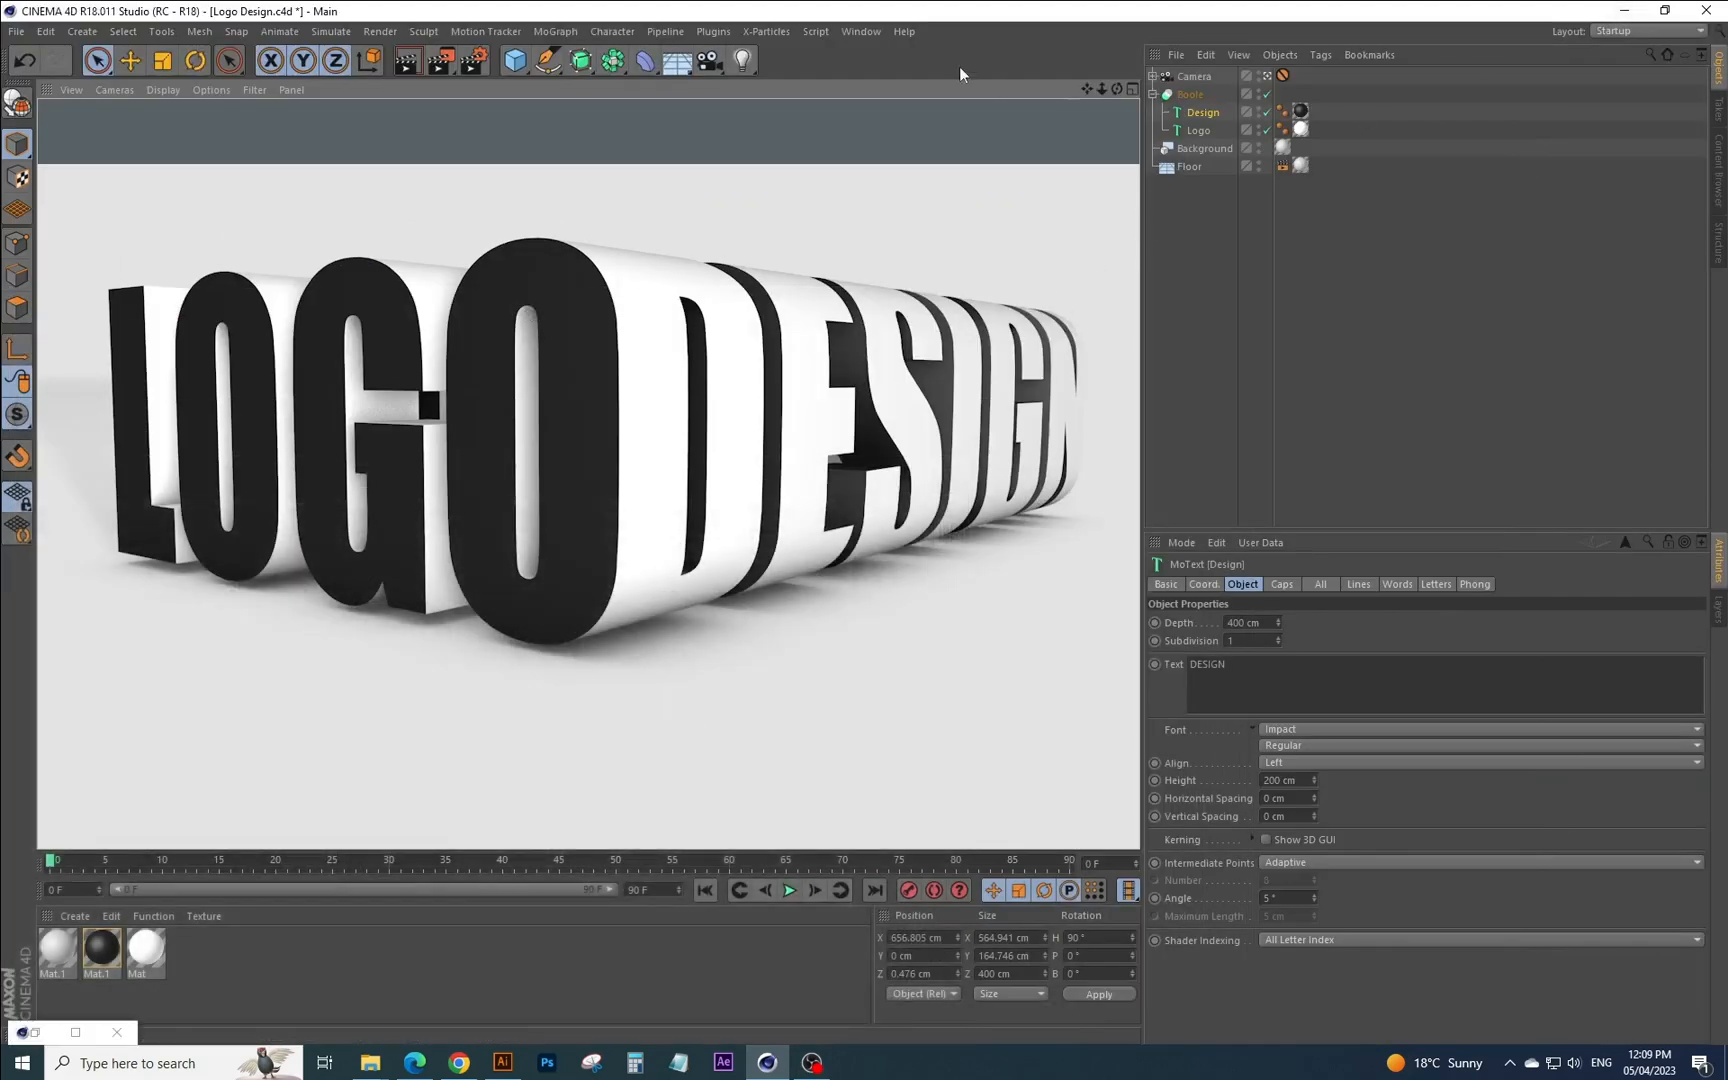
{"action": "left_click", "coordinate": [865, 36]}
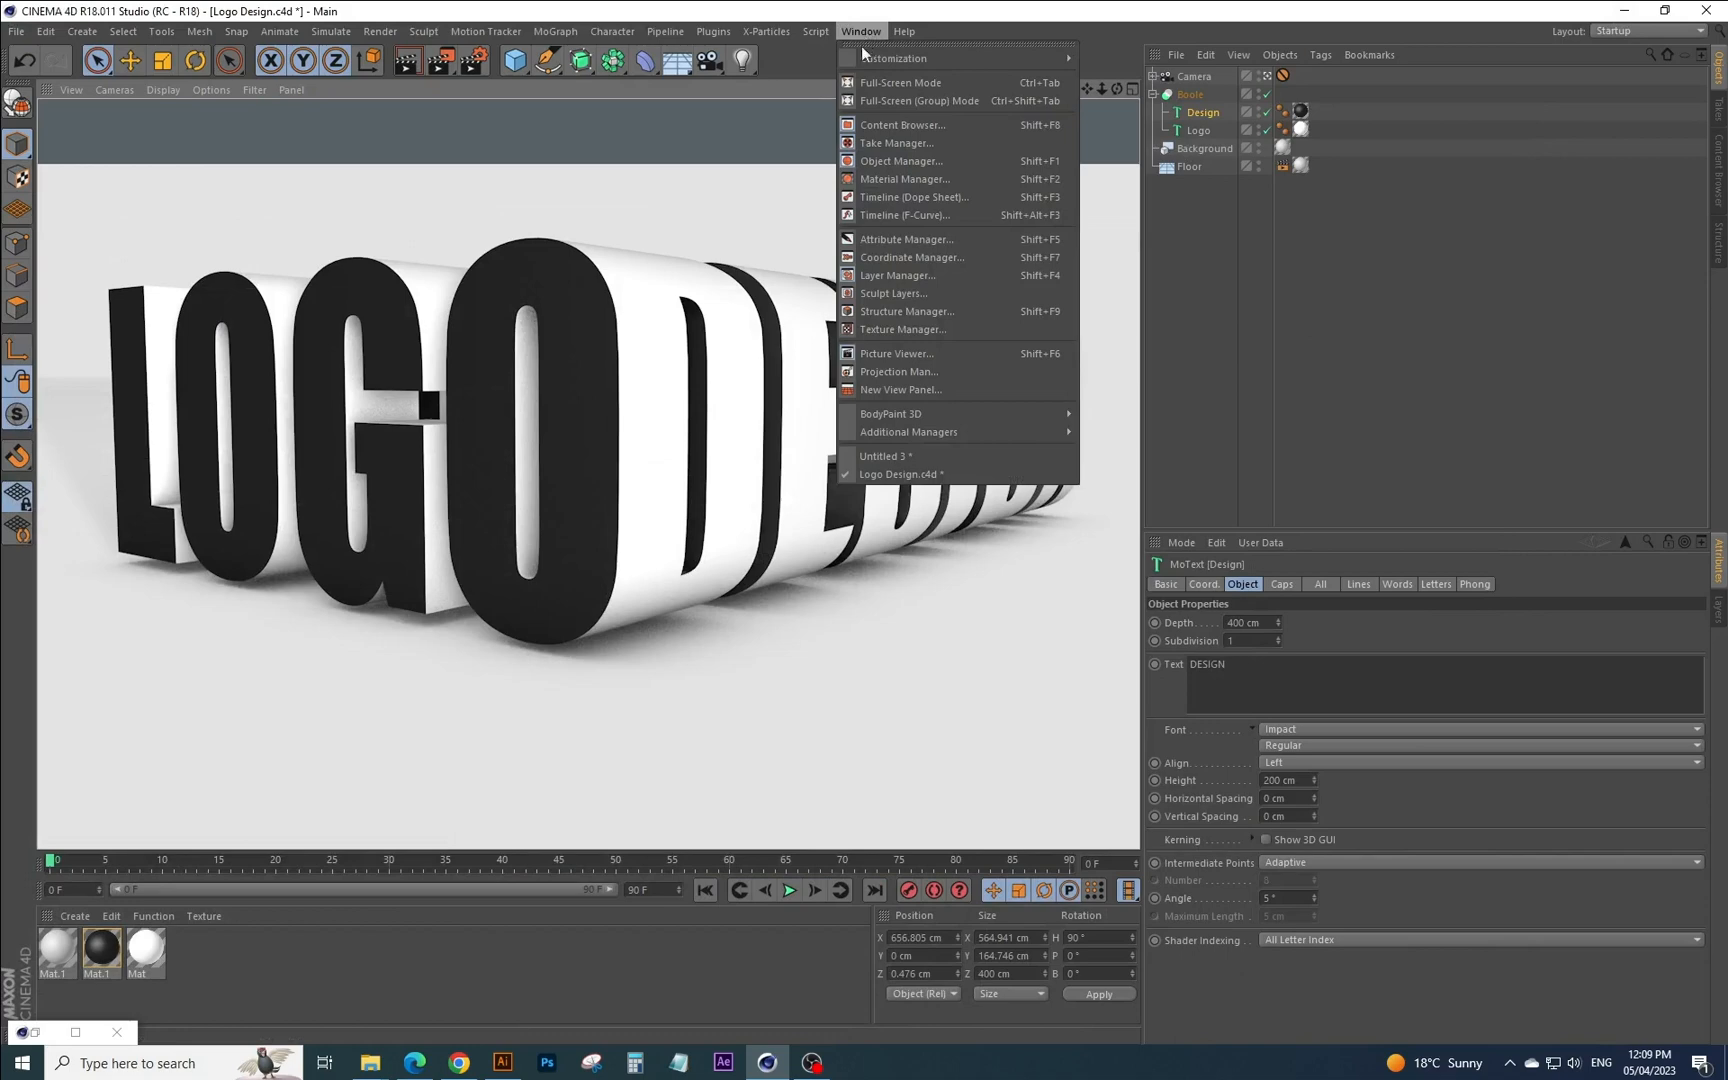
{"action": "left_click", "coordinate": [905, 451]}
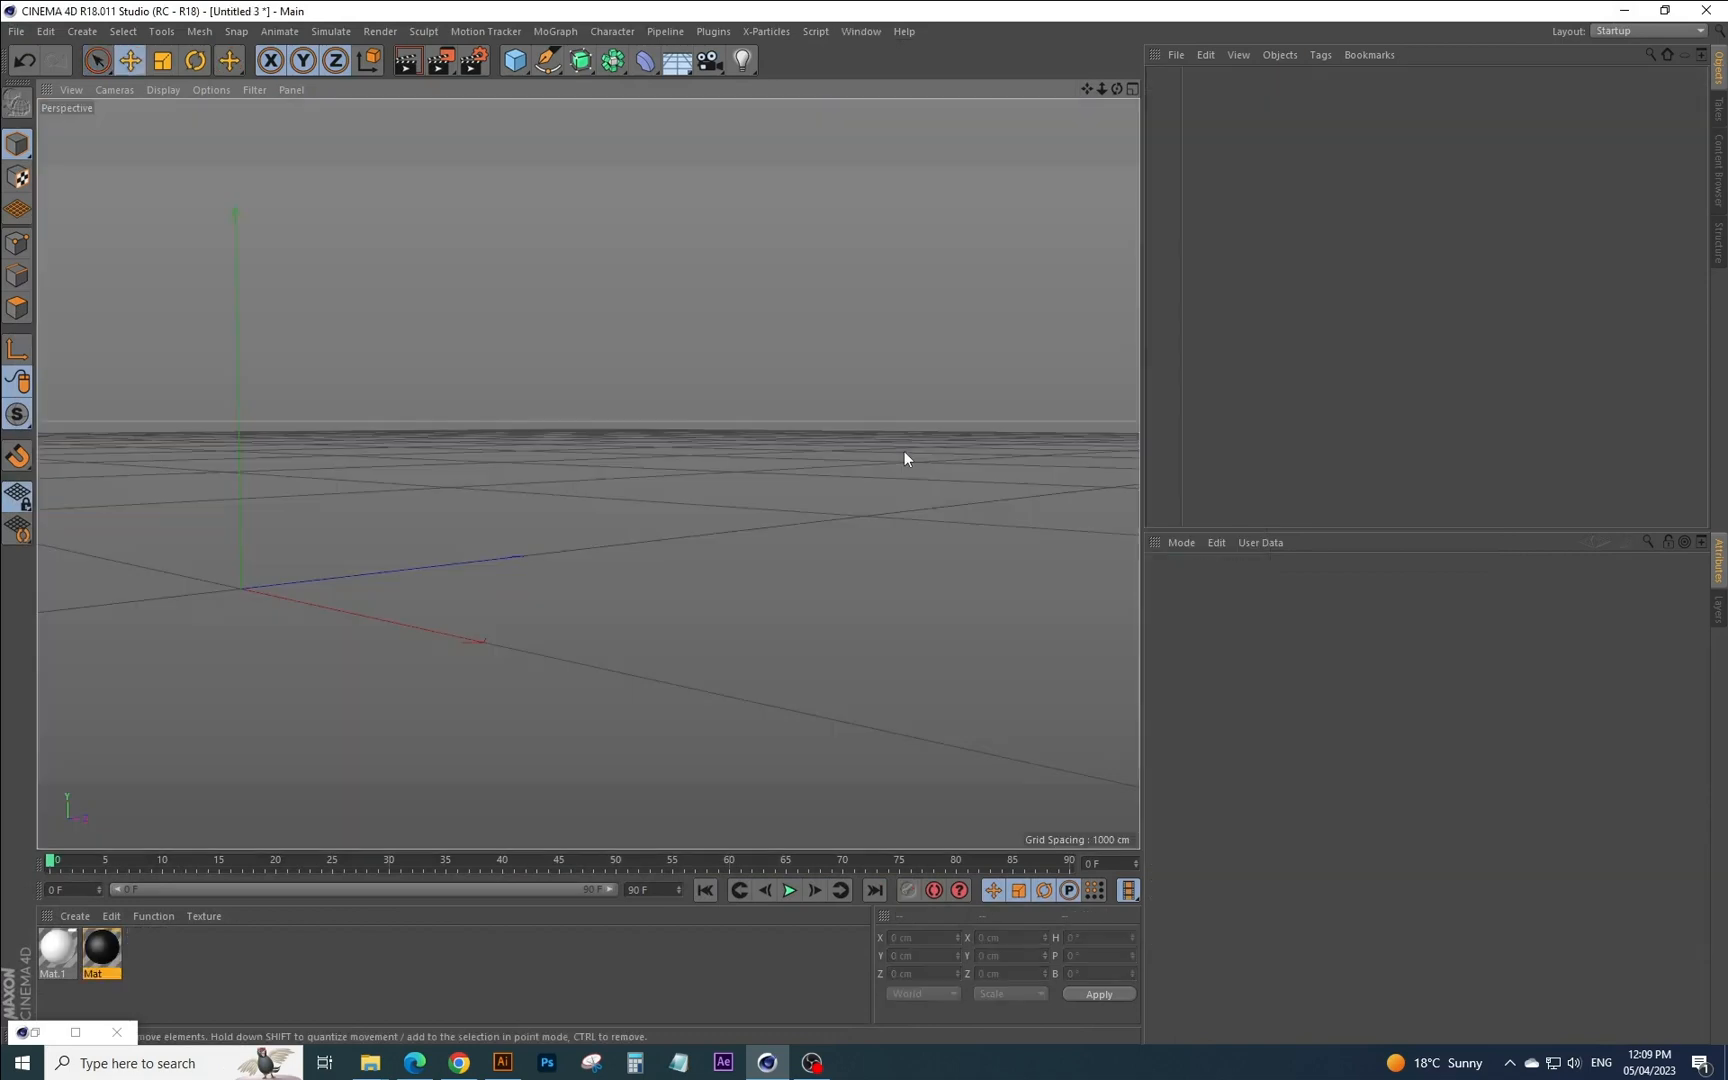
{"action": "left_click", "coordinate": [558, 35]}
{"action": "left_click", "coordinate": [588, 317]}
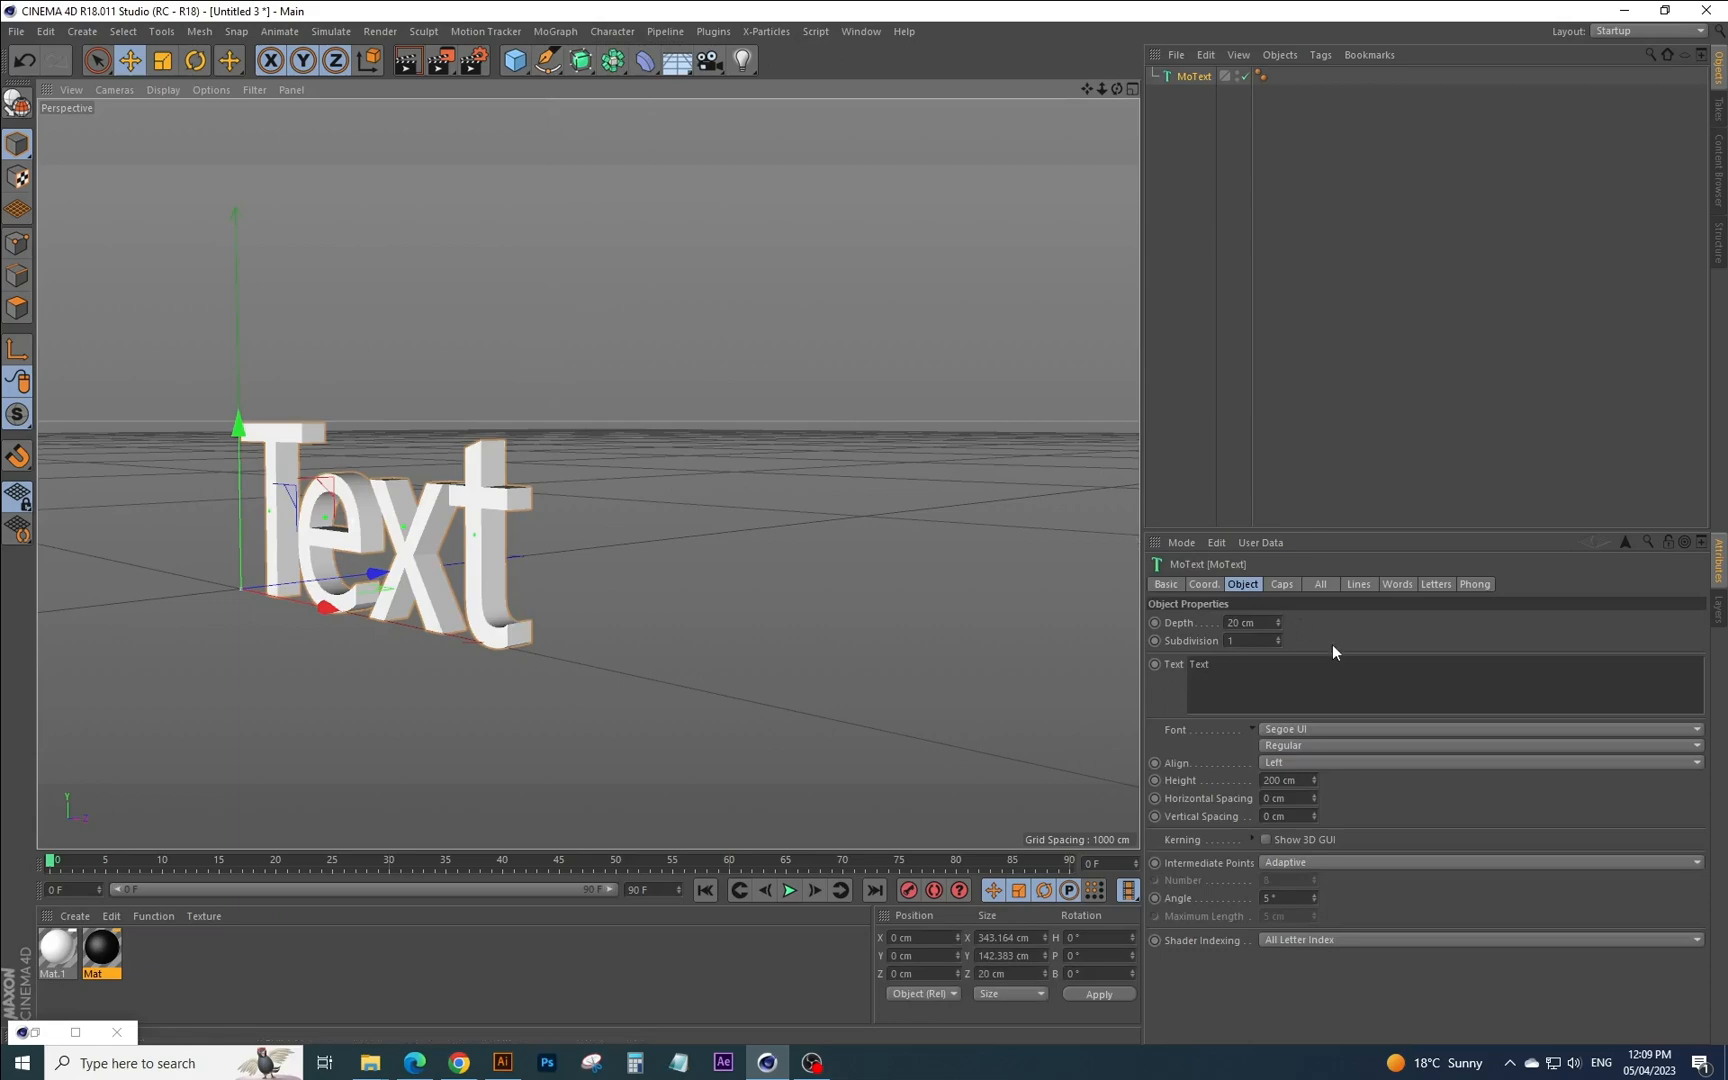
Set the MoText object's font to Impact.
{"action": "left_click", "coordinate": [1299, 728]}
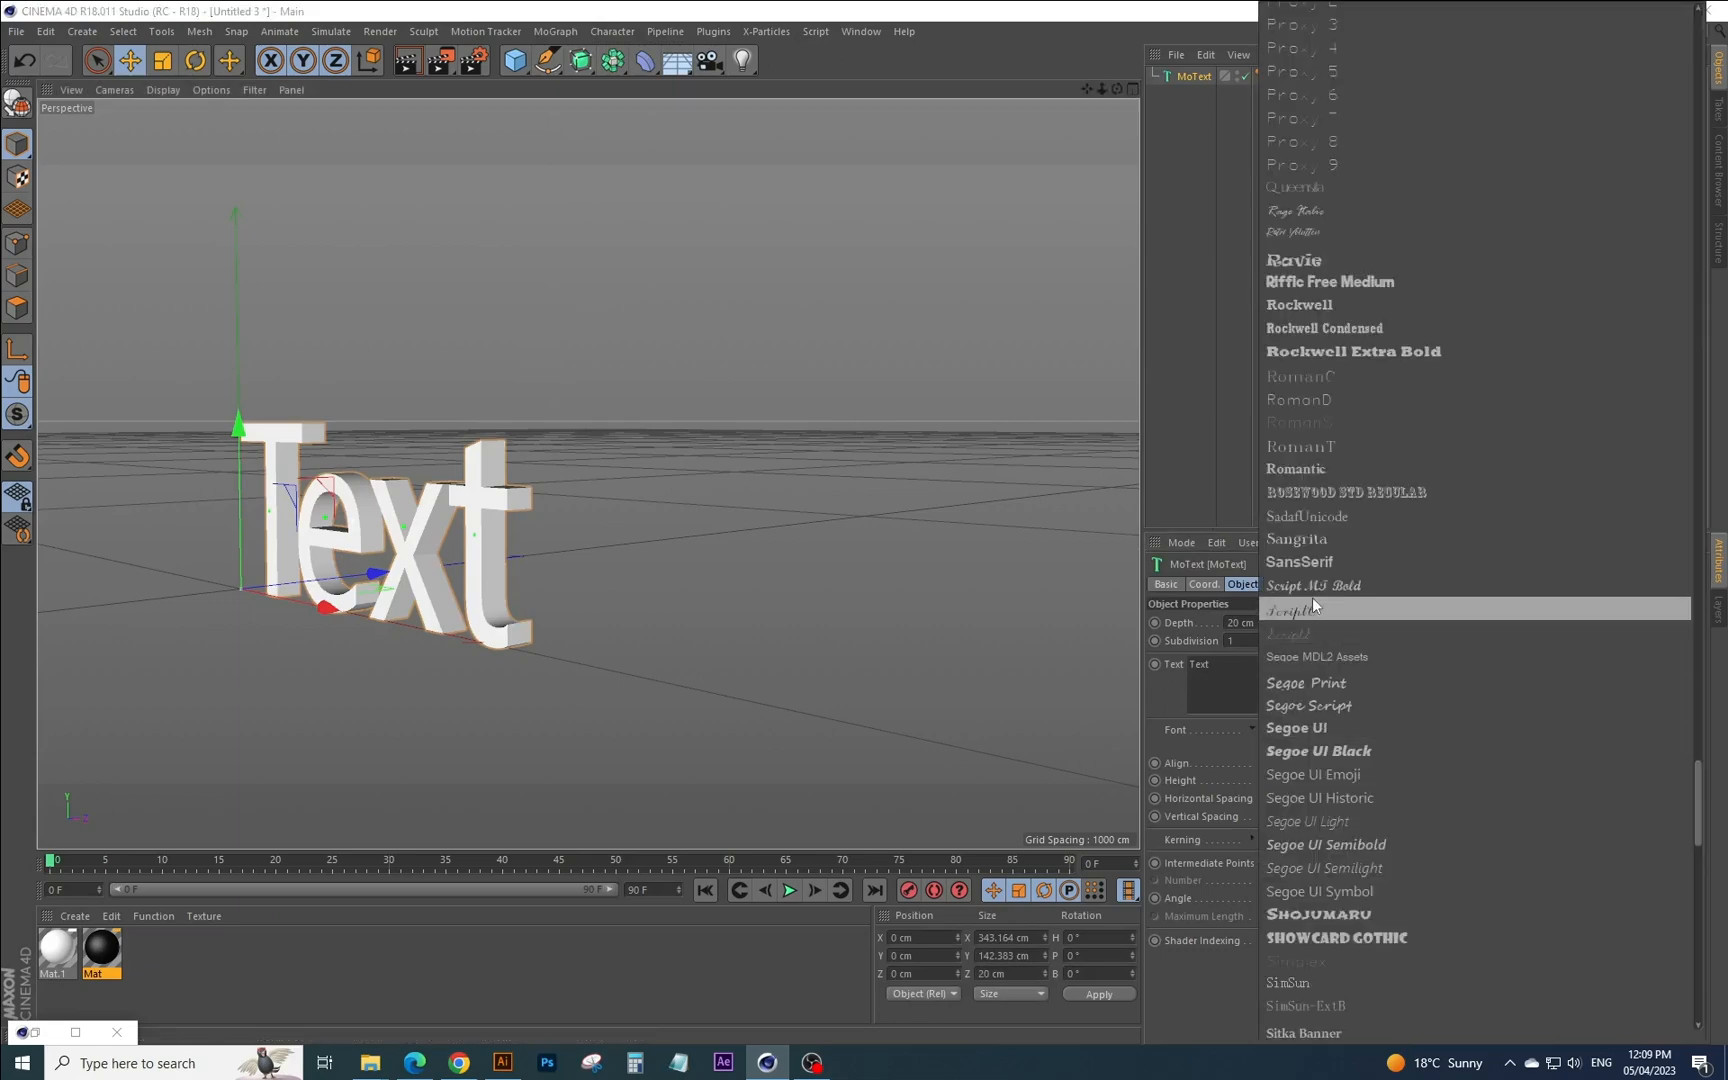
{"action": "scroll", "coordinate": [1351, 738], "scroll_direction": "down", "scroll_amount": 5}
{"action": "scroll", "coordinate": [1351, 740], "scroll_direction": "down", "scroll_amount": 8}
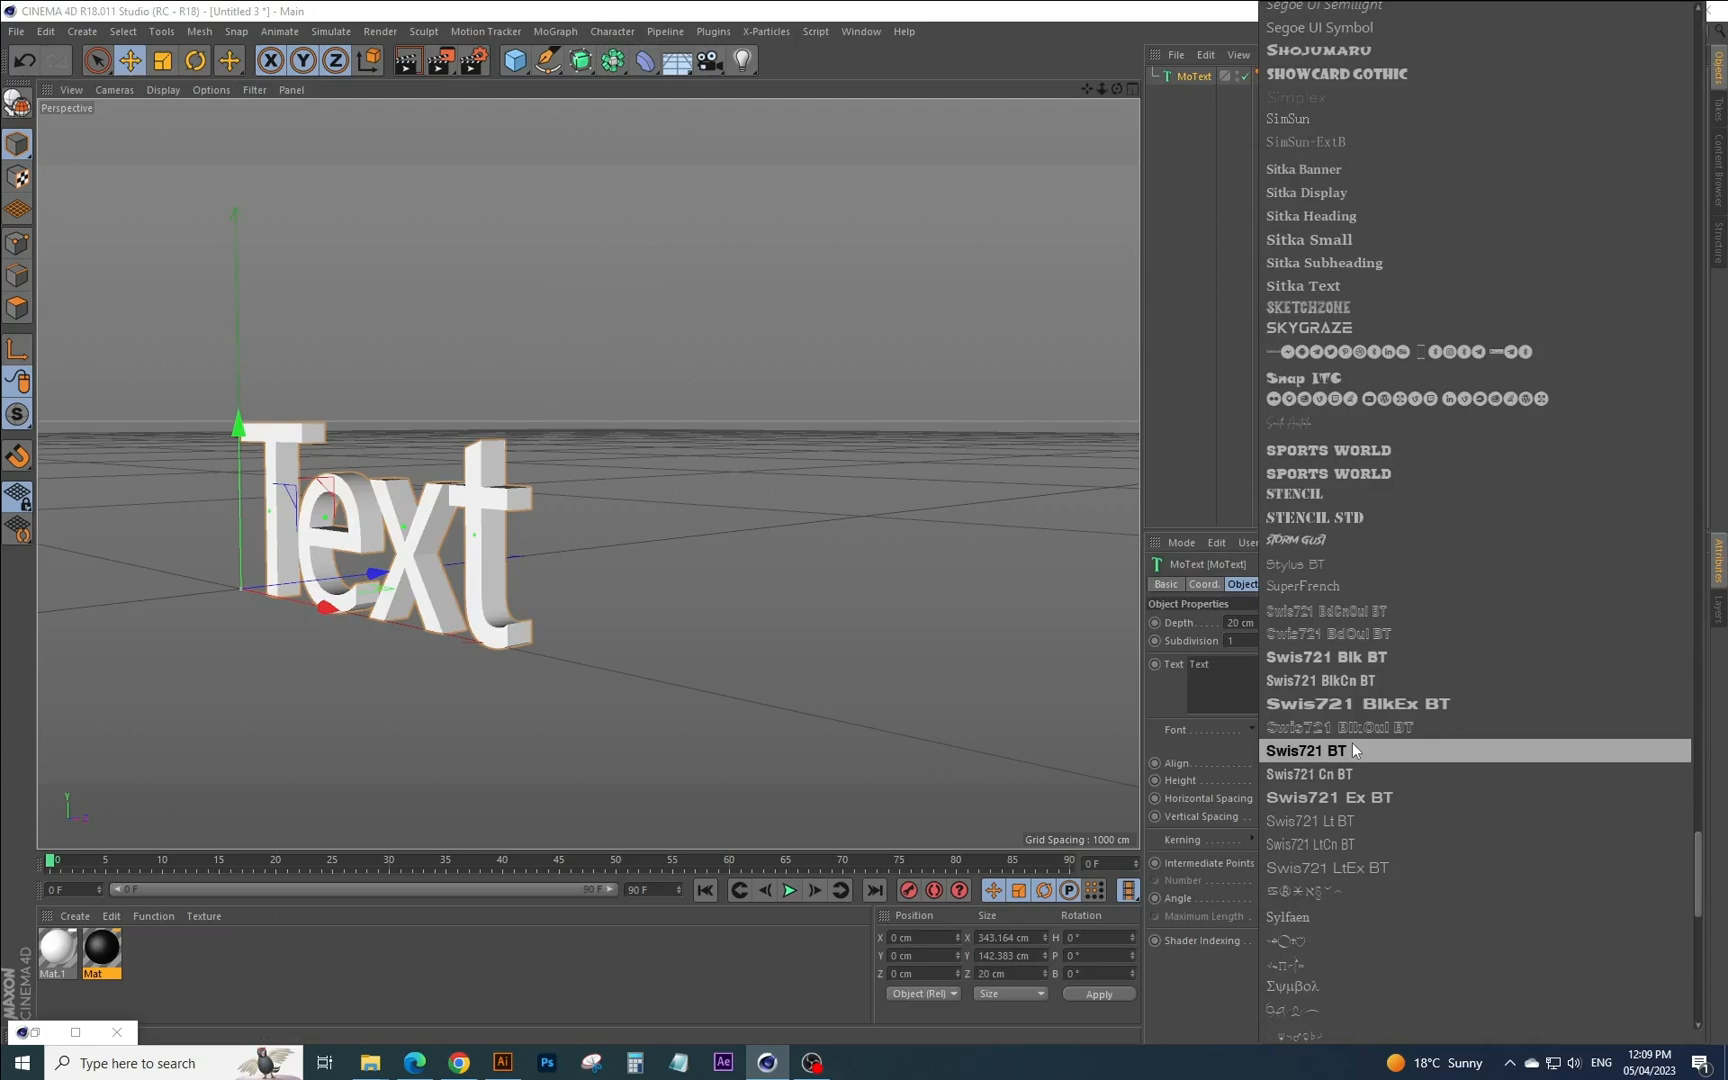
{"action": "scroll", "coordinate": [1351, 742], "scroll_direction": "up", "scroll_amount": 20}
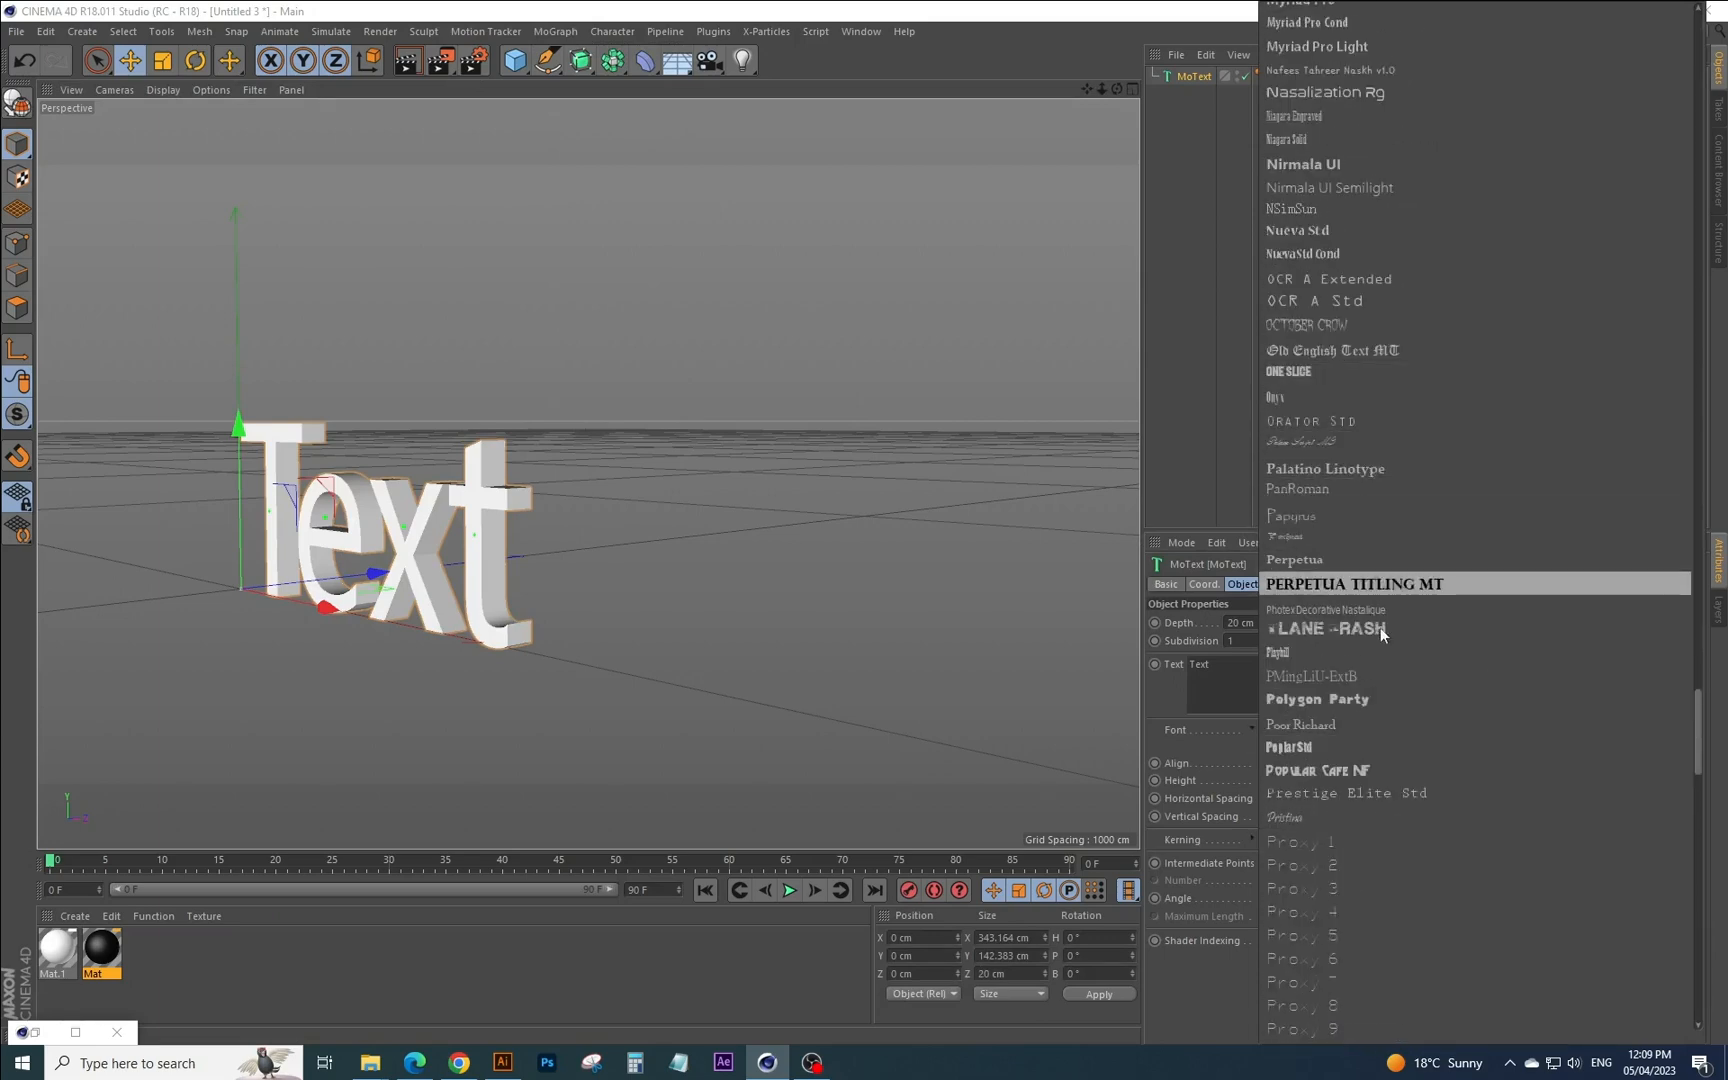
{"action": "scroll", "coordinate": [1372, 686], "scroll_direction": "up", "scroll_amount": 14}
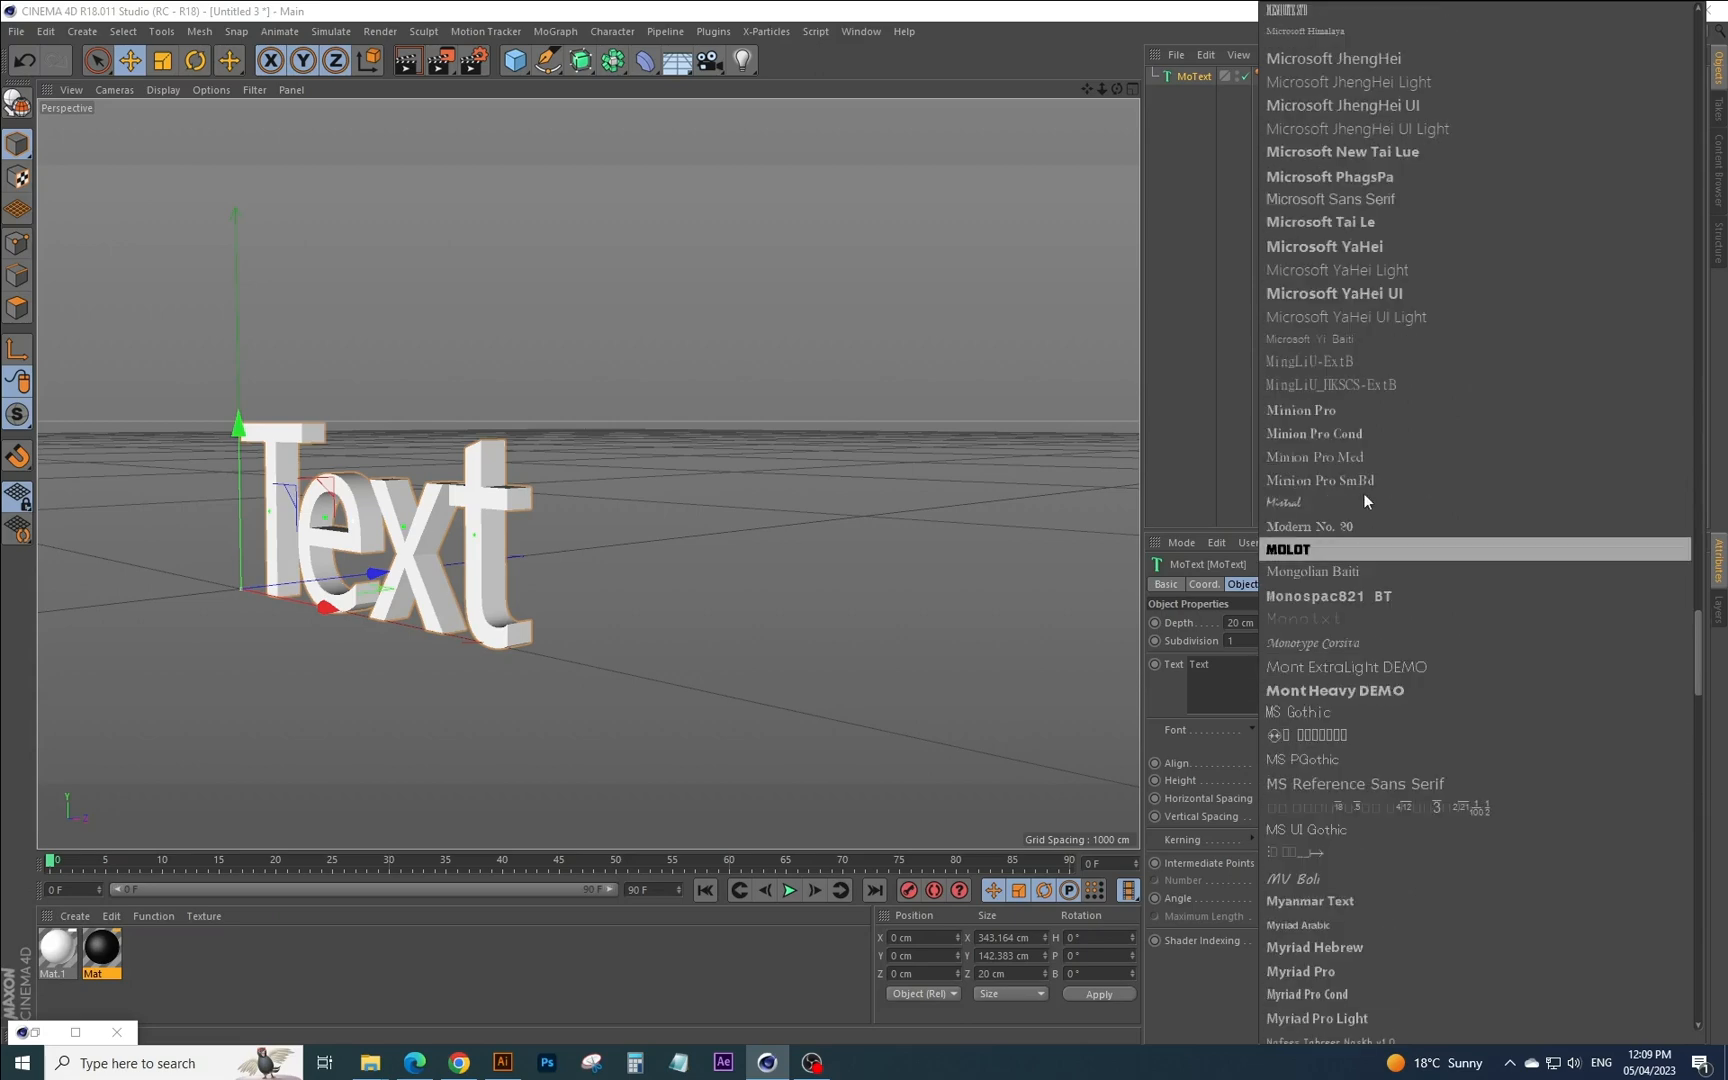
{"action": "scroll", "coordinate": [1359, 471], "scroll_direction": "up", "scroll_amount": 10}
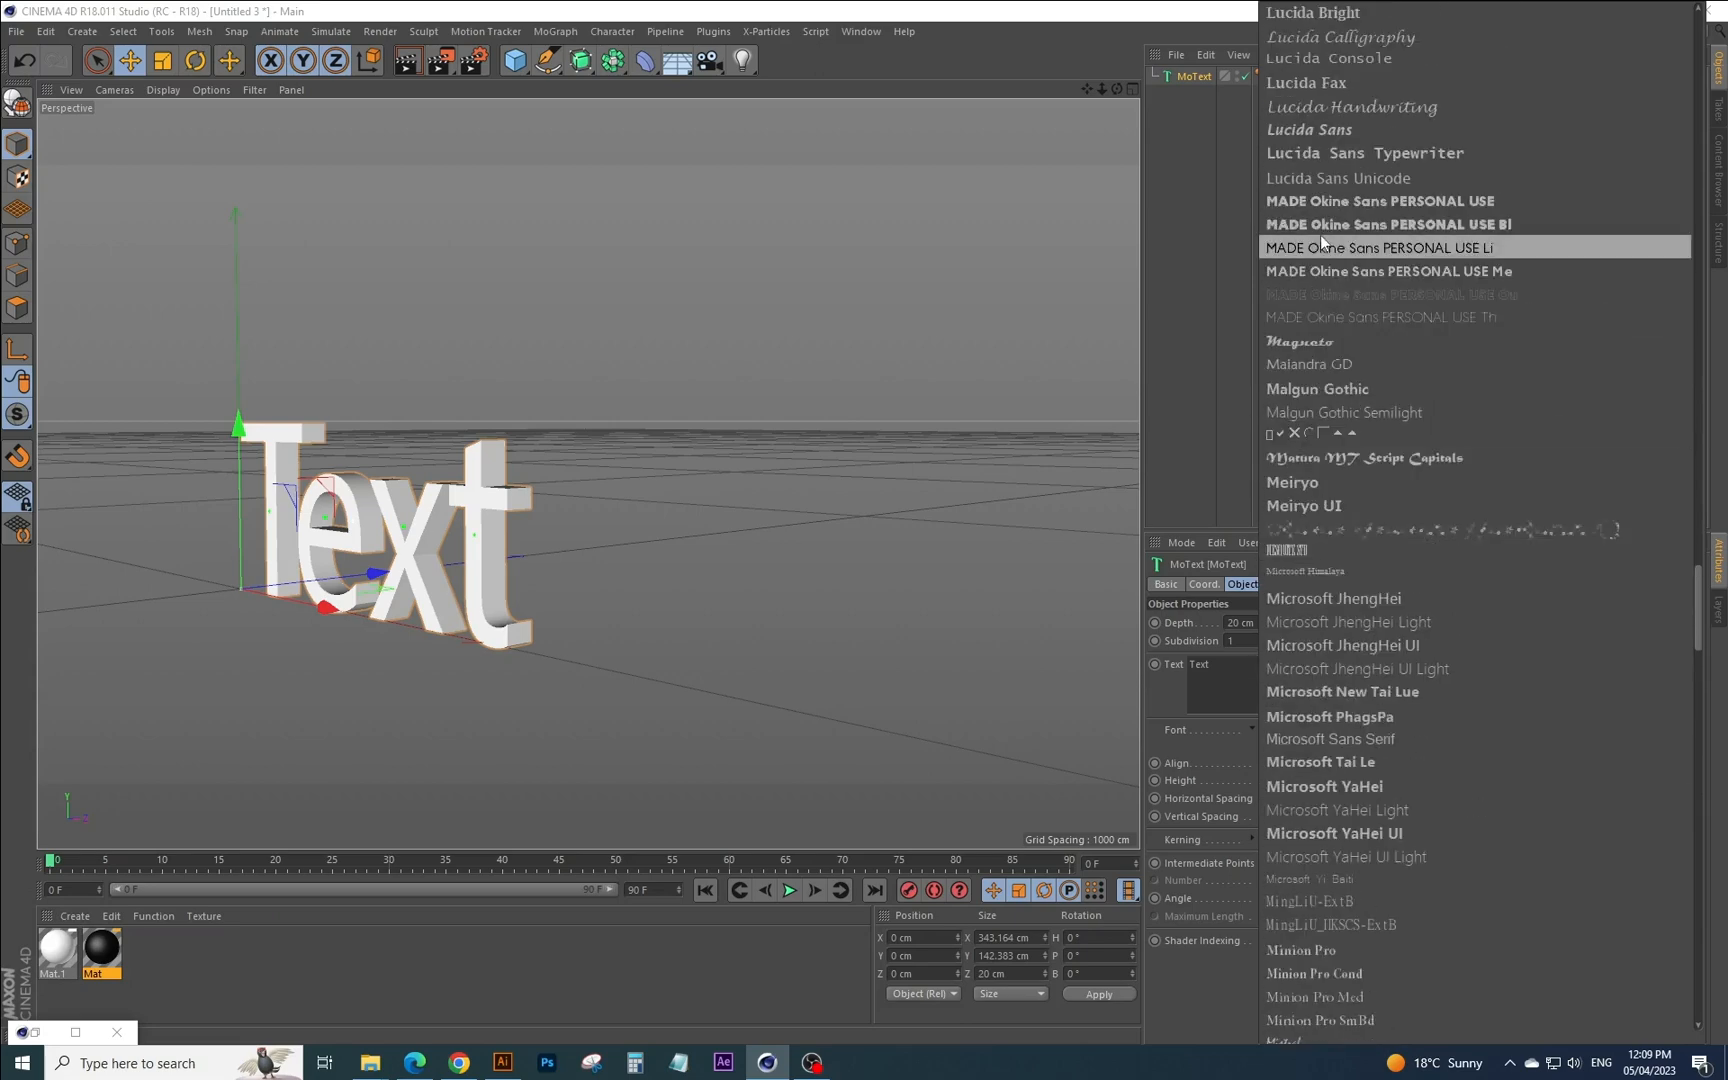
{"action": "scroll", "coordinate": [1330, 310], "scroll_direction": "up", "scroll_amount": 6}
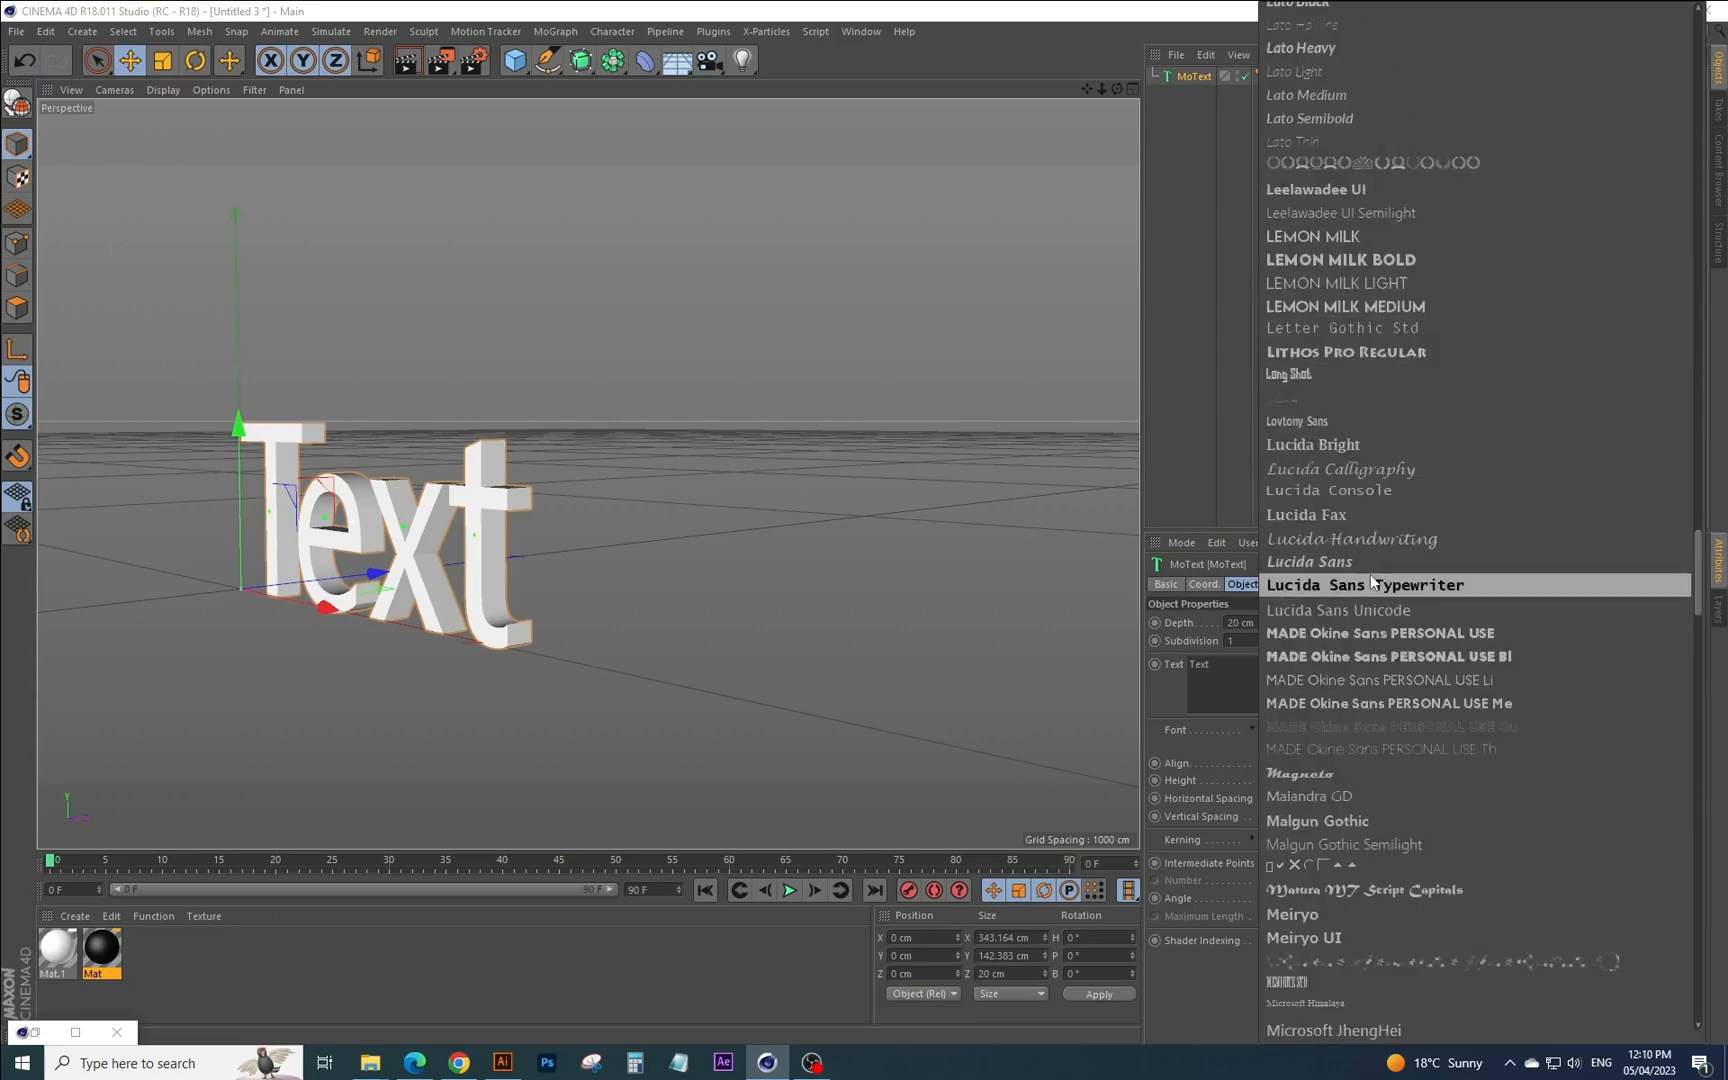
{"action": "scroll", "coordinate": [1371, 581], "scroll_direction": "up", "scroll_amount": 15}
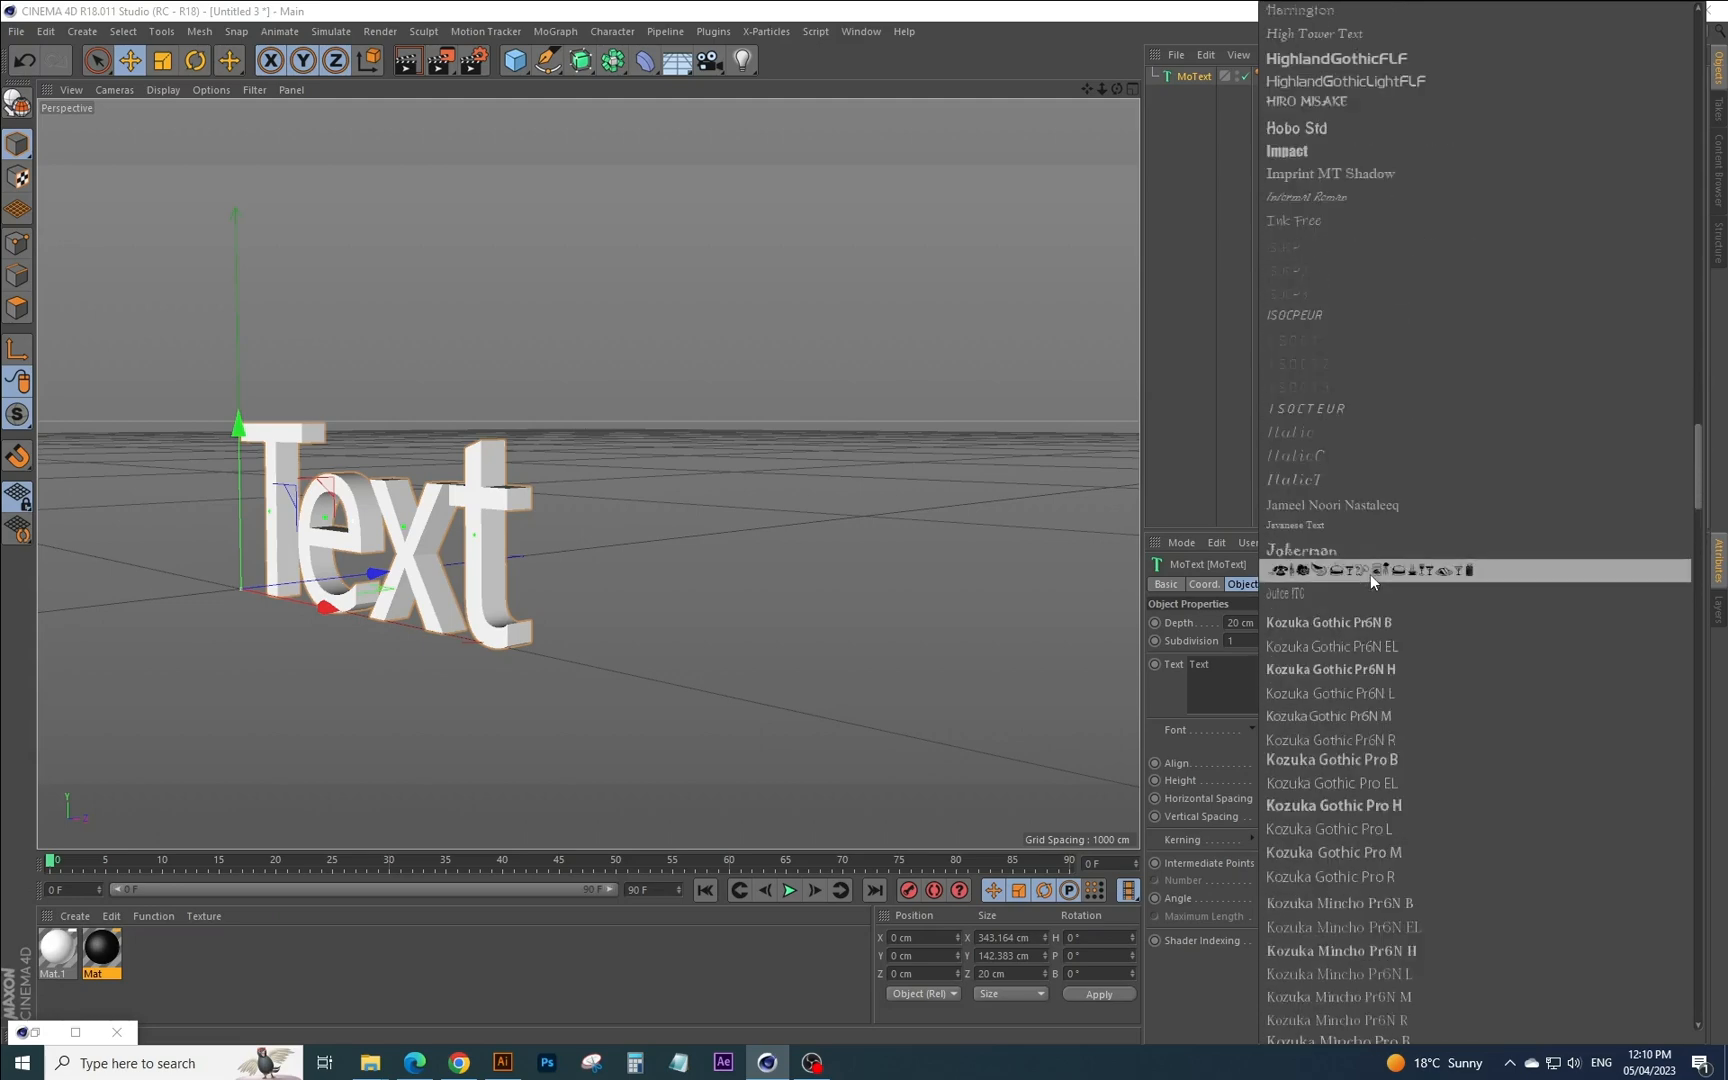
{"action": "left_click", "coordinate": [1300, 150]}
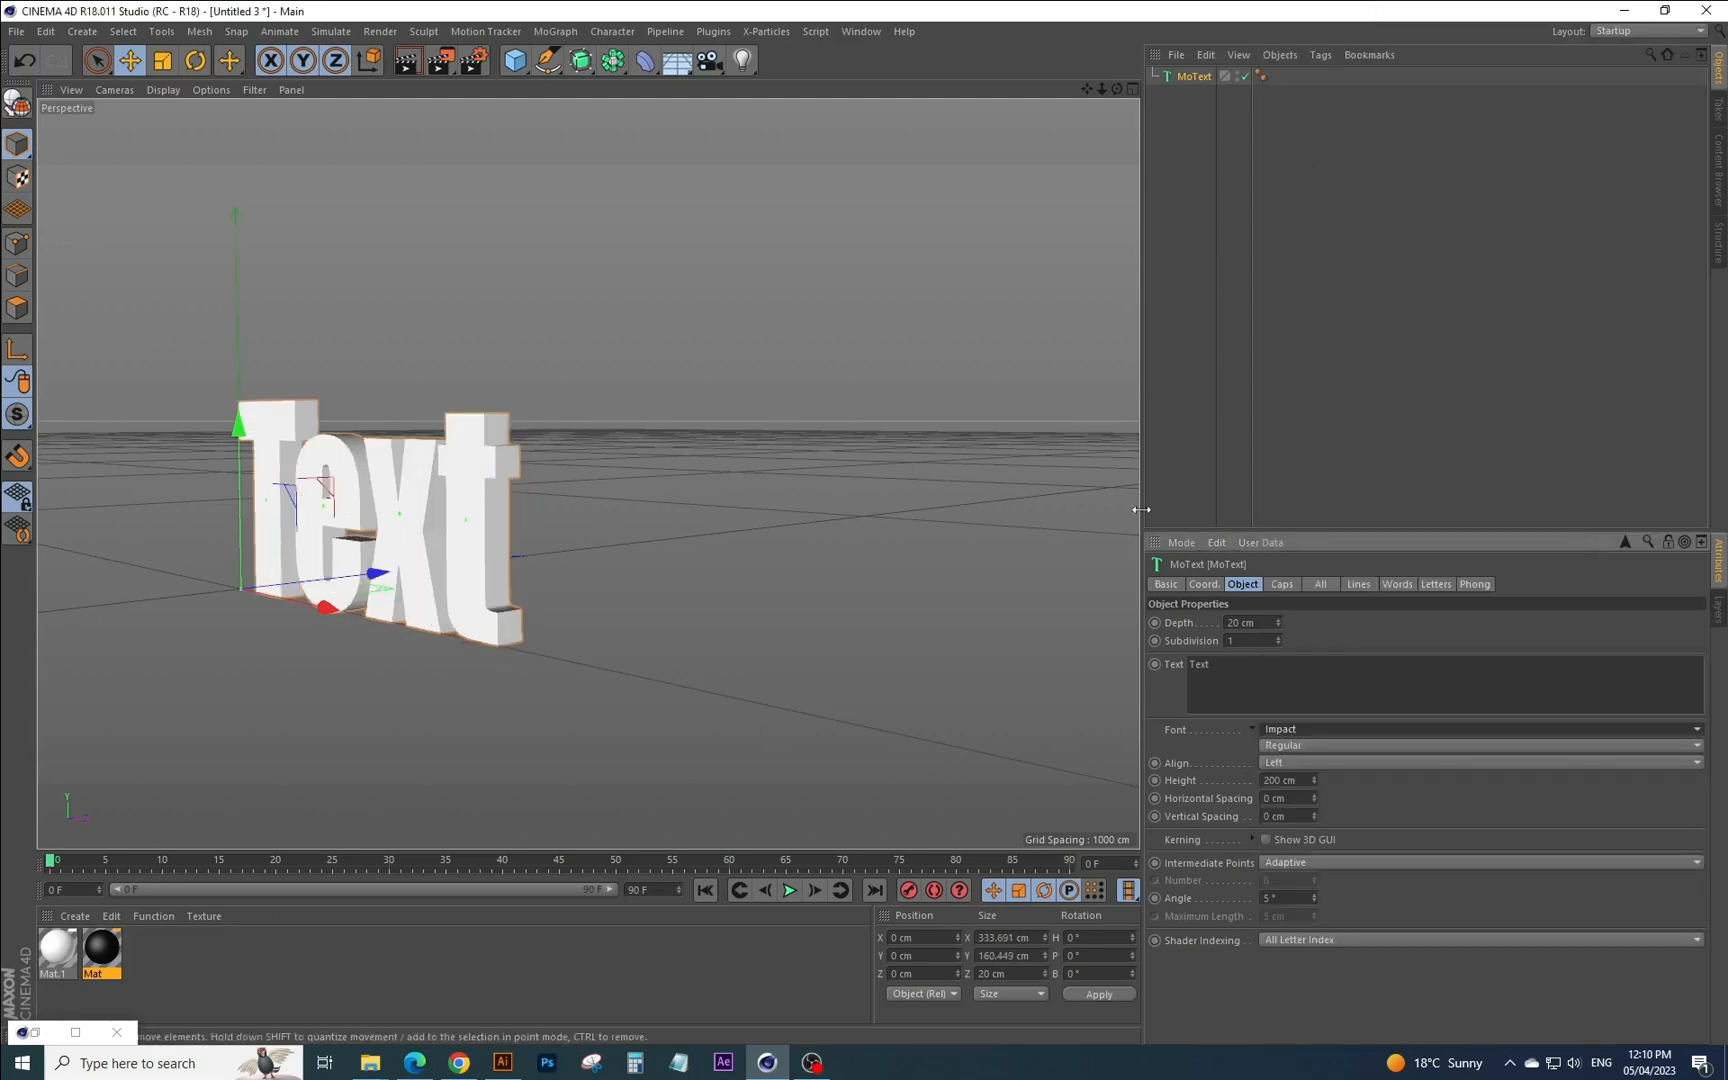
Replace the MoText object's placeholder text with LOGO.
{"action": "left_click_drag", "start_coordinate": [1222, 665], "coordinate": [1144, 677]}
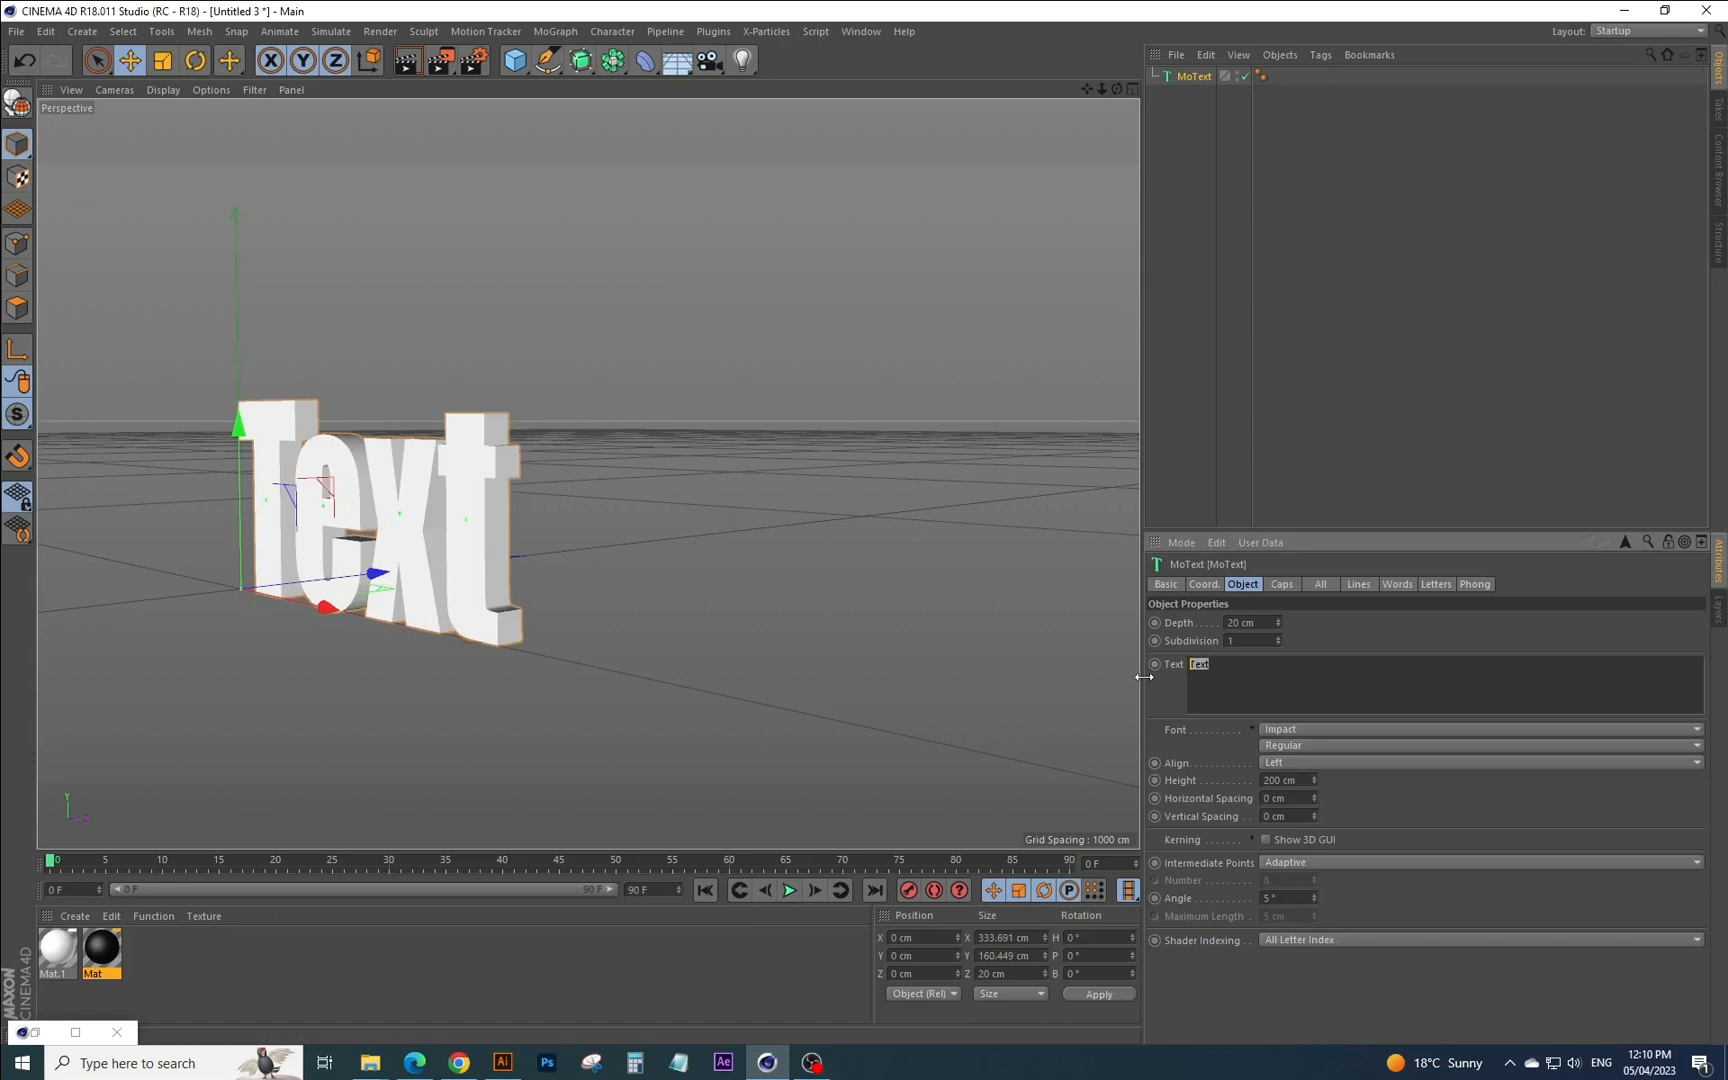
{"action": "type", "text": "LOGO"}
{"action": "left_click", "coordinate": [1187, 120]}
Duplicate the MoText object, renaming the original to Logo and the copy to Design.
{"action": "left_click", "coordinate": [1190, 77]}
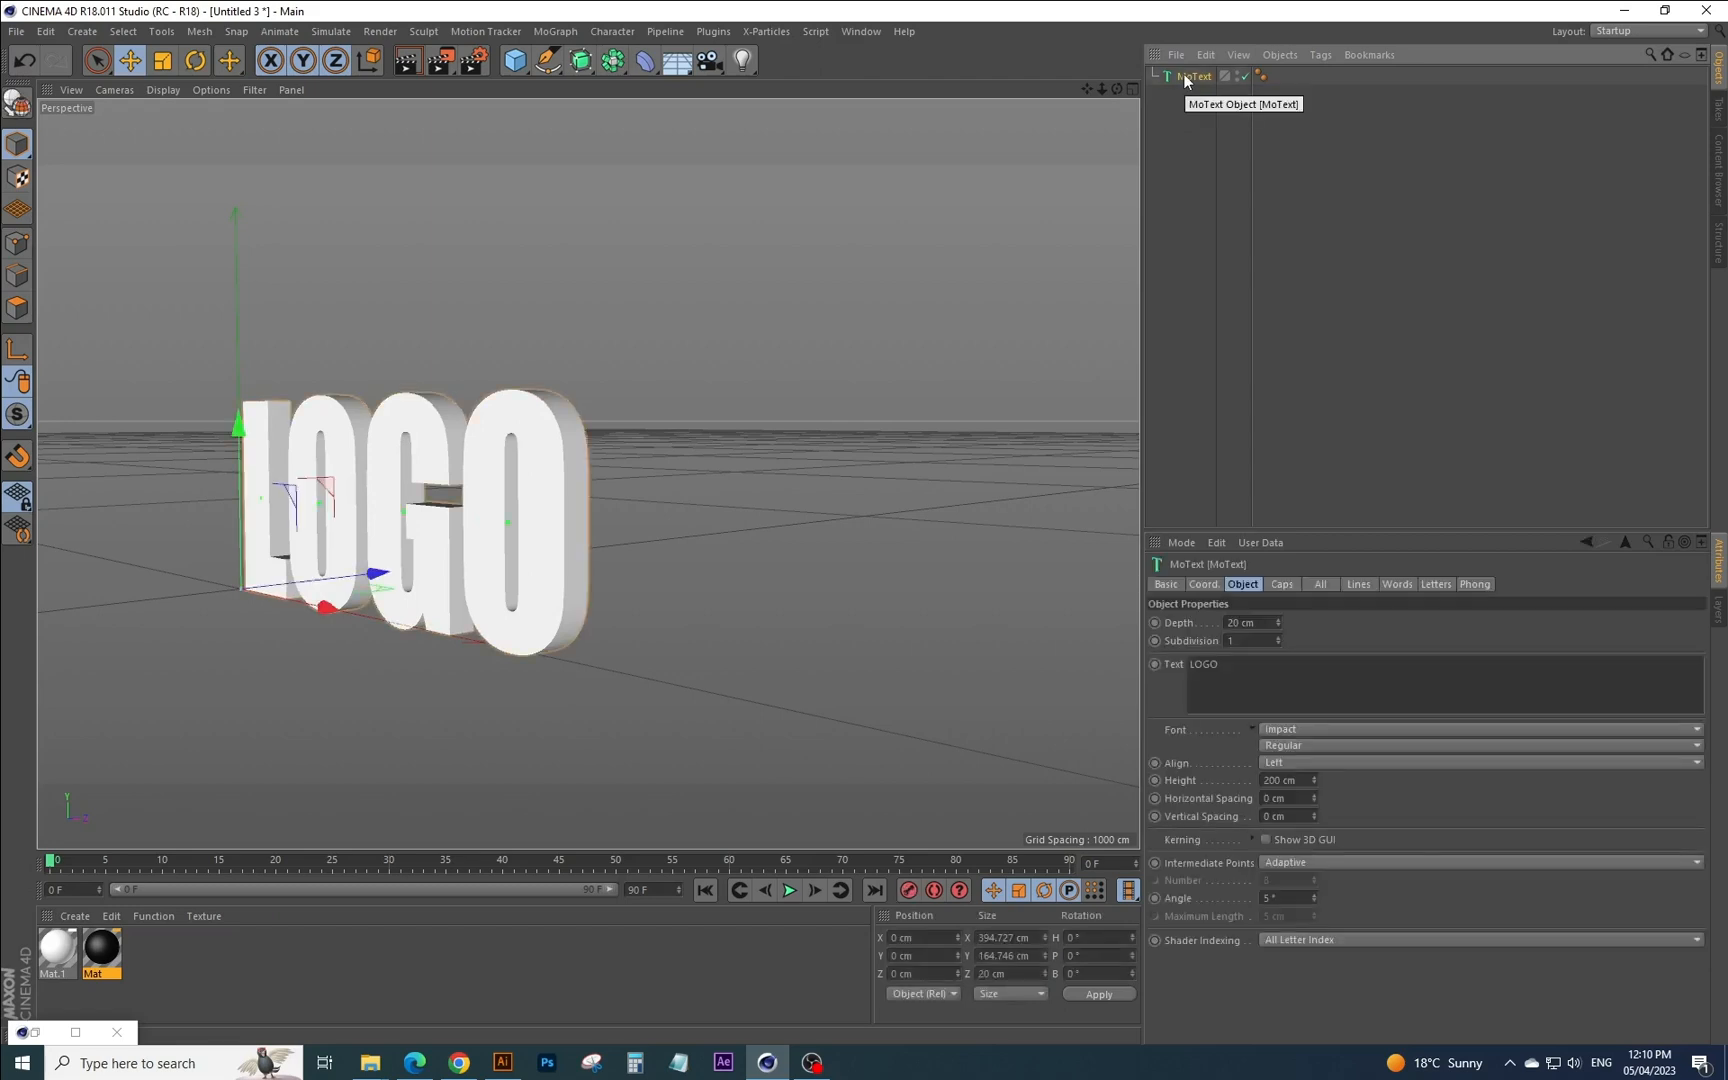
{"action": "key", "text": "ctrl+c"}
{"action": "key", "text": "ctrl+v"}
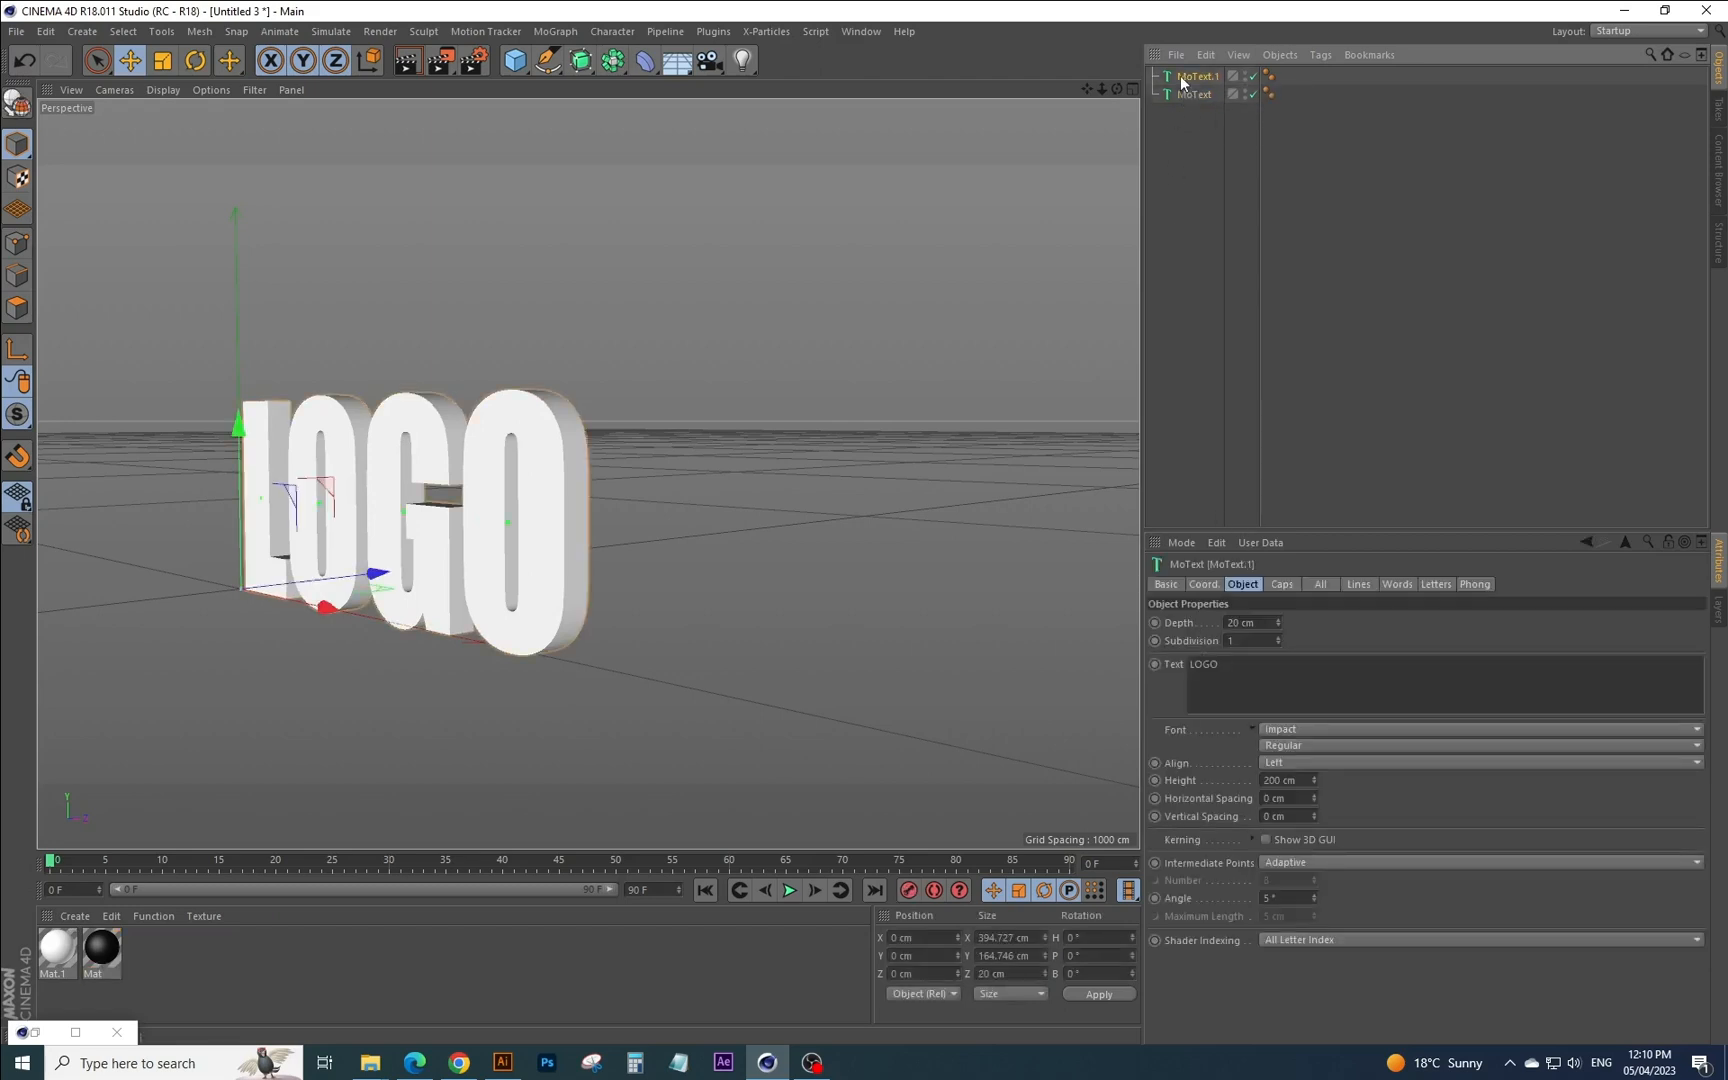
{"action": "double_click", "coordinate": [1190, 93]}
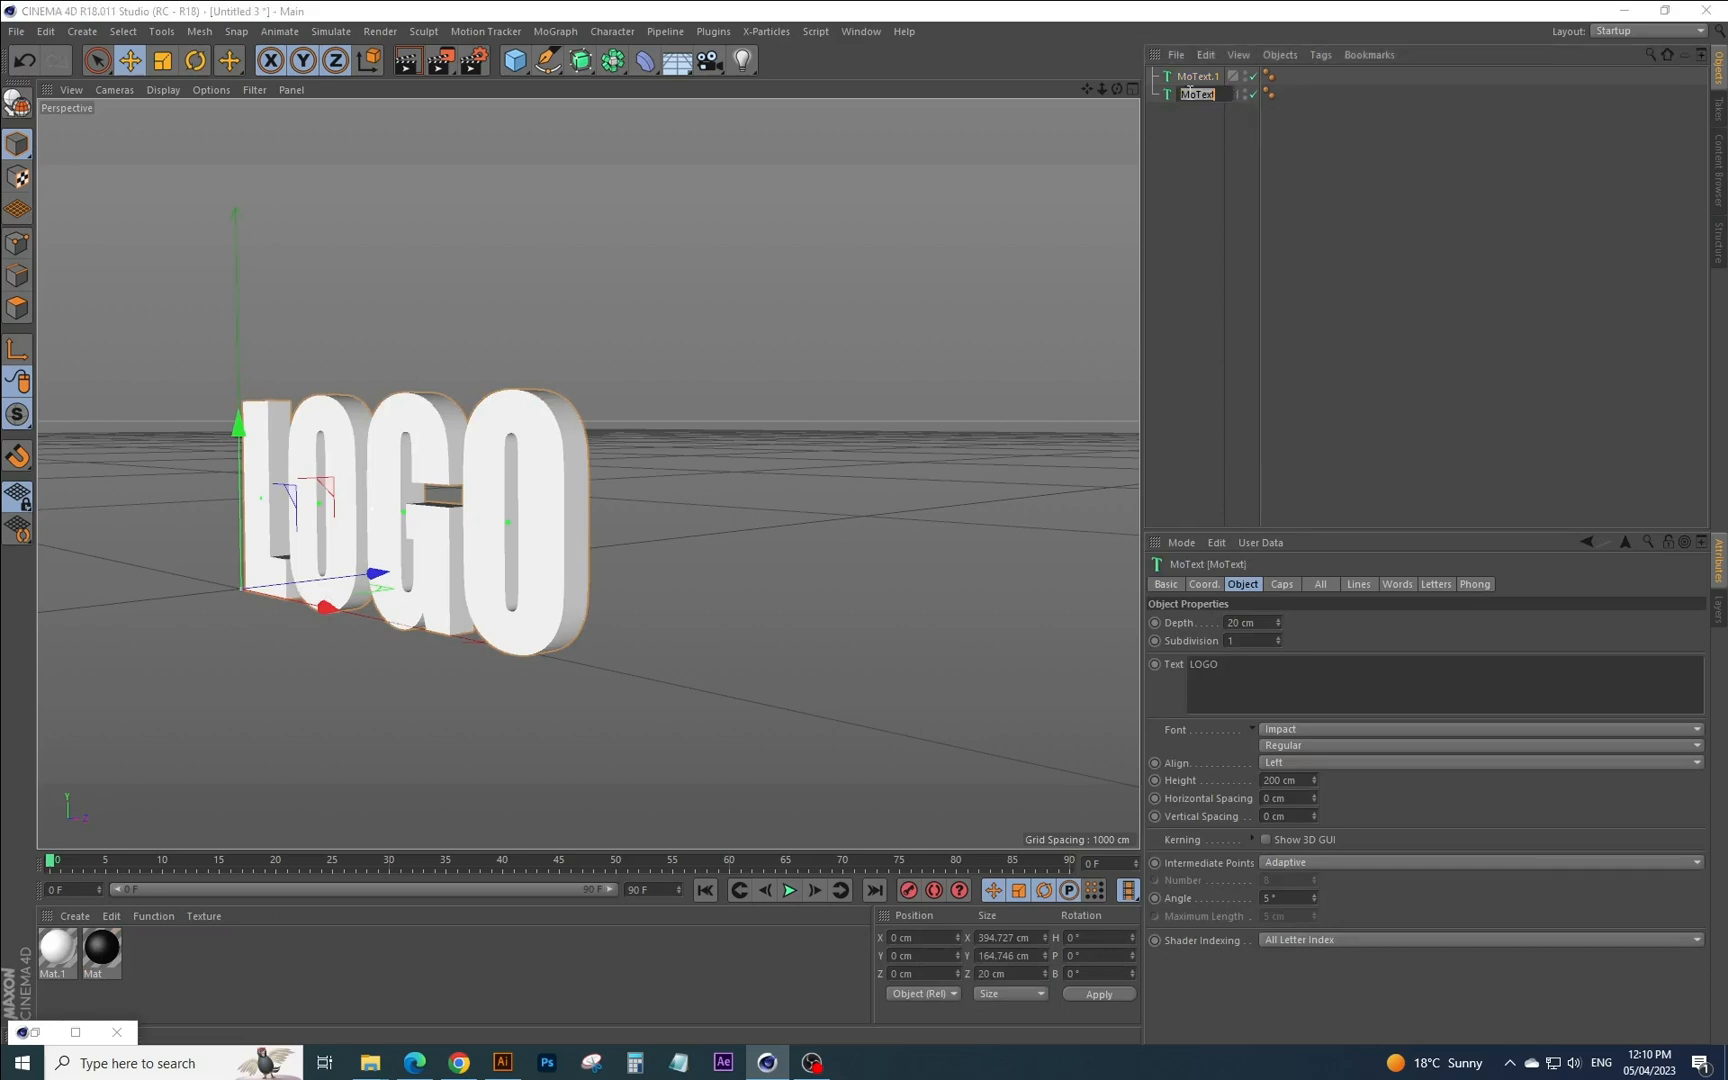
{"action": "type", "text": "Logo"}
{"action": "key", "text": "Return"}
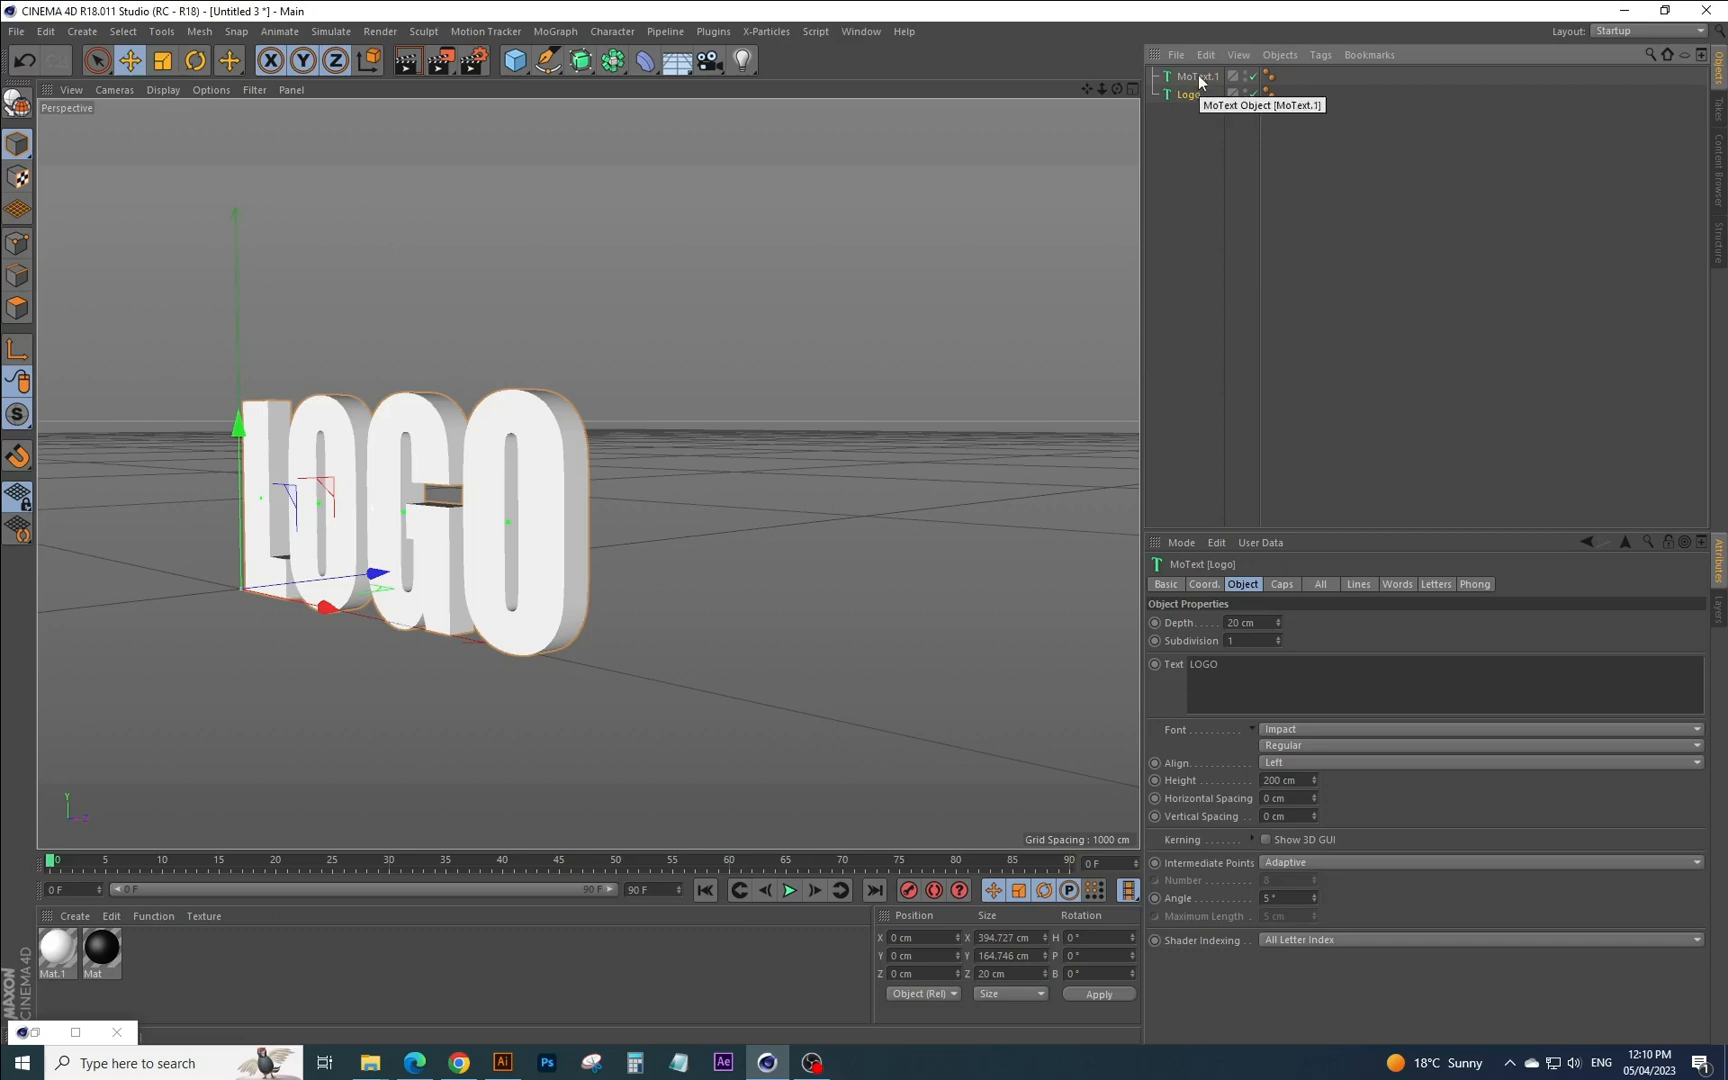
{"action": "double_click", "coordinate": [1200, 77]}
{"action": "type", "text": "Design"}
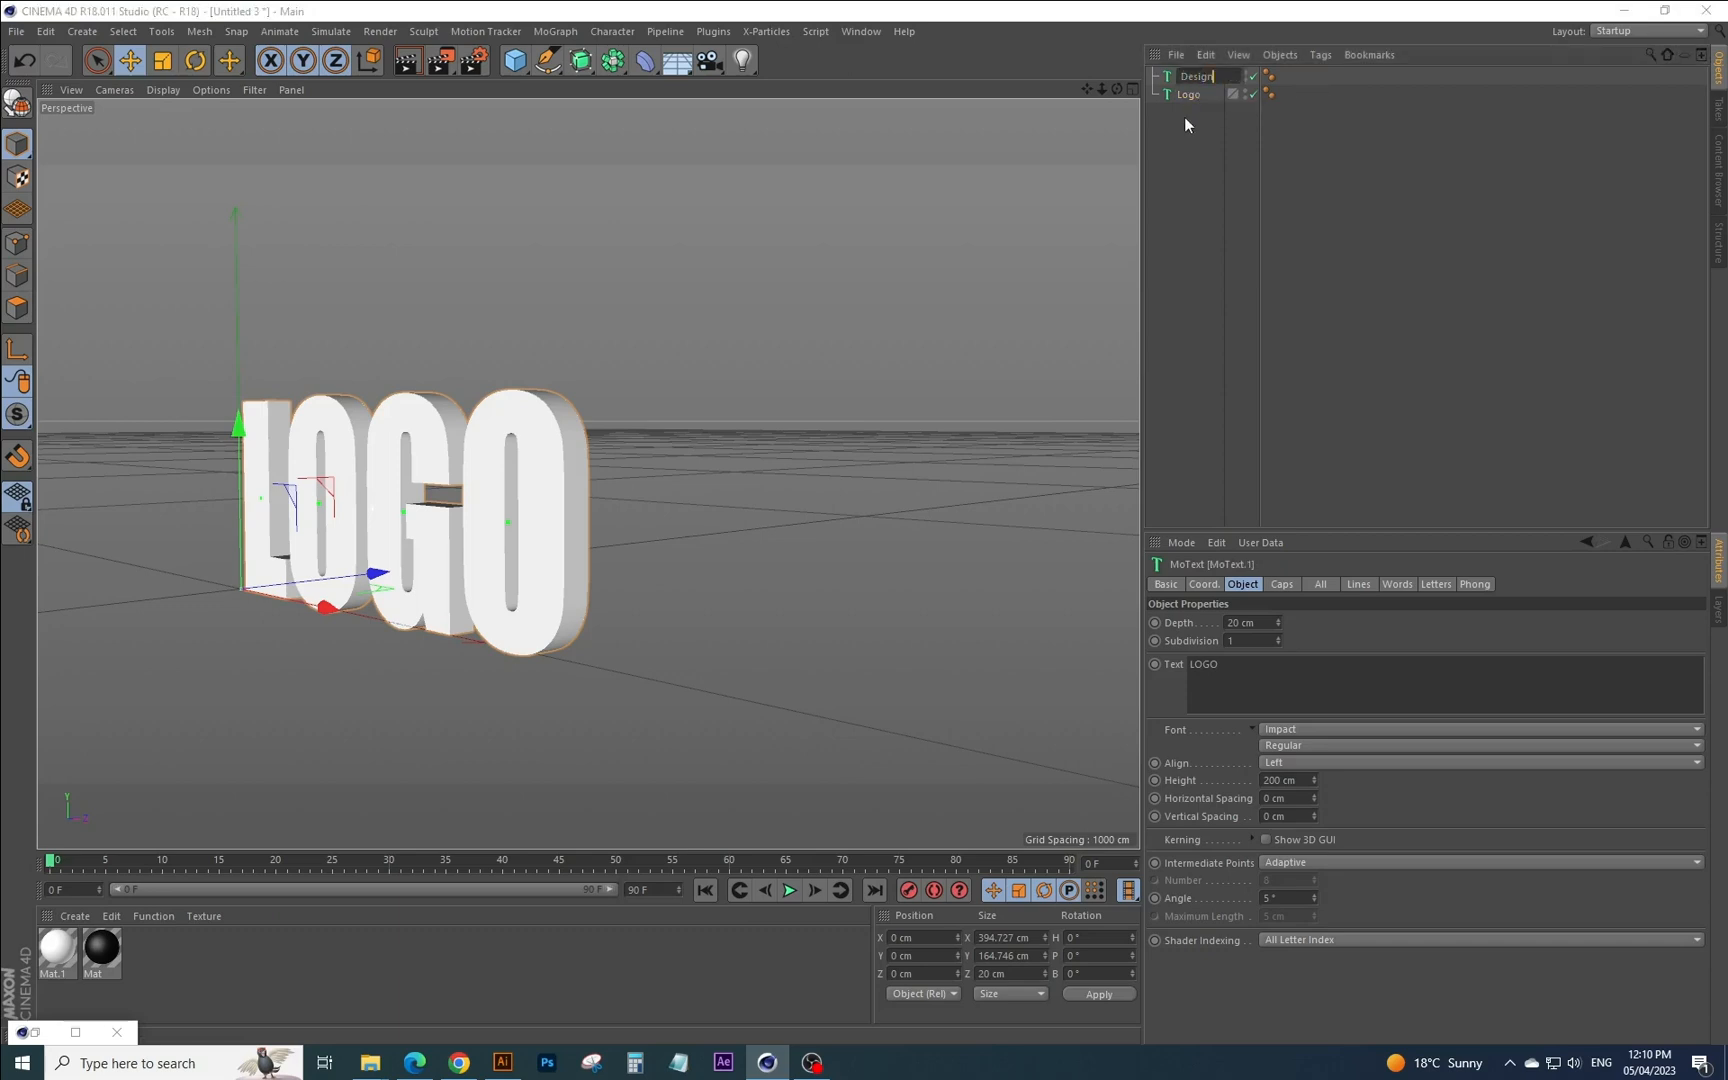
{"action": "key", "text": "Return"}
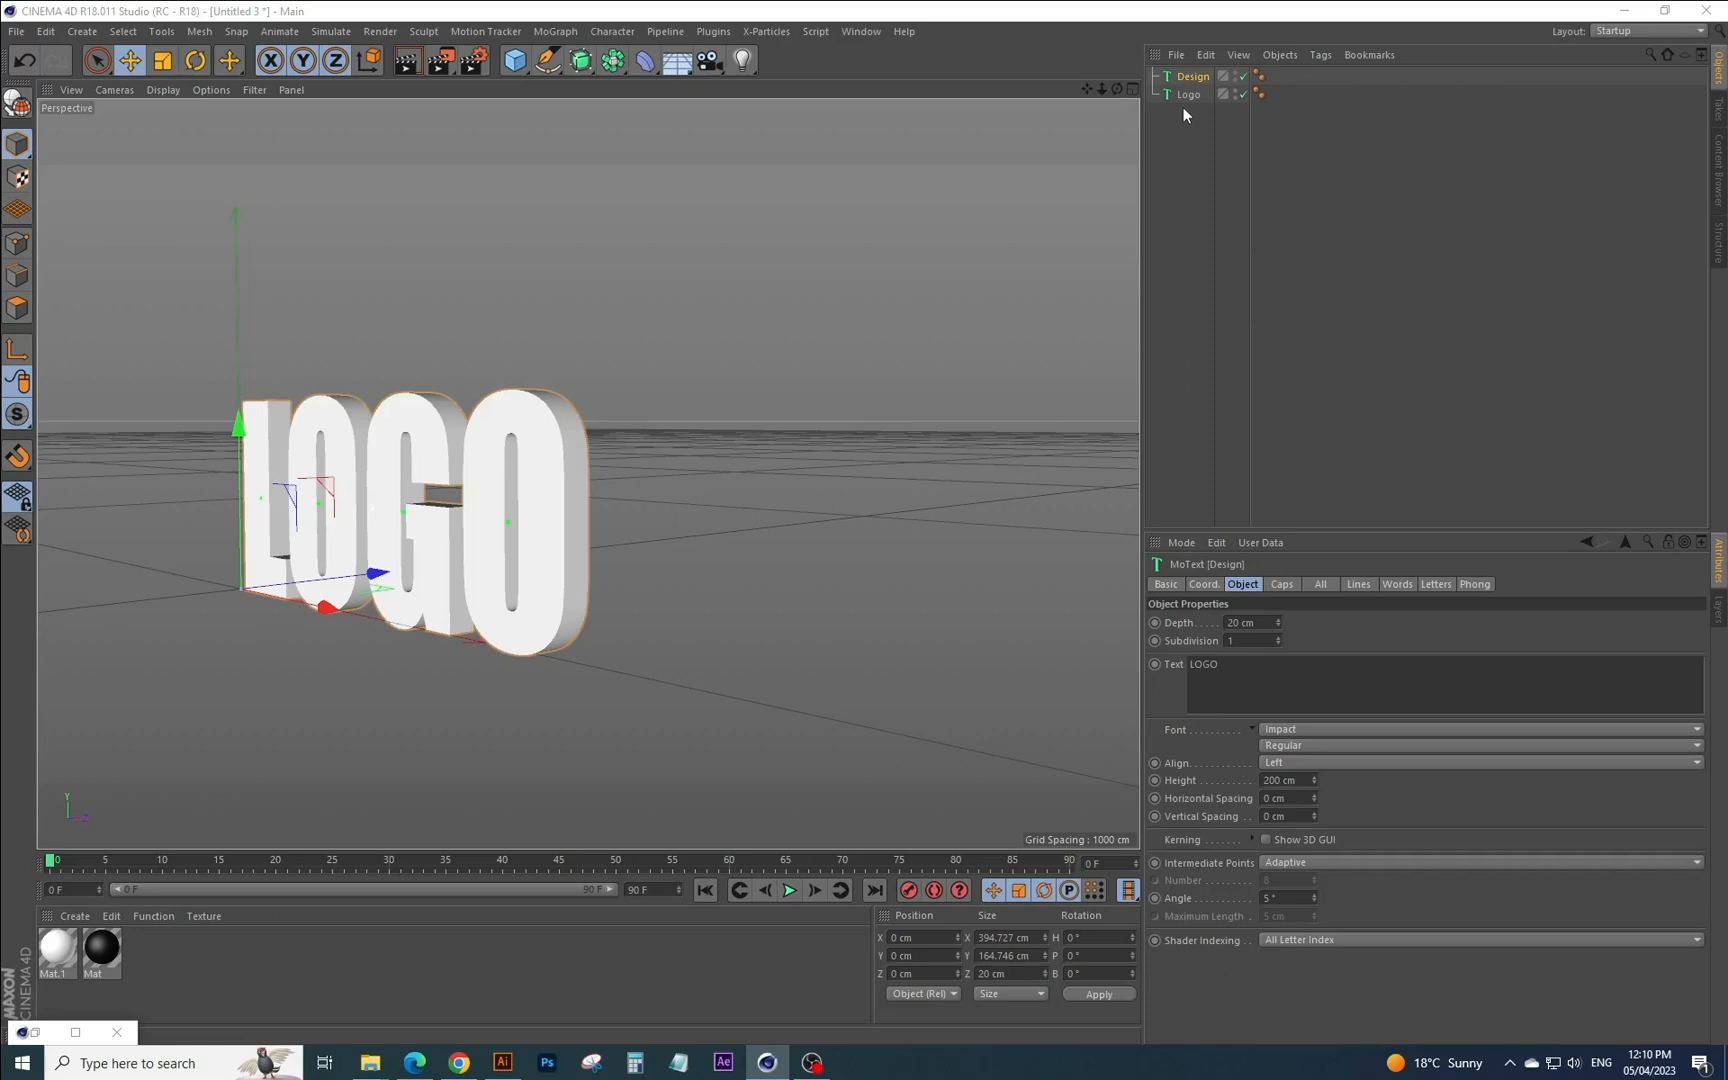
Change the text content of the Design object to "Design".
{"action": "double_click", "coordinate": [1215, 666]}
{"action": "type", "text": "Design"}
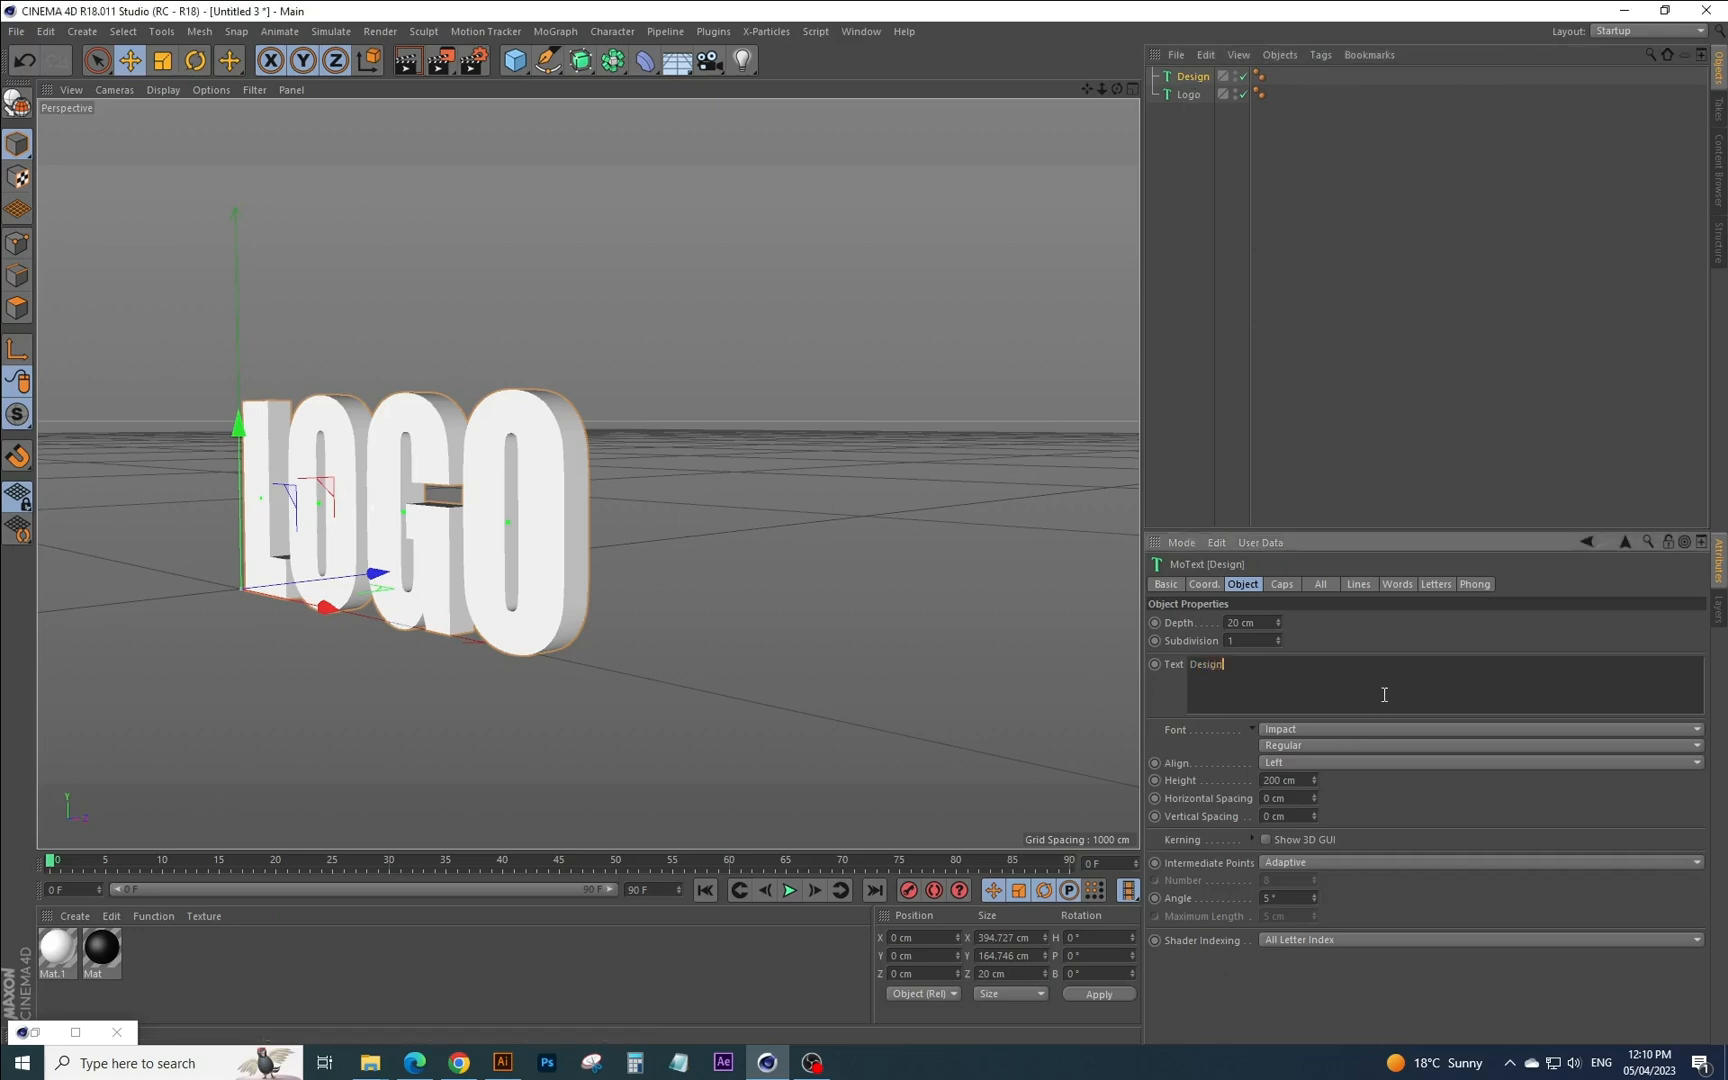
{"action": "left_click", "coordinate": [1314, 630]}
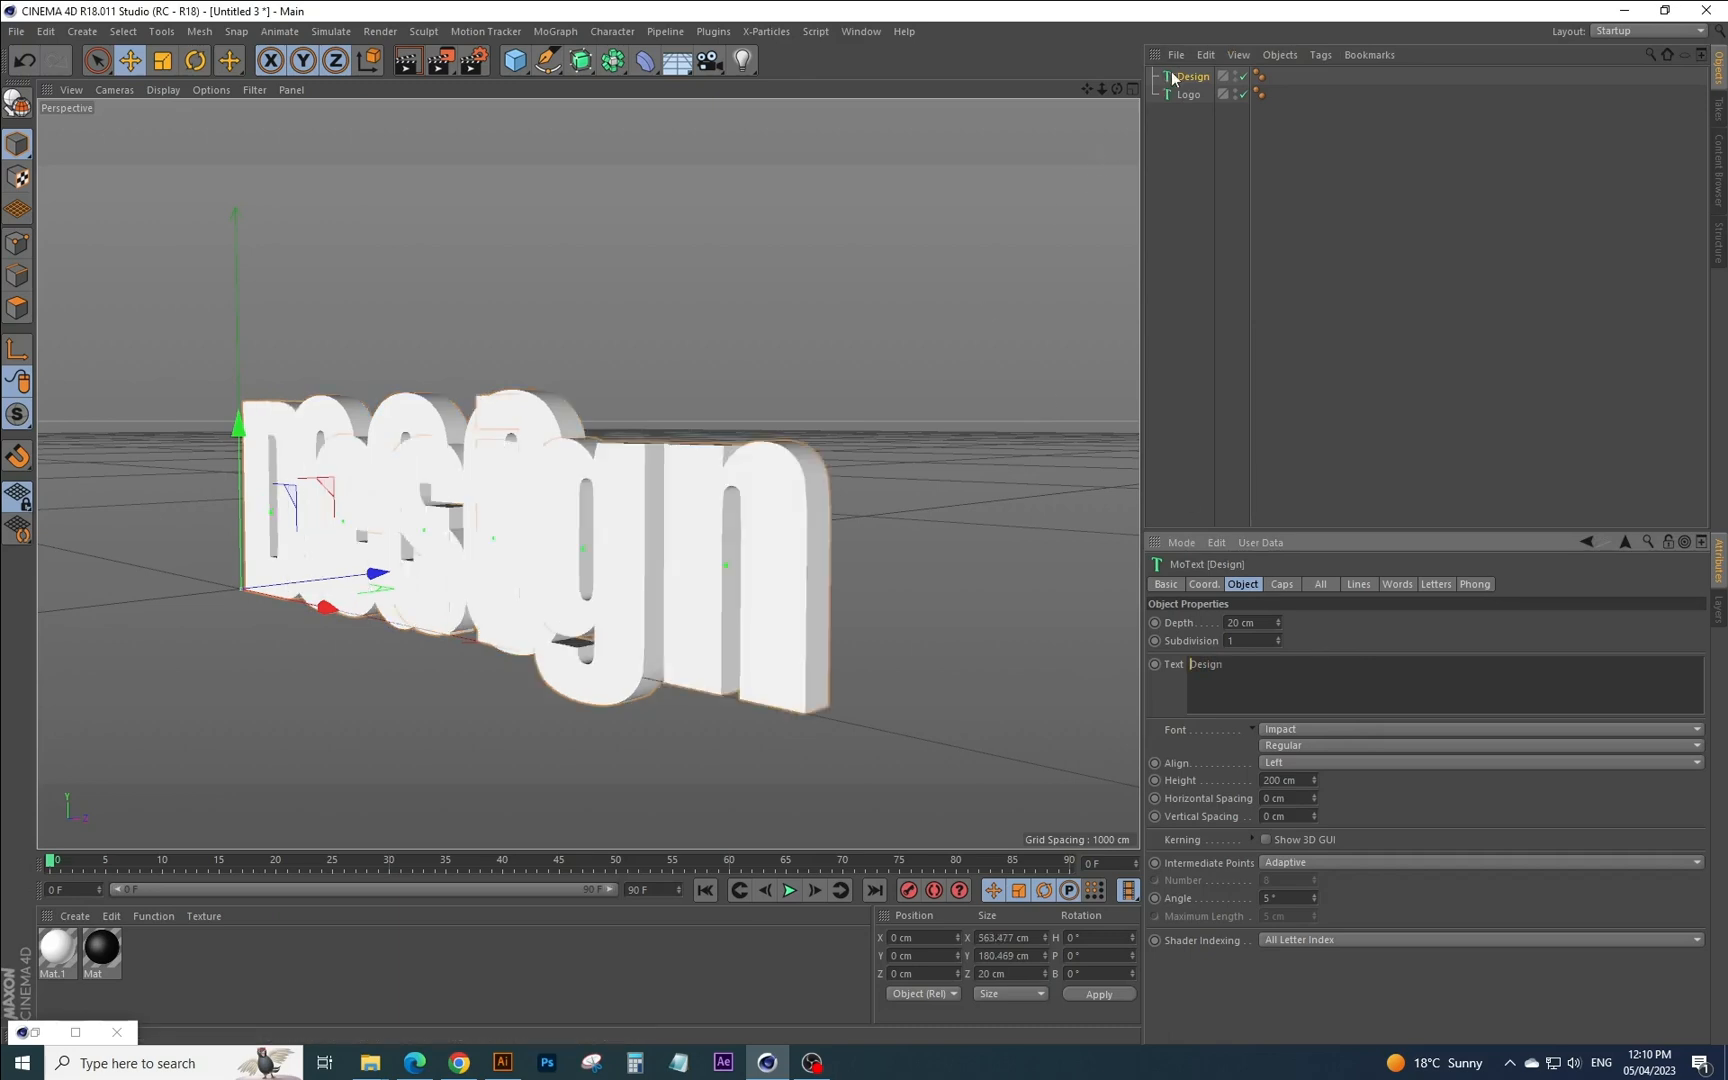
Rotate the Design text by setting its heading (R.H) to 90°.
{"action": "left_click", "coordinate": [1203, 584]}
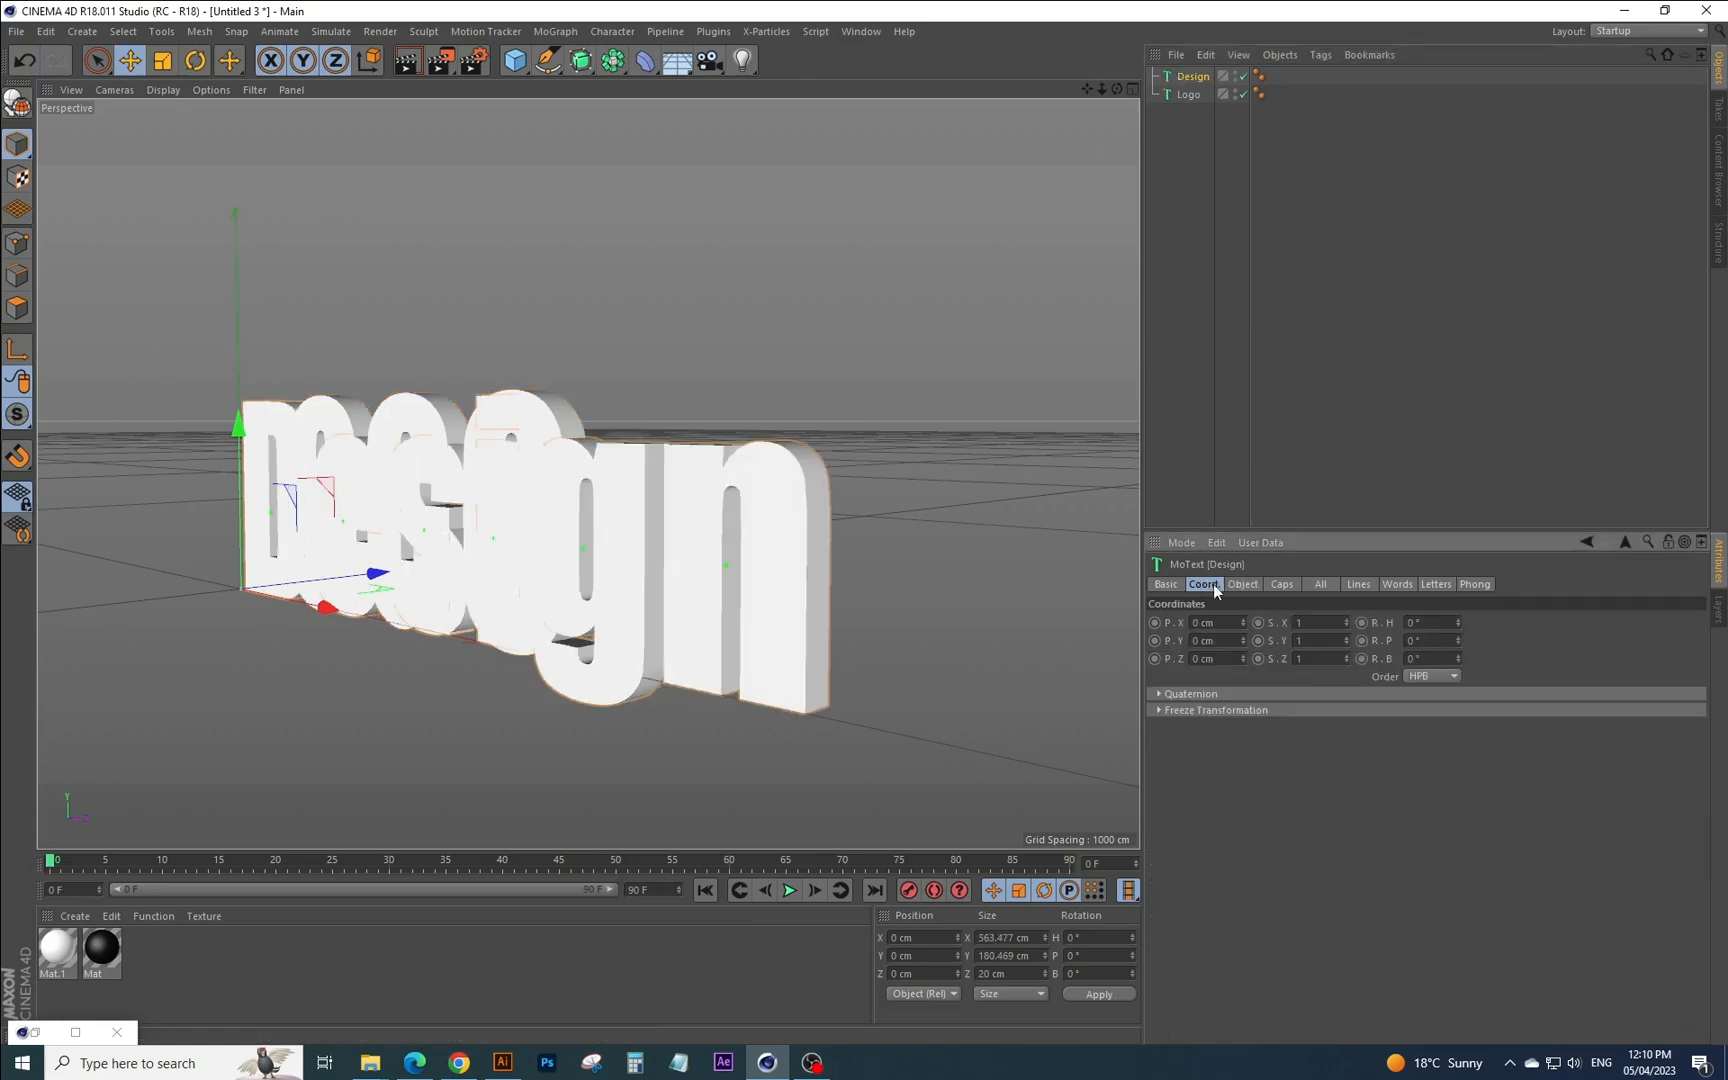
{"action": "left_click", "coordinate": [1418, 622]}
{"action": "type", "text": "90"}
{"action": "key", "text": "Return"}
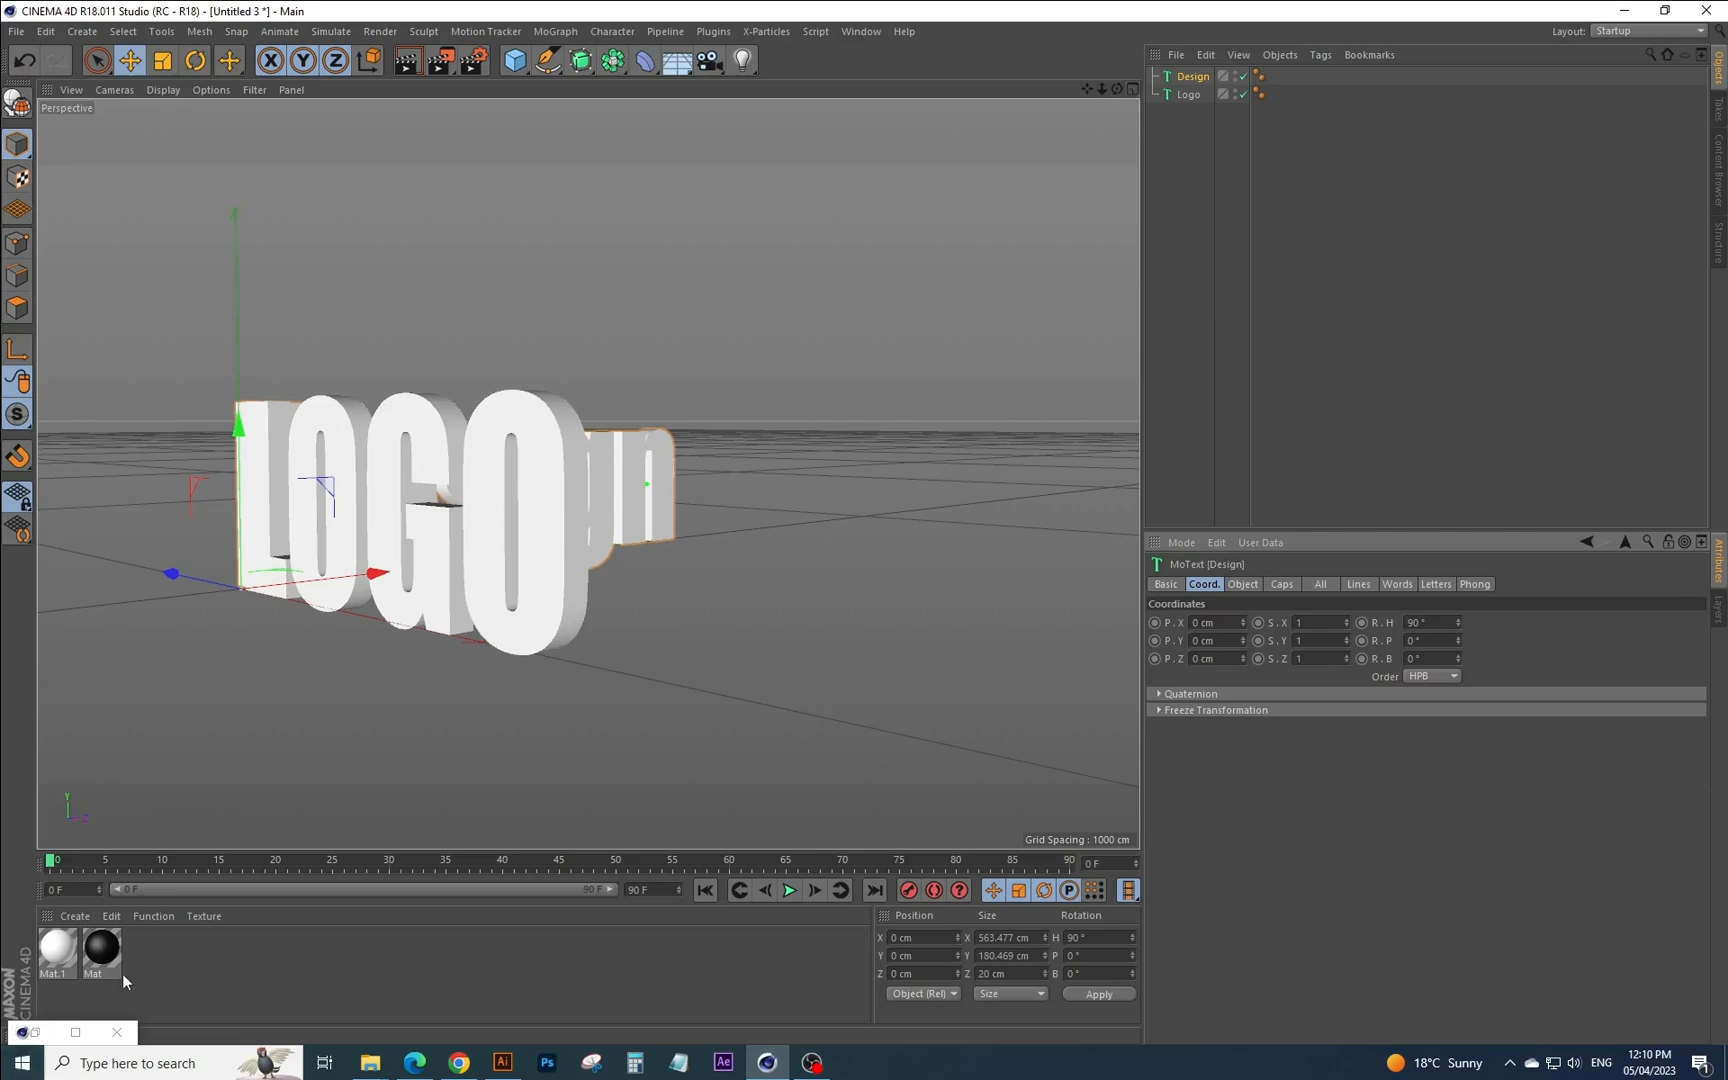
Apply the black material to the Design text and the white material to the Logo text.
{"action": "left_click_drag", "start_coordinate": [110, 955], "coordinate": [1198, 76]}
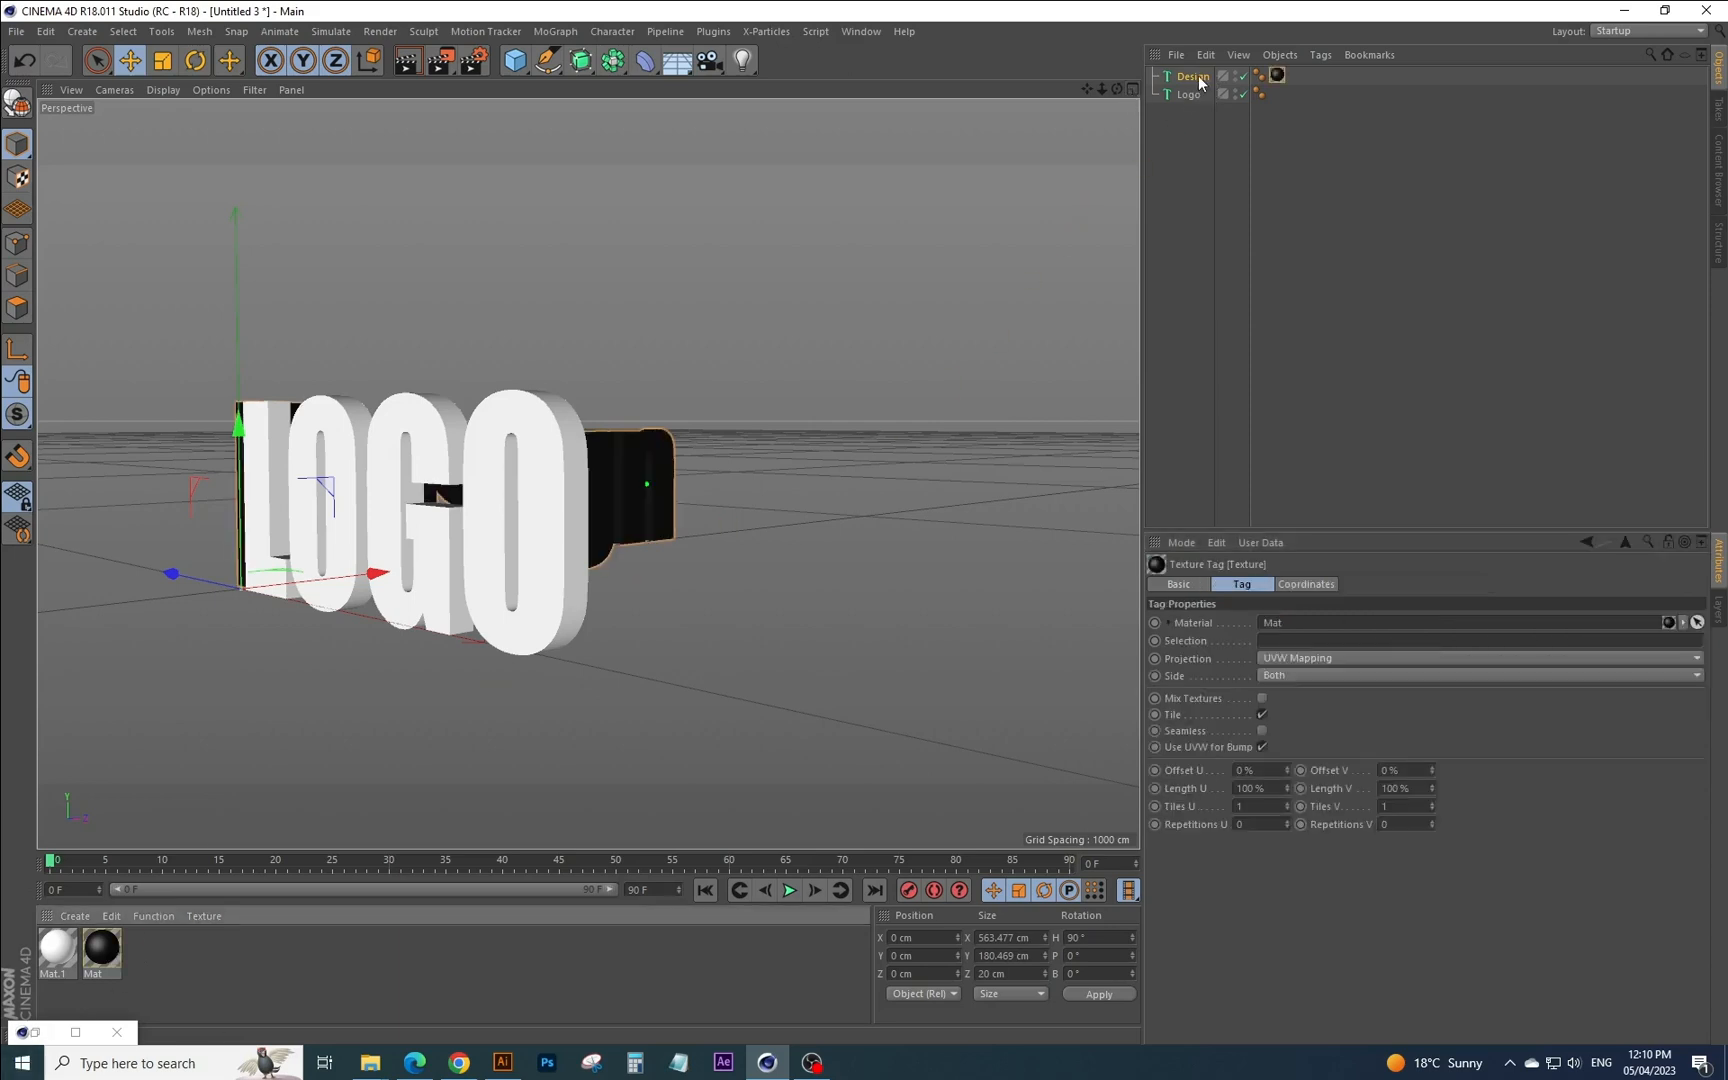
{"action": "left_click_drag", "start_coordinate": [725, 383], "coordinate": [1192, 100]}
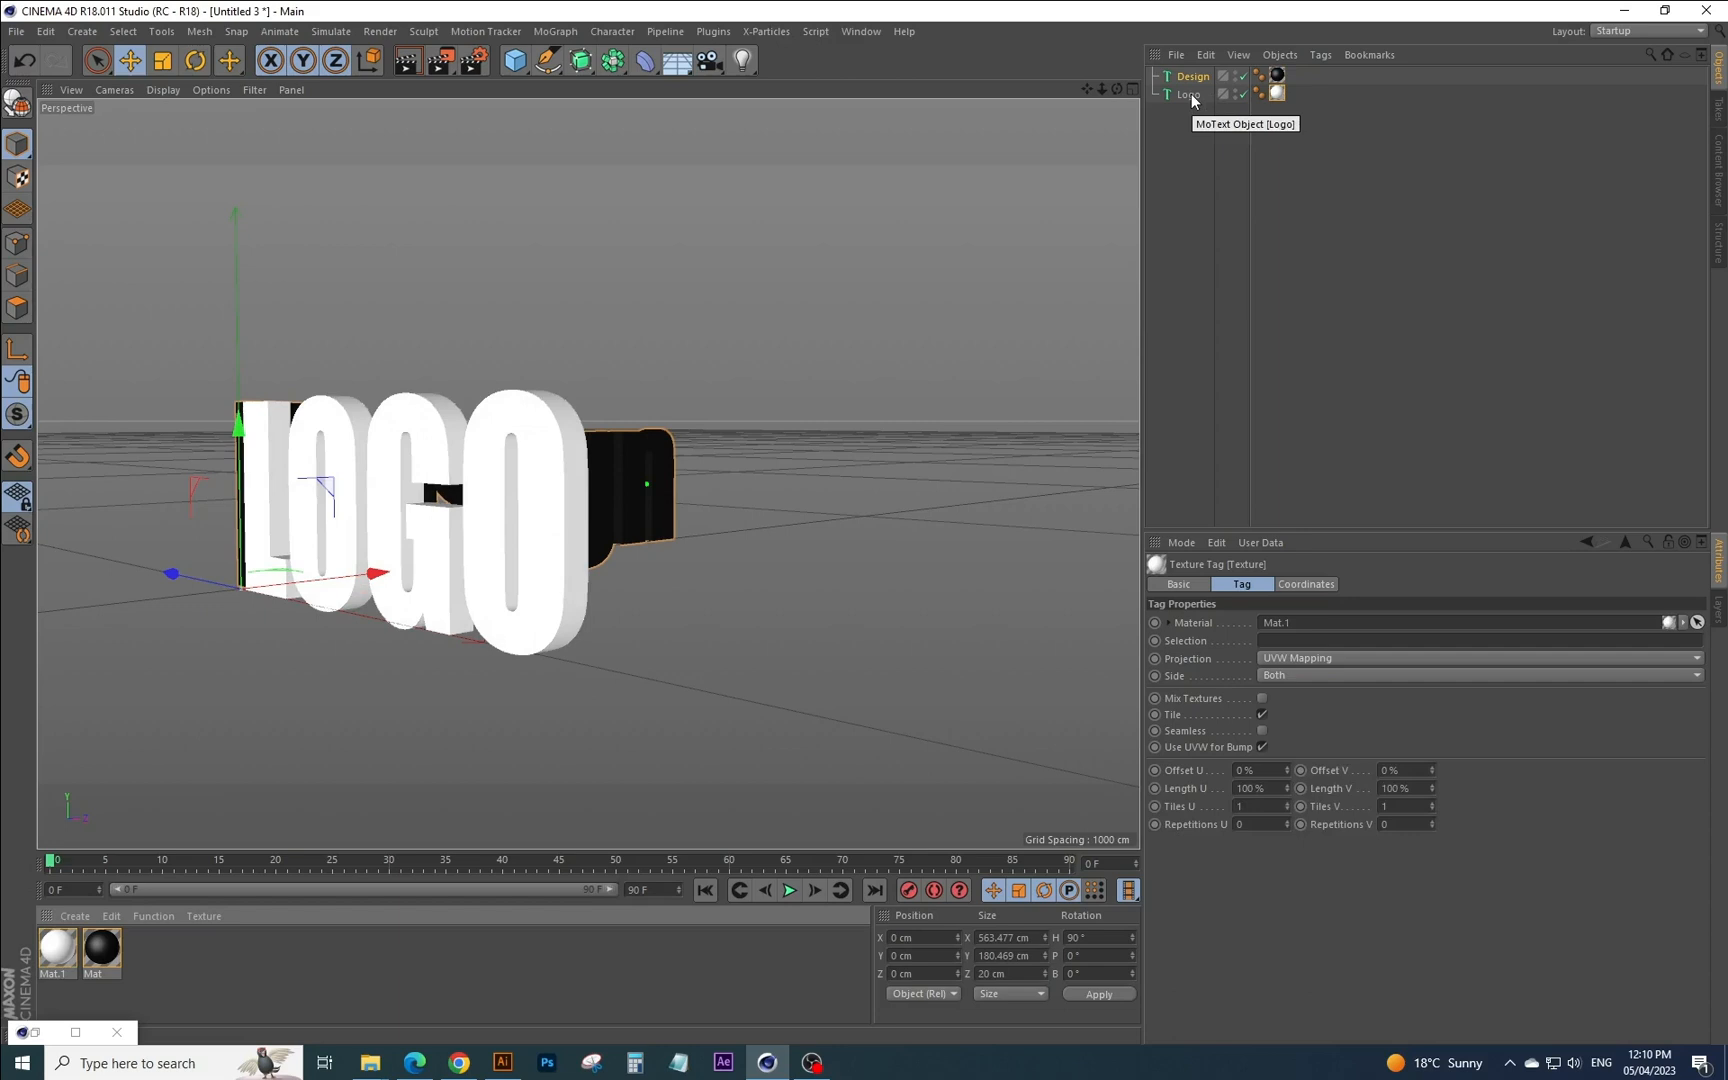
In the four-view layout, move the Design text to the end of LOGO at about X 401 cm and set its depth to 399 cm.
{"action": "left_click", "coordinate": [855, 32]}
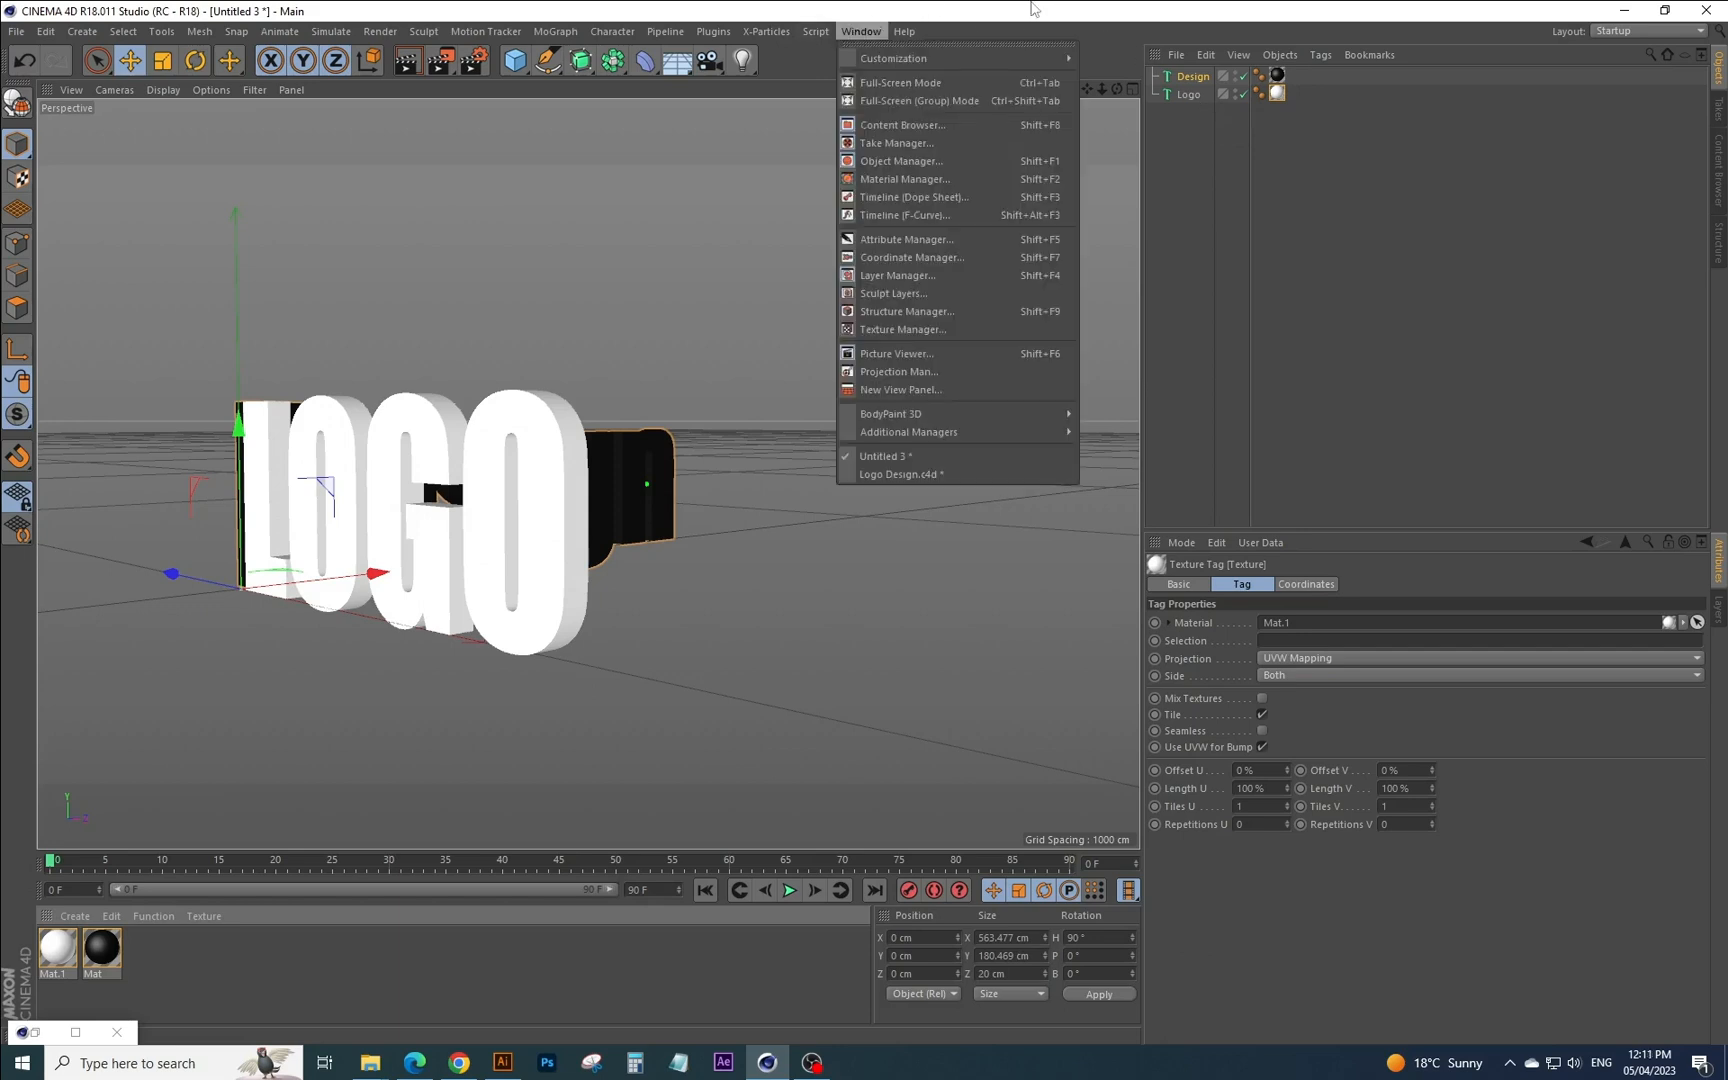
{"action": "left_click", "coordinate": [1135, 88]}
{"action": "left_click", "coordinate": [1134, 88]}
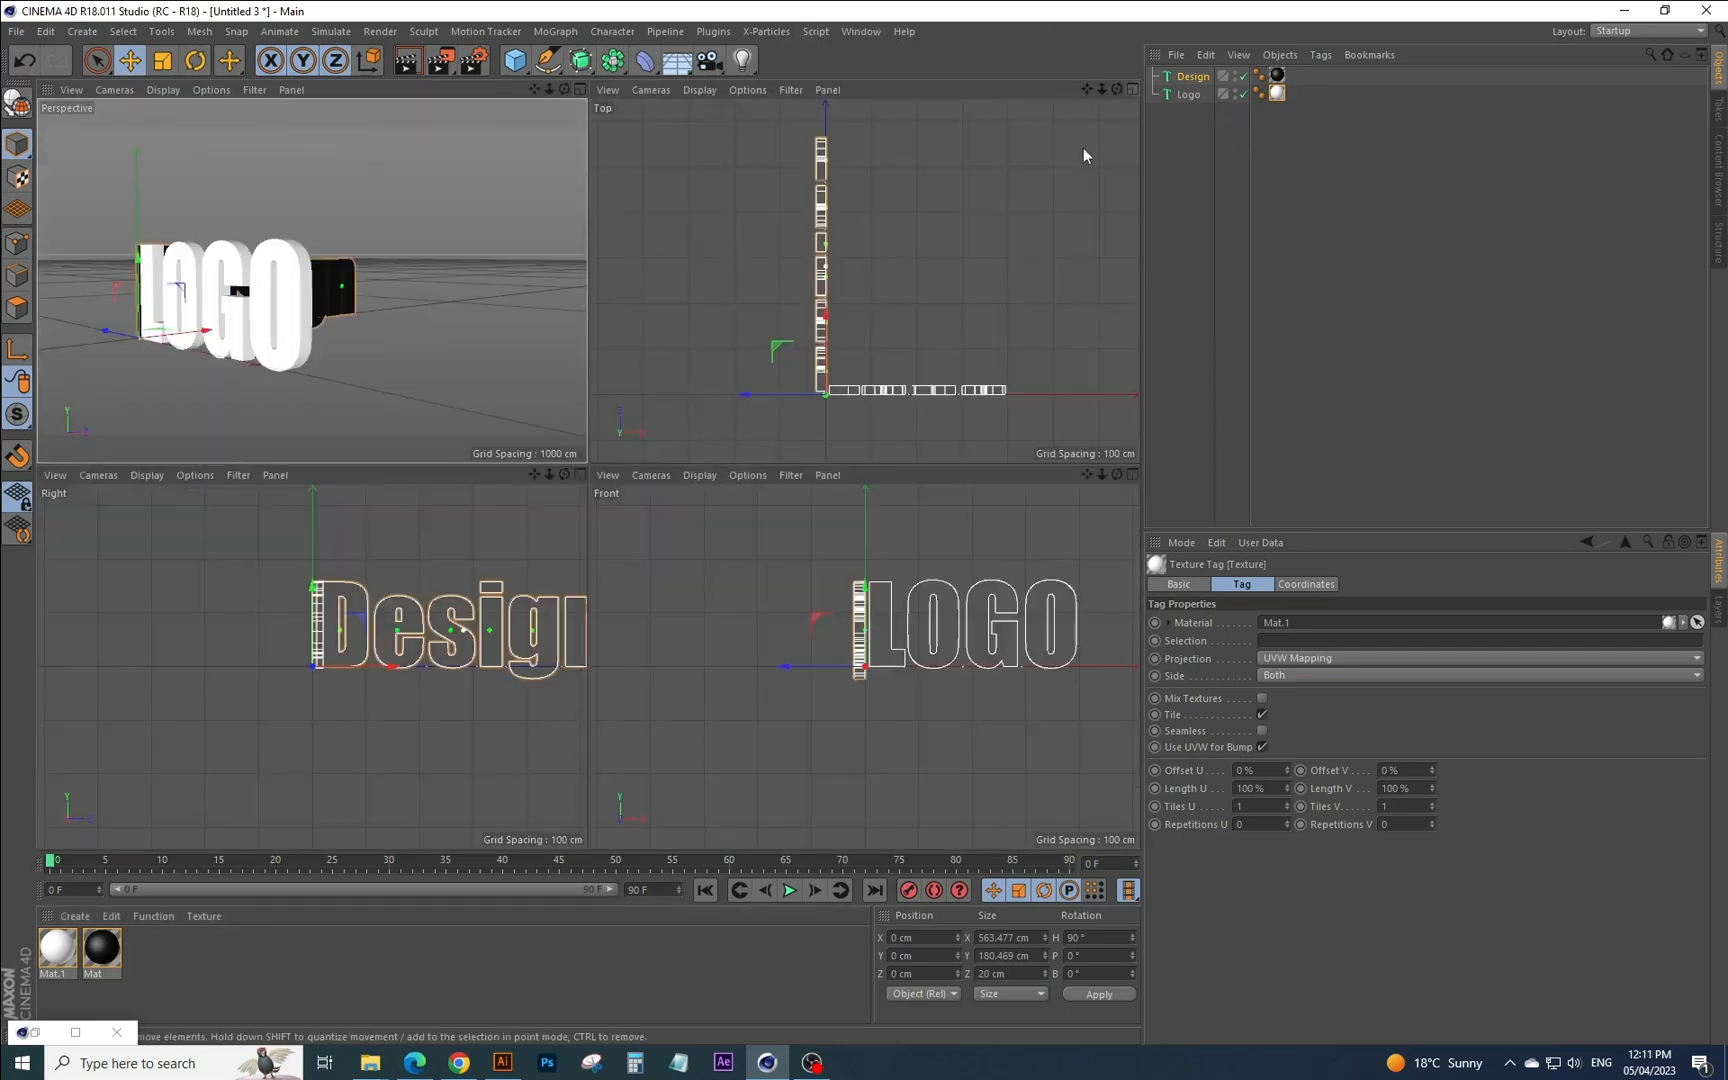
{"action": "left_click", "coordinate": [1192, 76]}
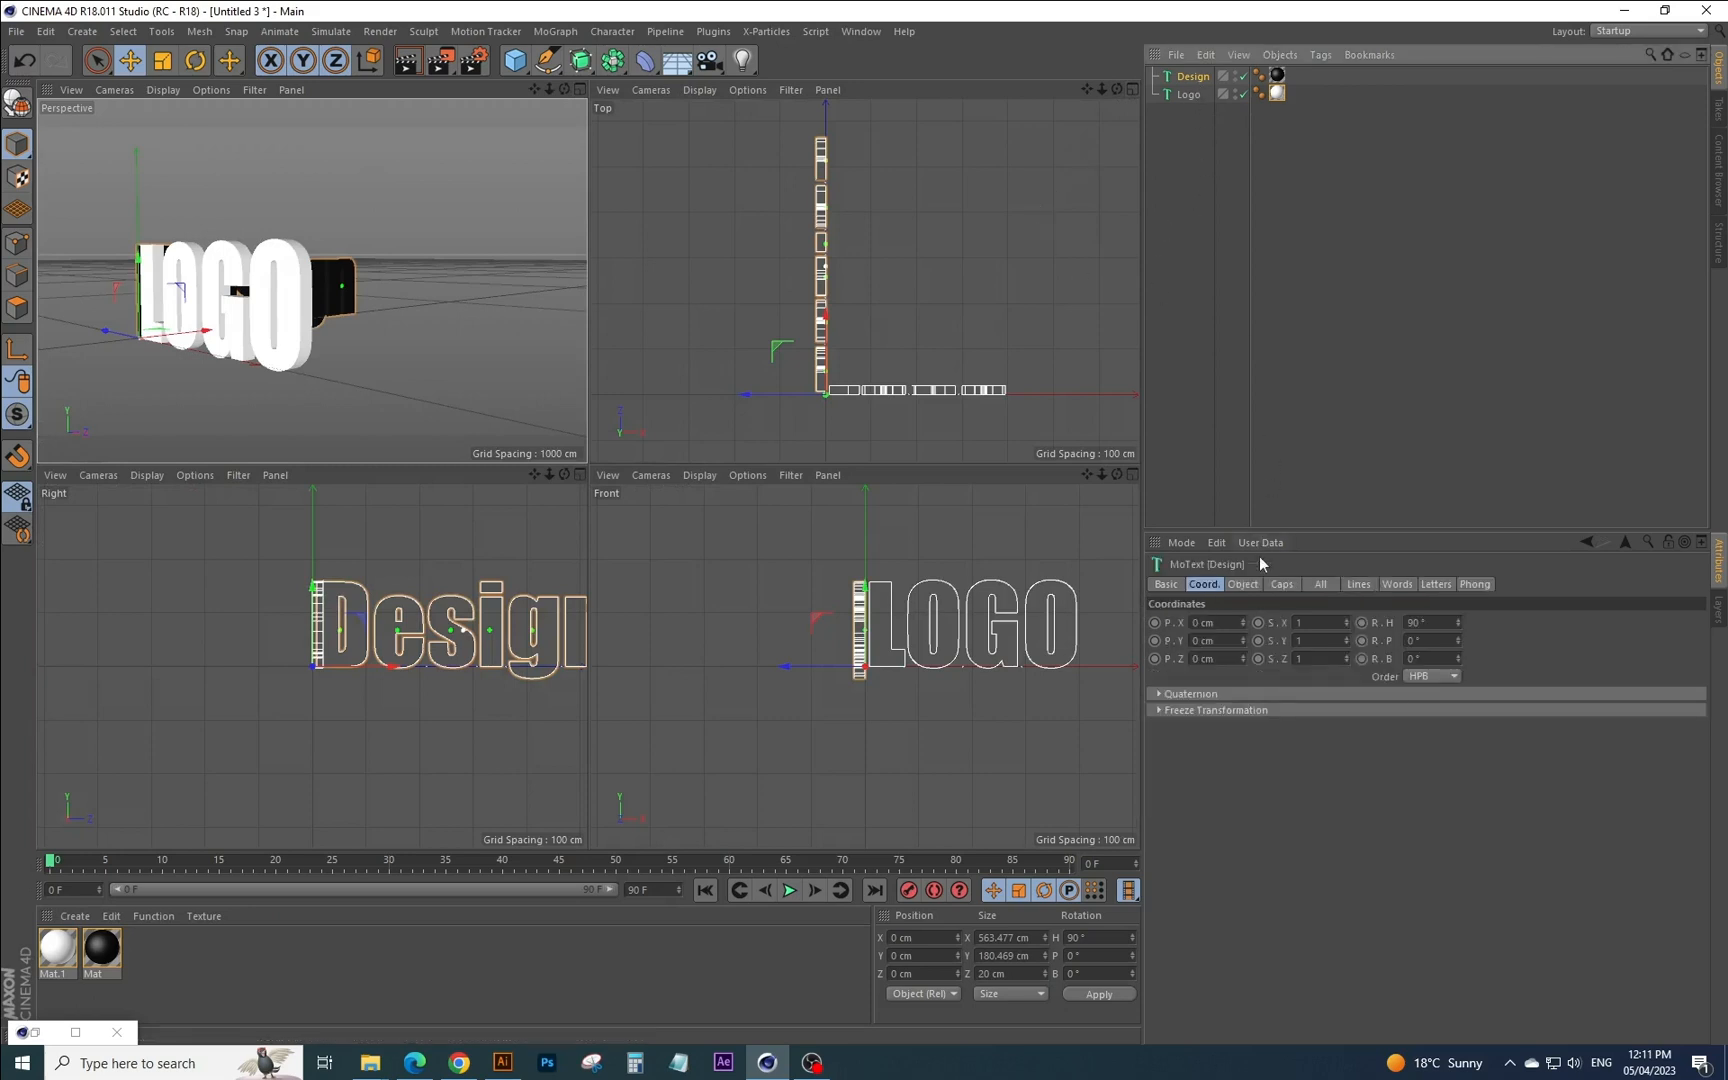
{"action": "left_click", "coordinate": [1258, 587]}
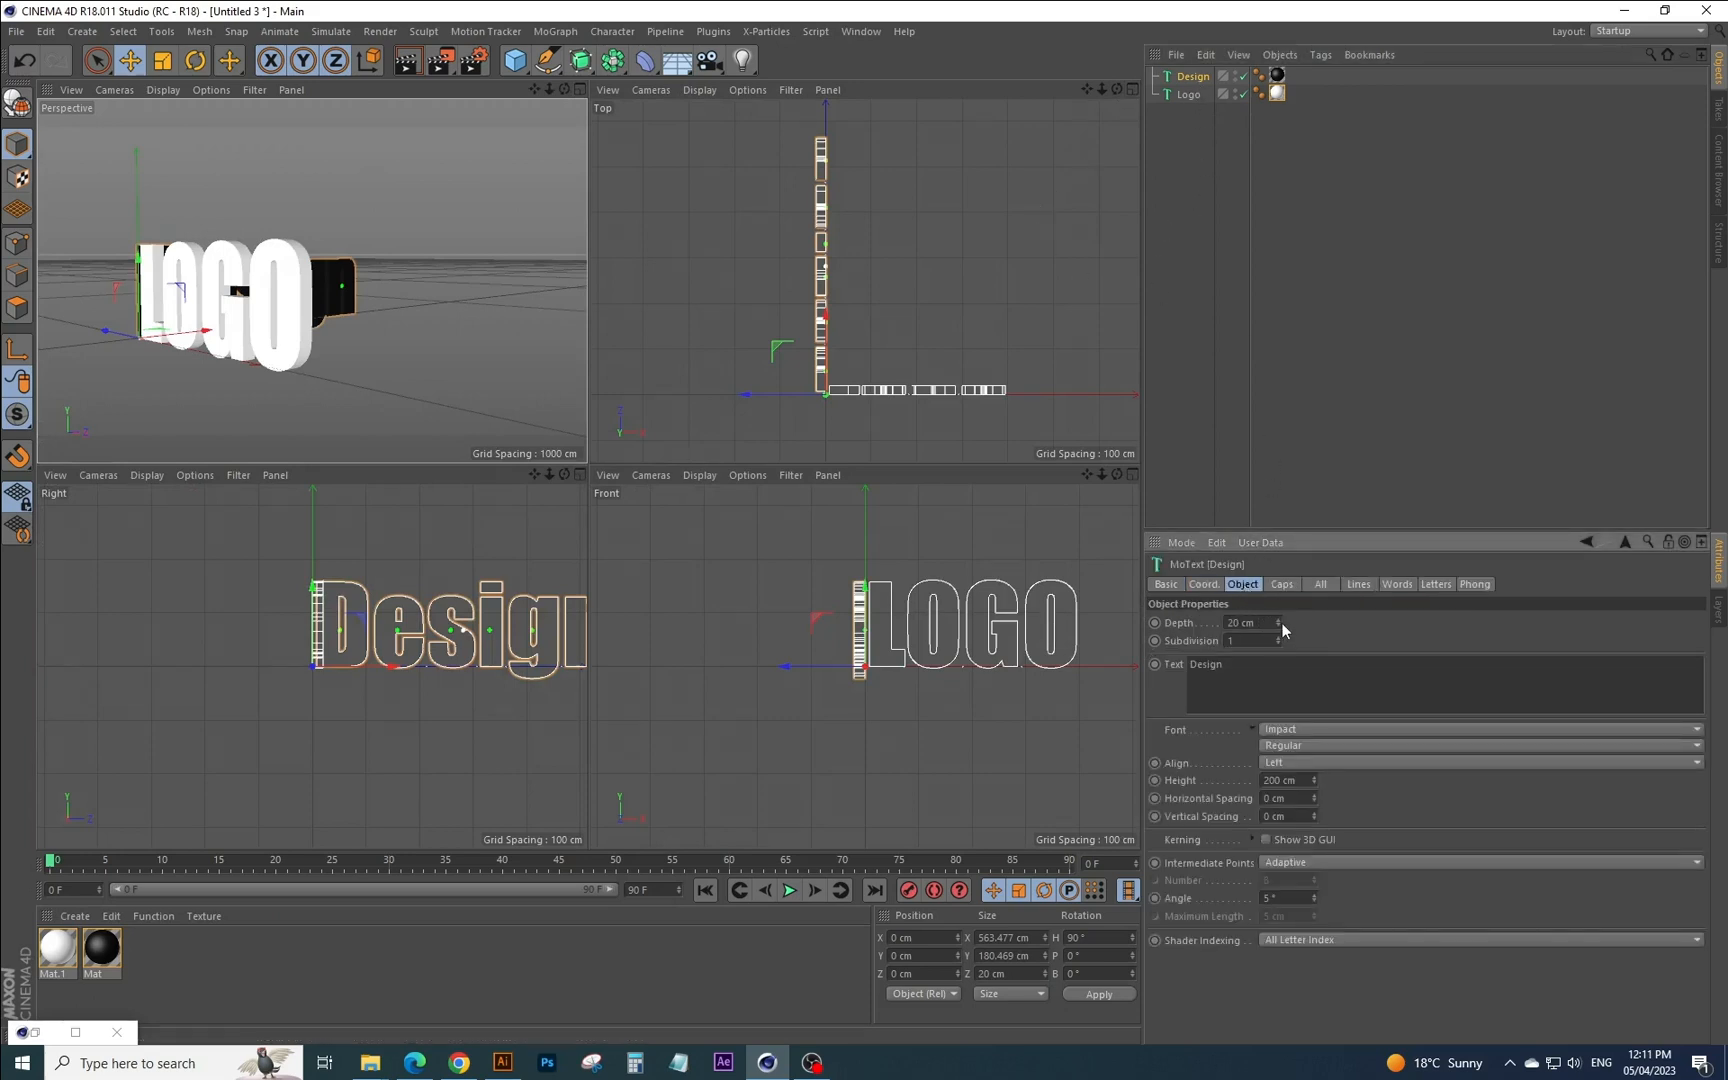
{"action": "left_click", "coordinate": [1280, 620]}
{"action": "left_click_drag", "start_coordinate": [1282, 626], "coordinate": [1282, 614]}
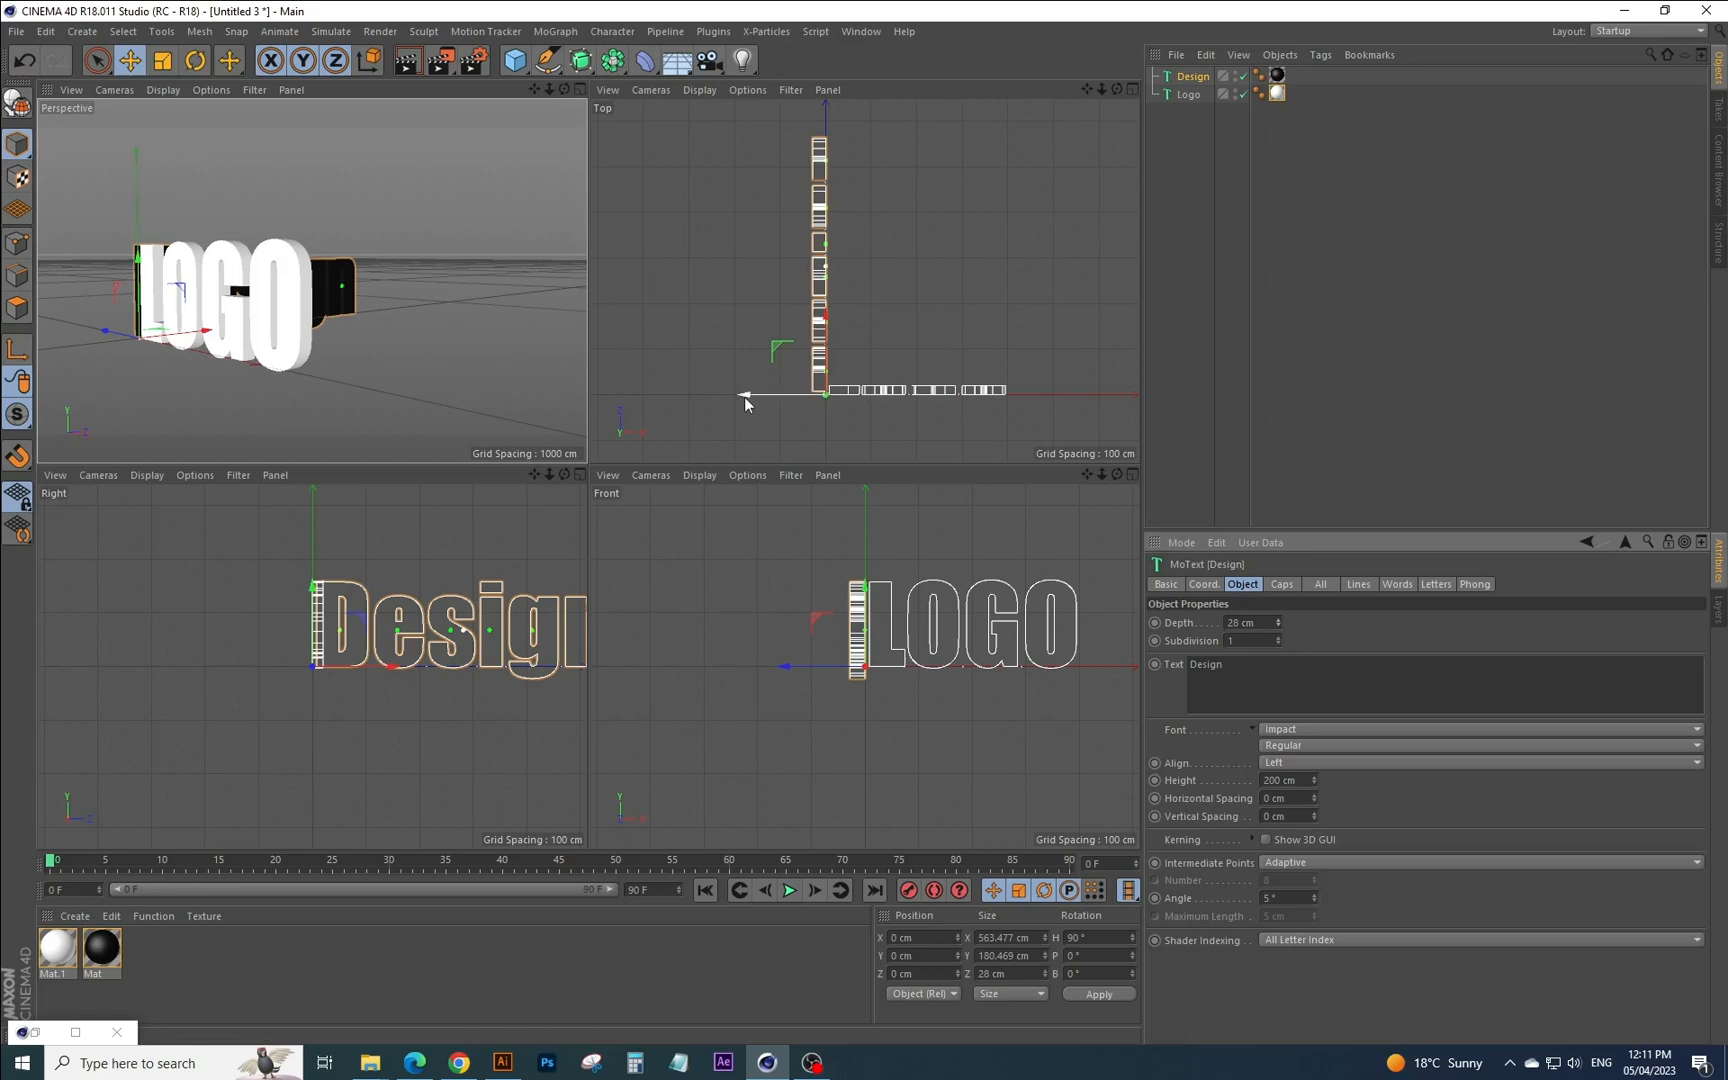
{"action": "left_click_drag", "start_coordinate": [745, 395], "coordinate": [927, 405]}
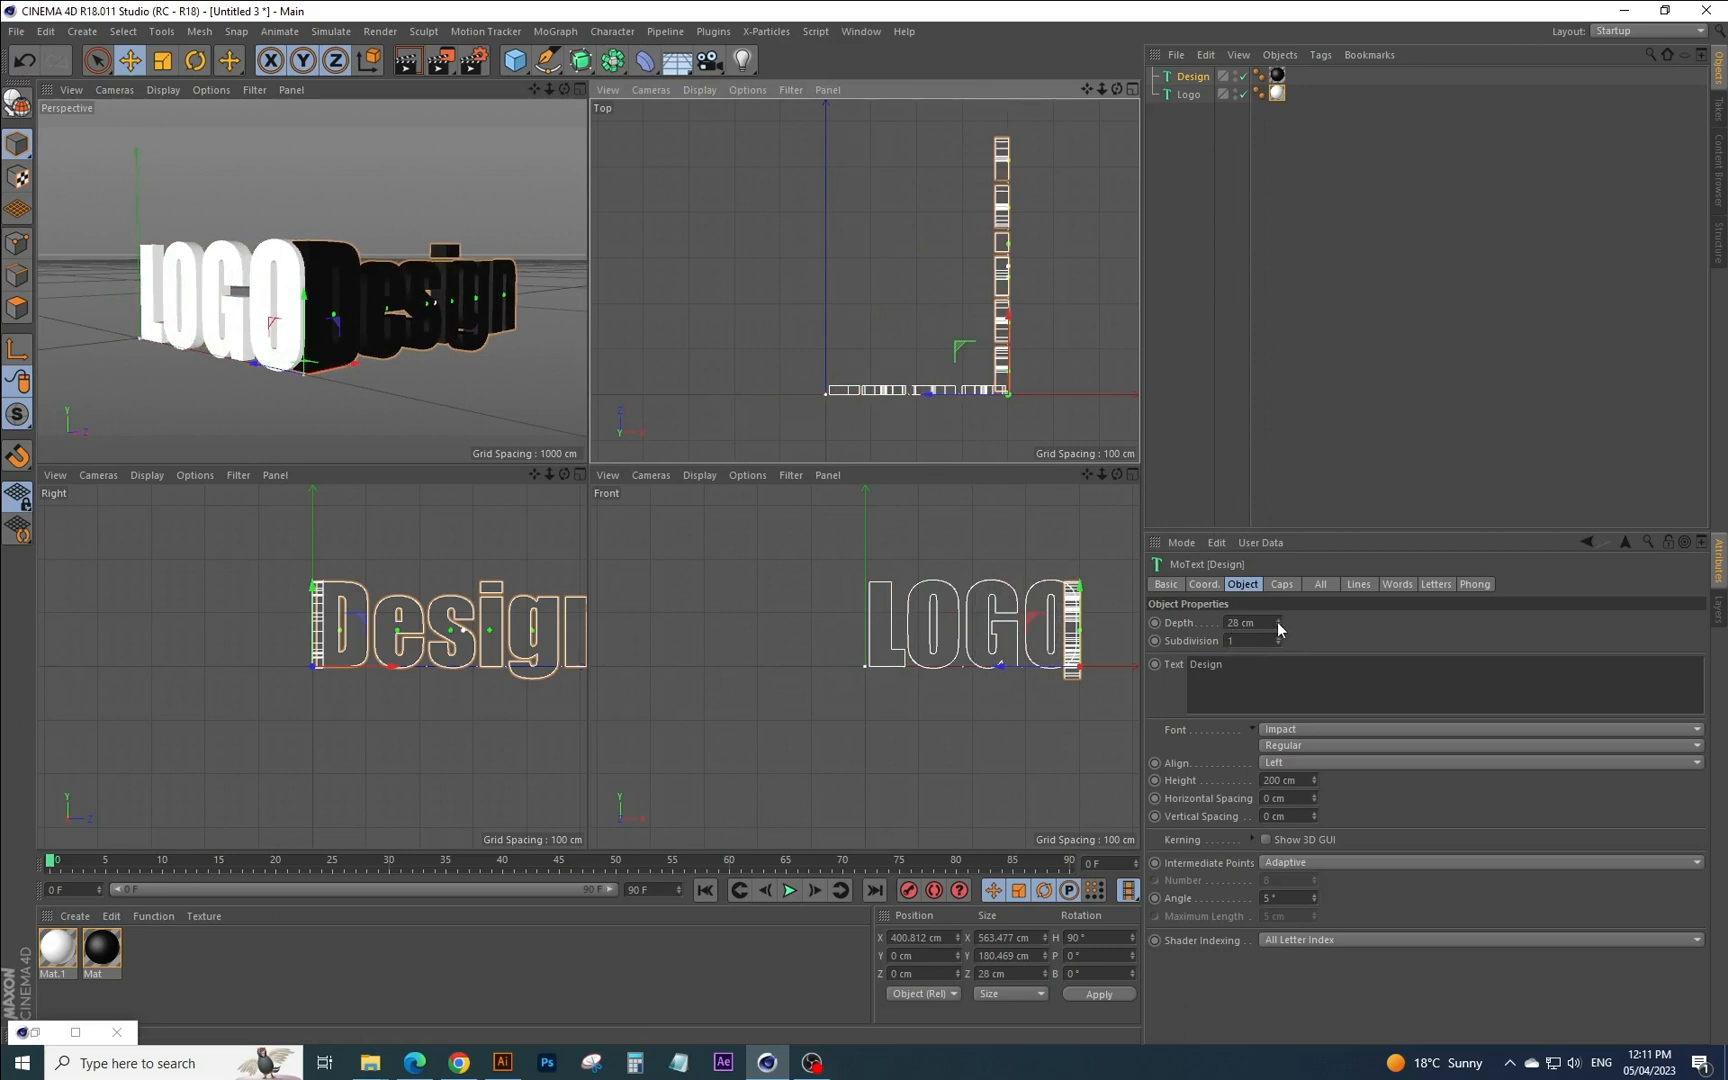
{"action": "left_click_drag", "start_coordinate": [1278, 627], "coordinate": [1358, 627]}
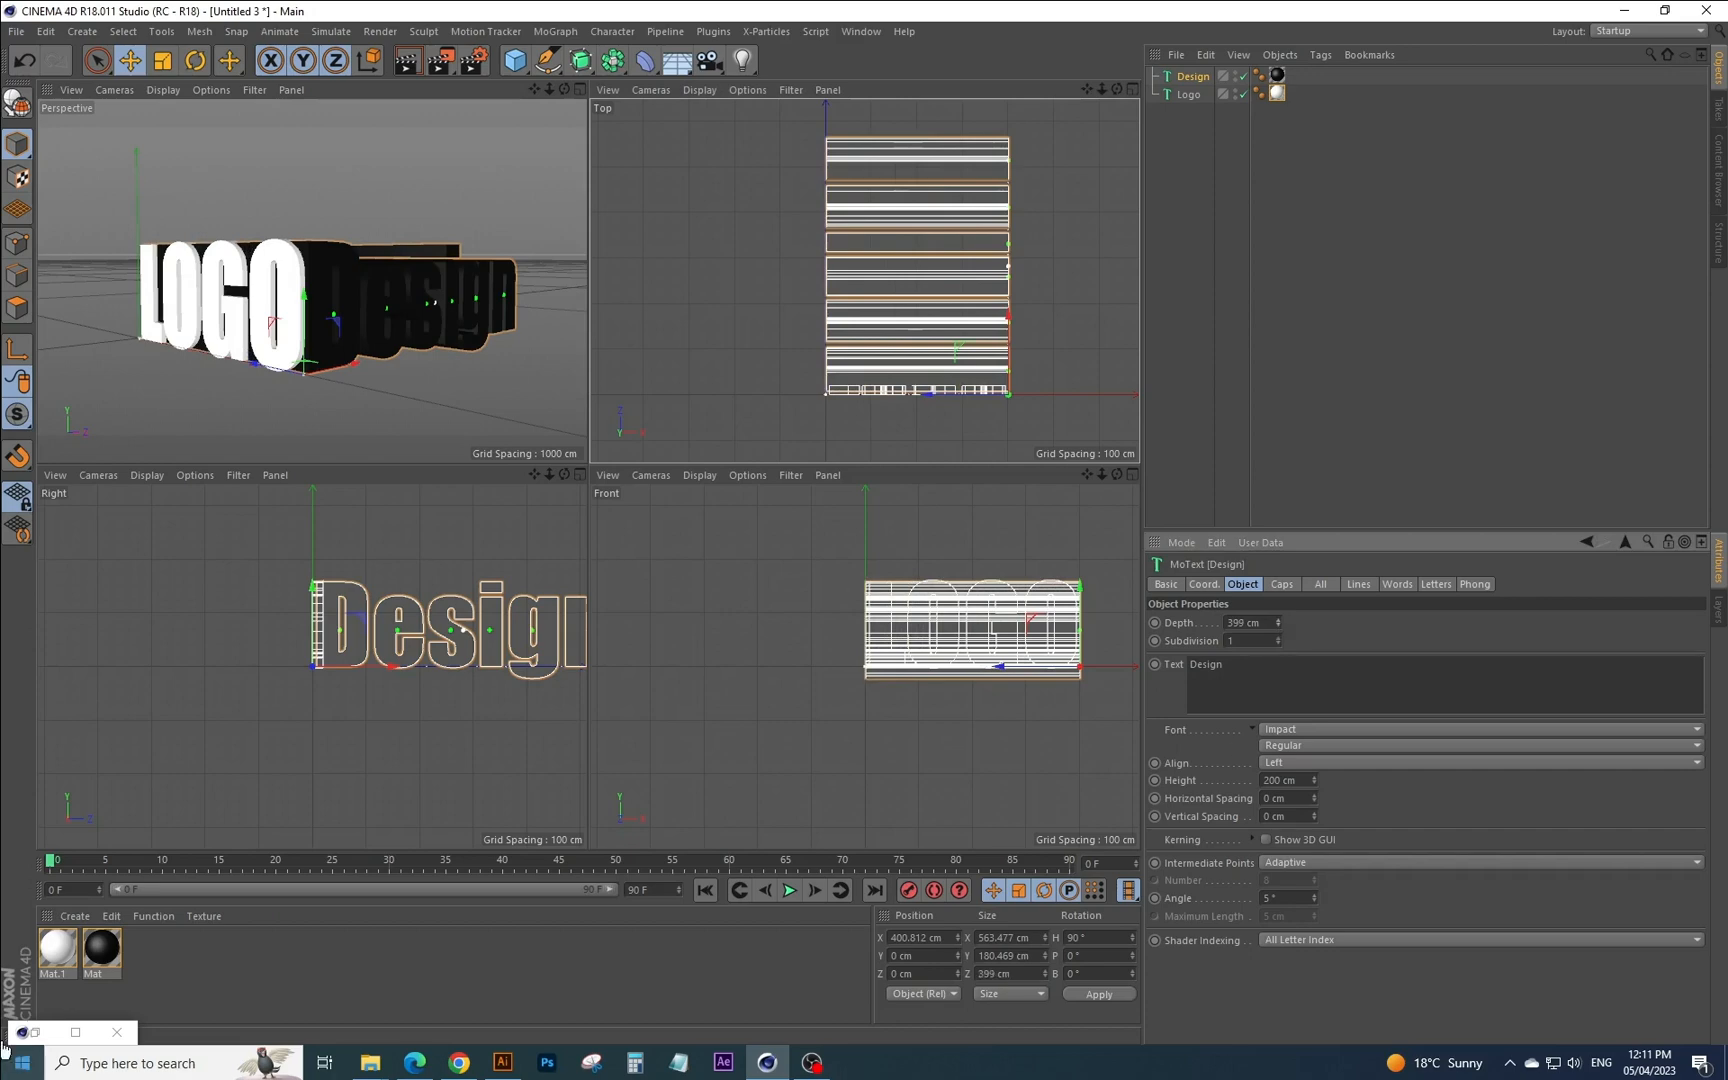
Set the Logo text's depth to 558 cm and its height to 198 cm.
{"action": "left_click", "coordinate": [1186, 95]}
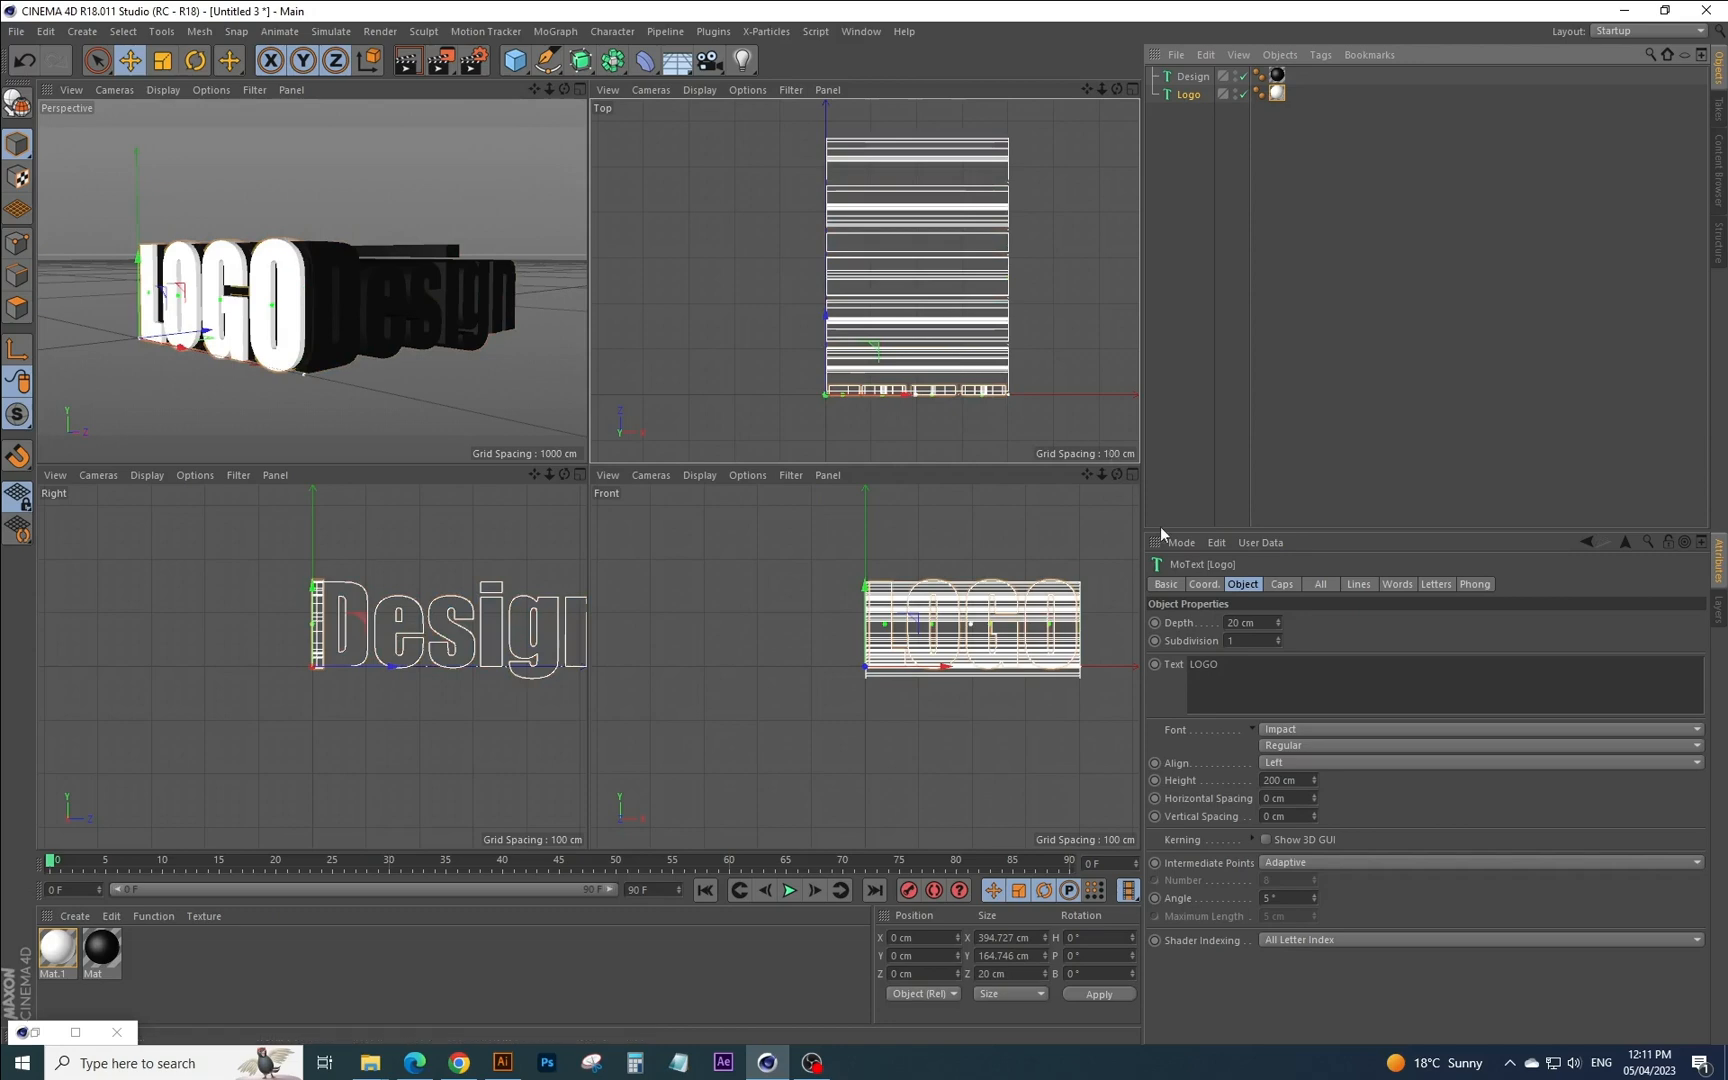
{"action": "left_click_drag", "start_coordinate": [1278, 622], "coordinate": [1278, 572]}
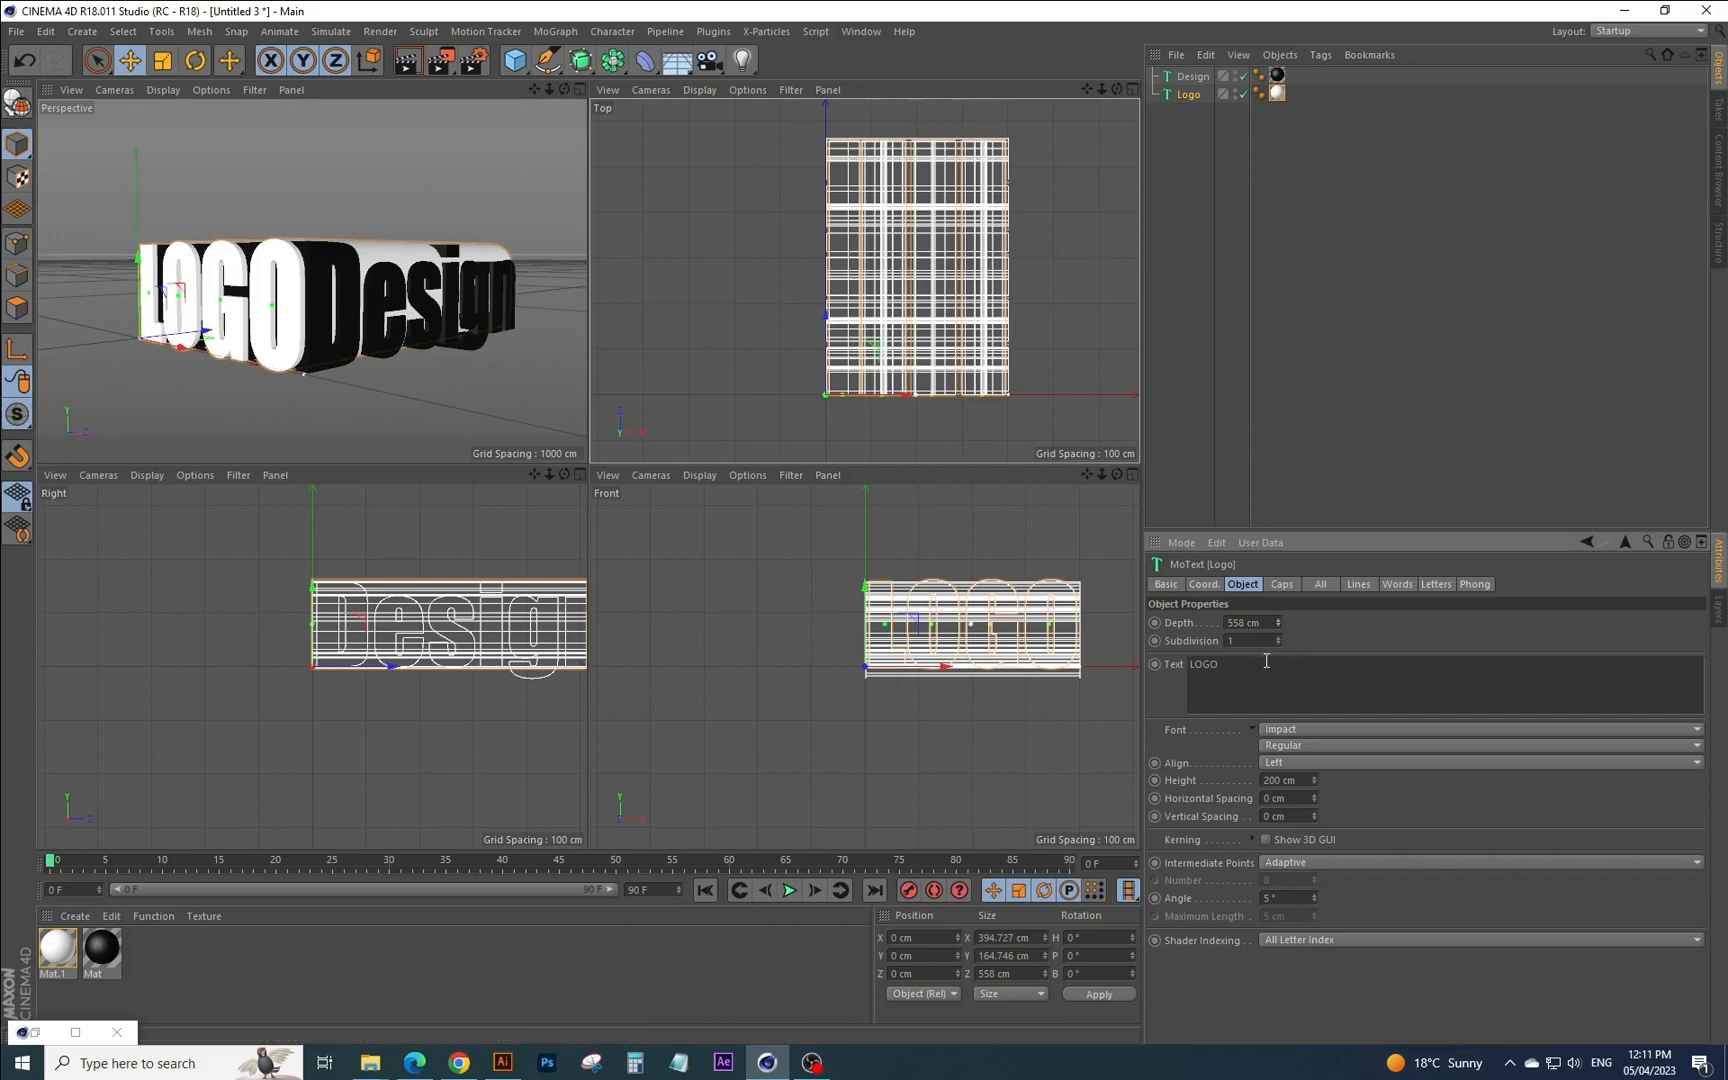
{"action": "left_click", "coordinate": [1302, 781]}
{"action": "scroll", "coordinate": [1302, 783], "scroll_direction": "down", "scroll_amount": 2}
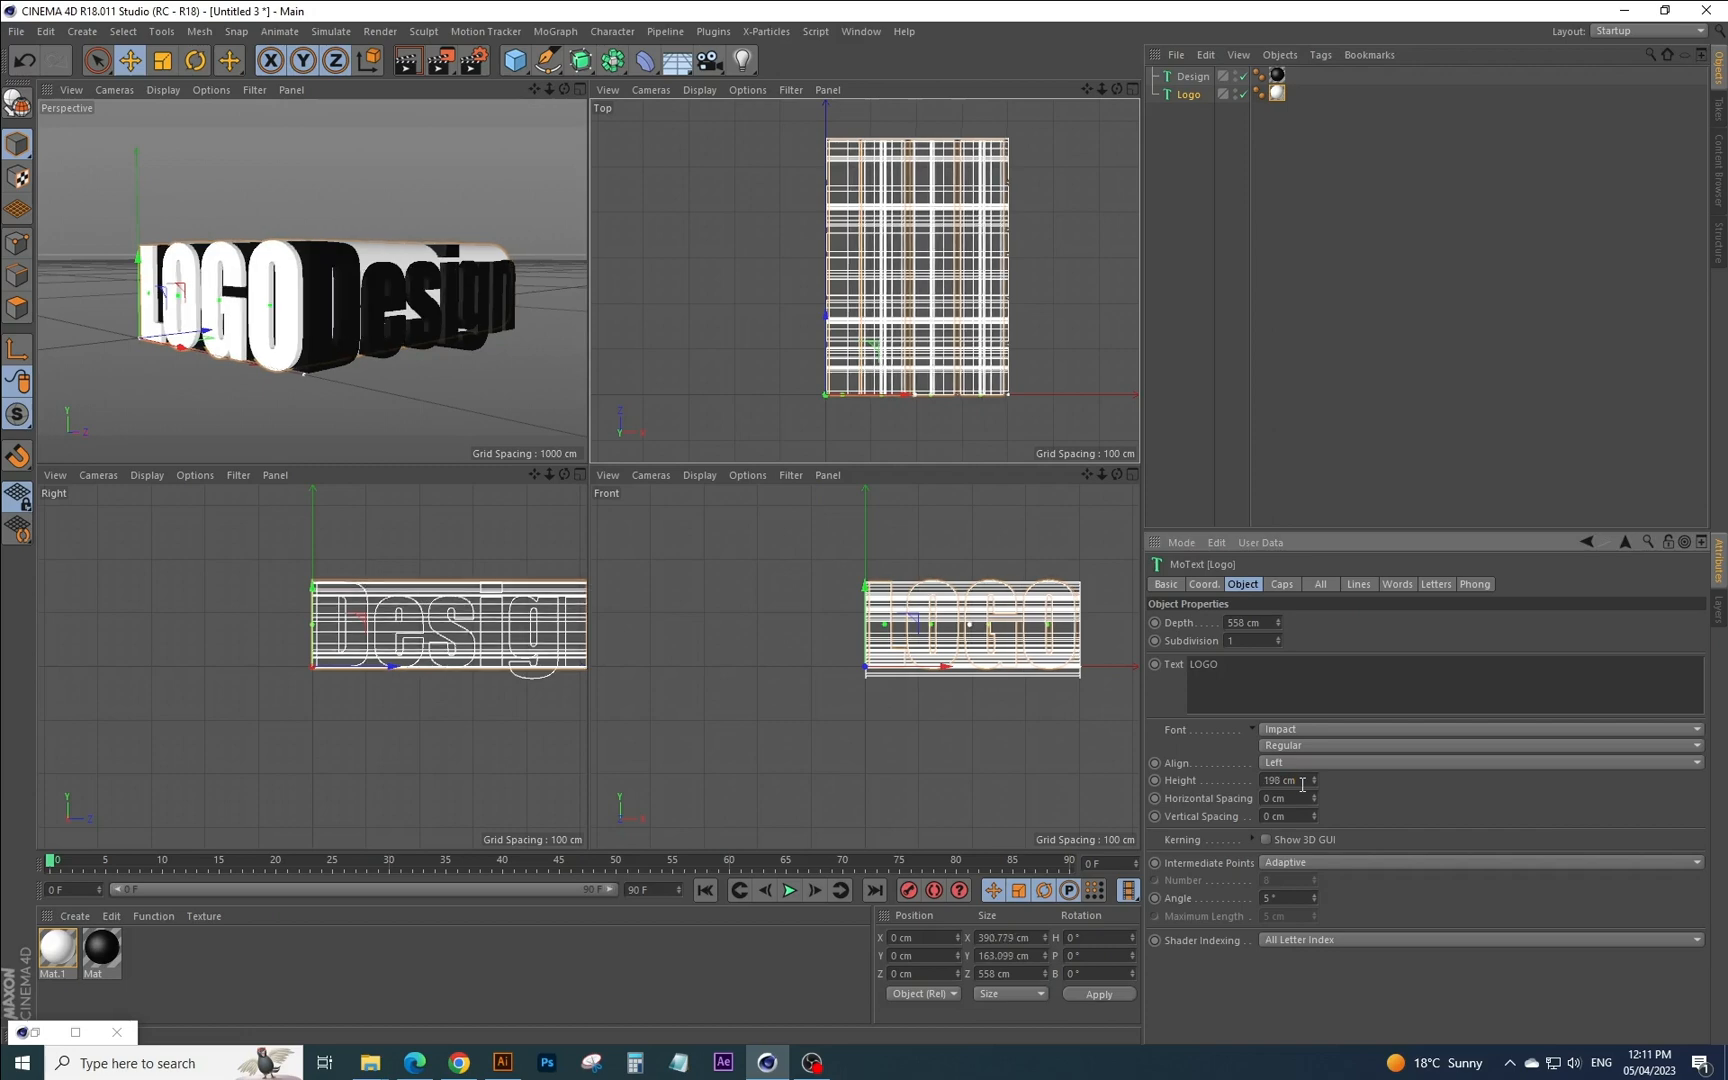
Reduce the Logo text's height to 190 cm and deselect it.
{"action": "scroll", "coordinate": [1302, 783], "scroll_direction": "down", "scroll_amount": 5}
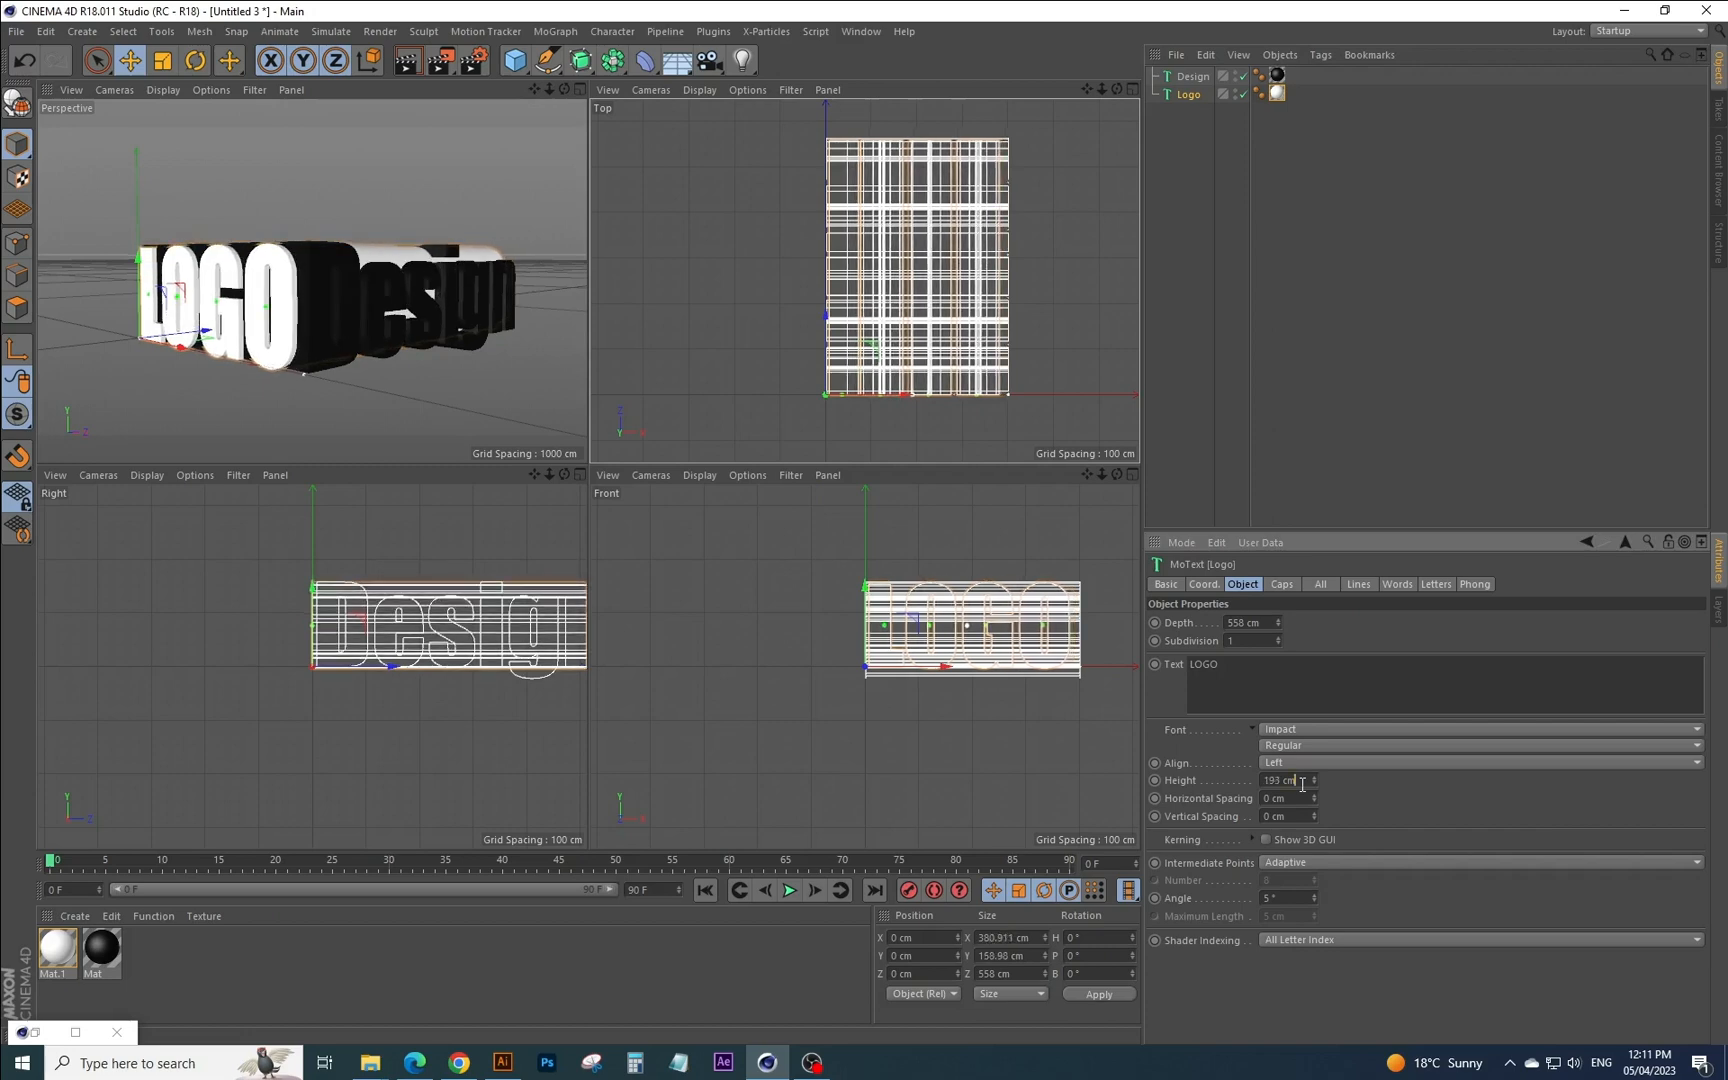
{"action": "scroll", "coordinate": [1302, 783], "scroll_direction": "down", "scroll_amount": 3}
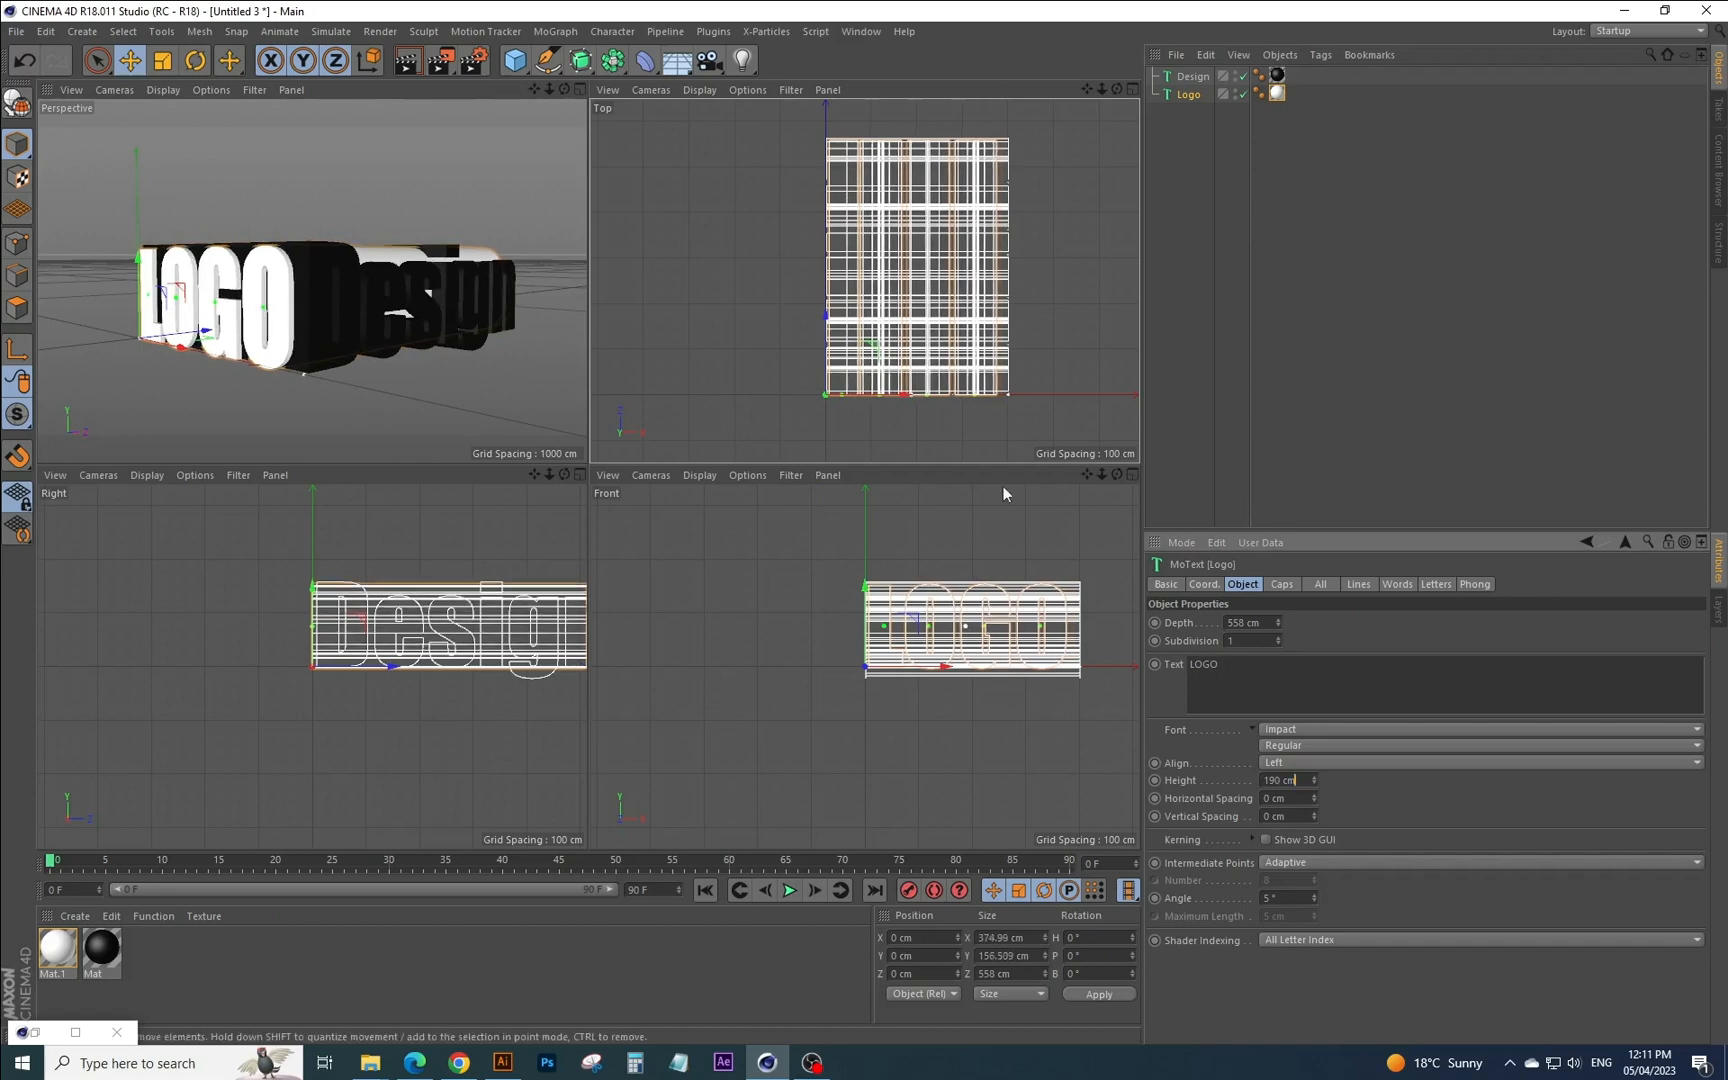
{"action": "left_click", "coordinate": [1180, 131]}
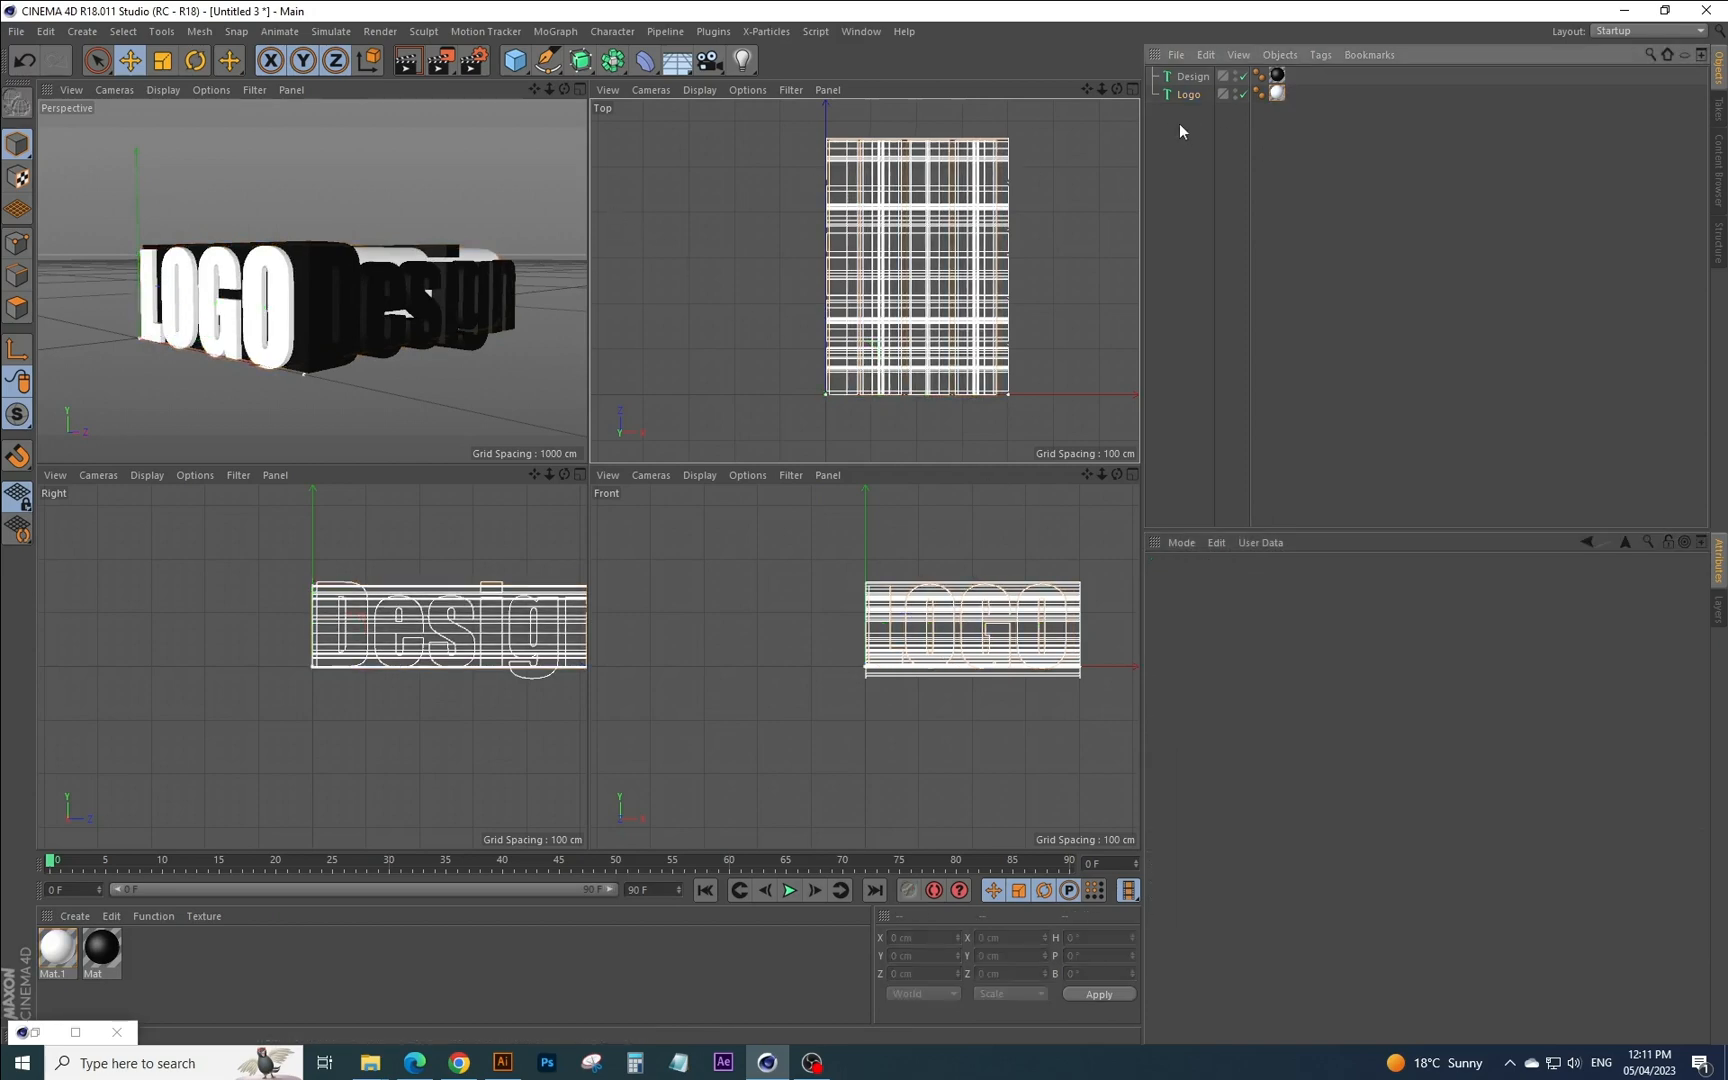
Create a Boole, place the Design and Logo texts inside it, and set its Boolean Type to A intersect B.
{"action": "left_click", "coordinate": [613, 61]}
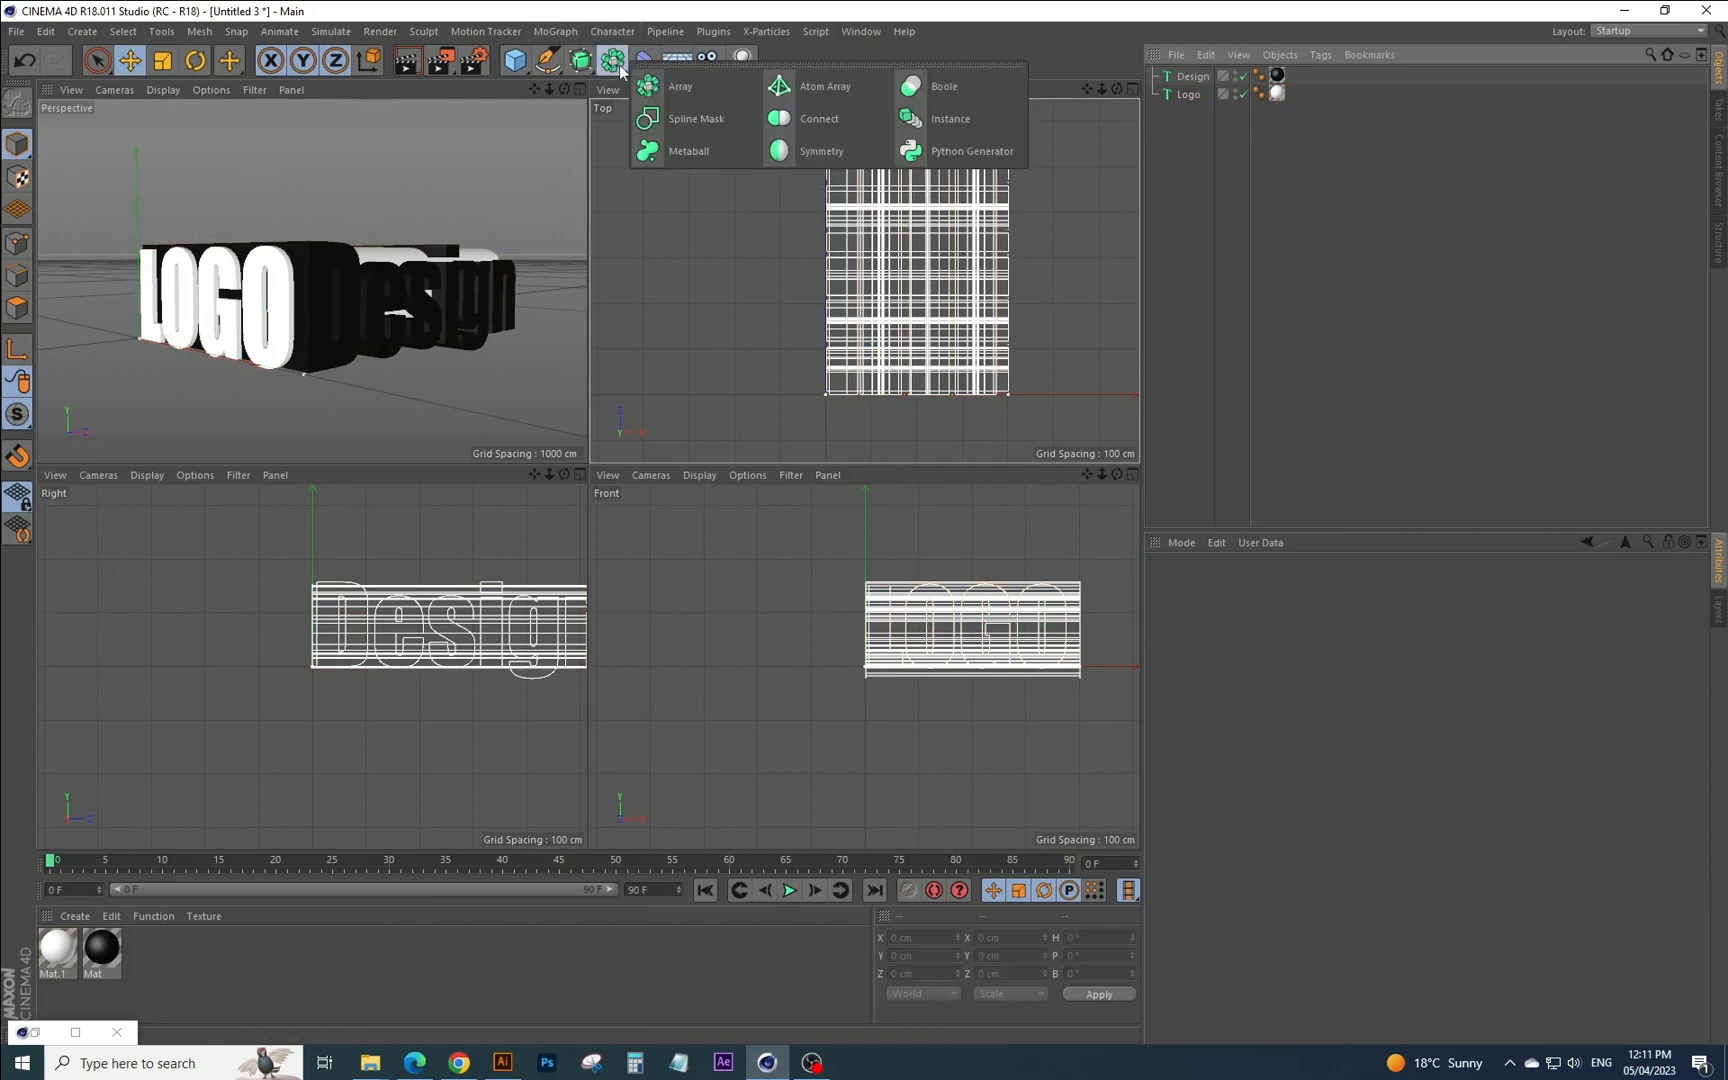
{"action": "left_click", "coordinate": [944, 88]}
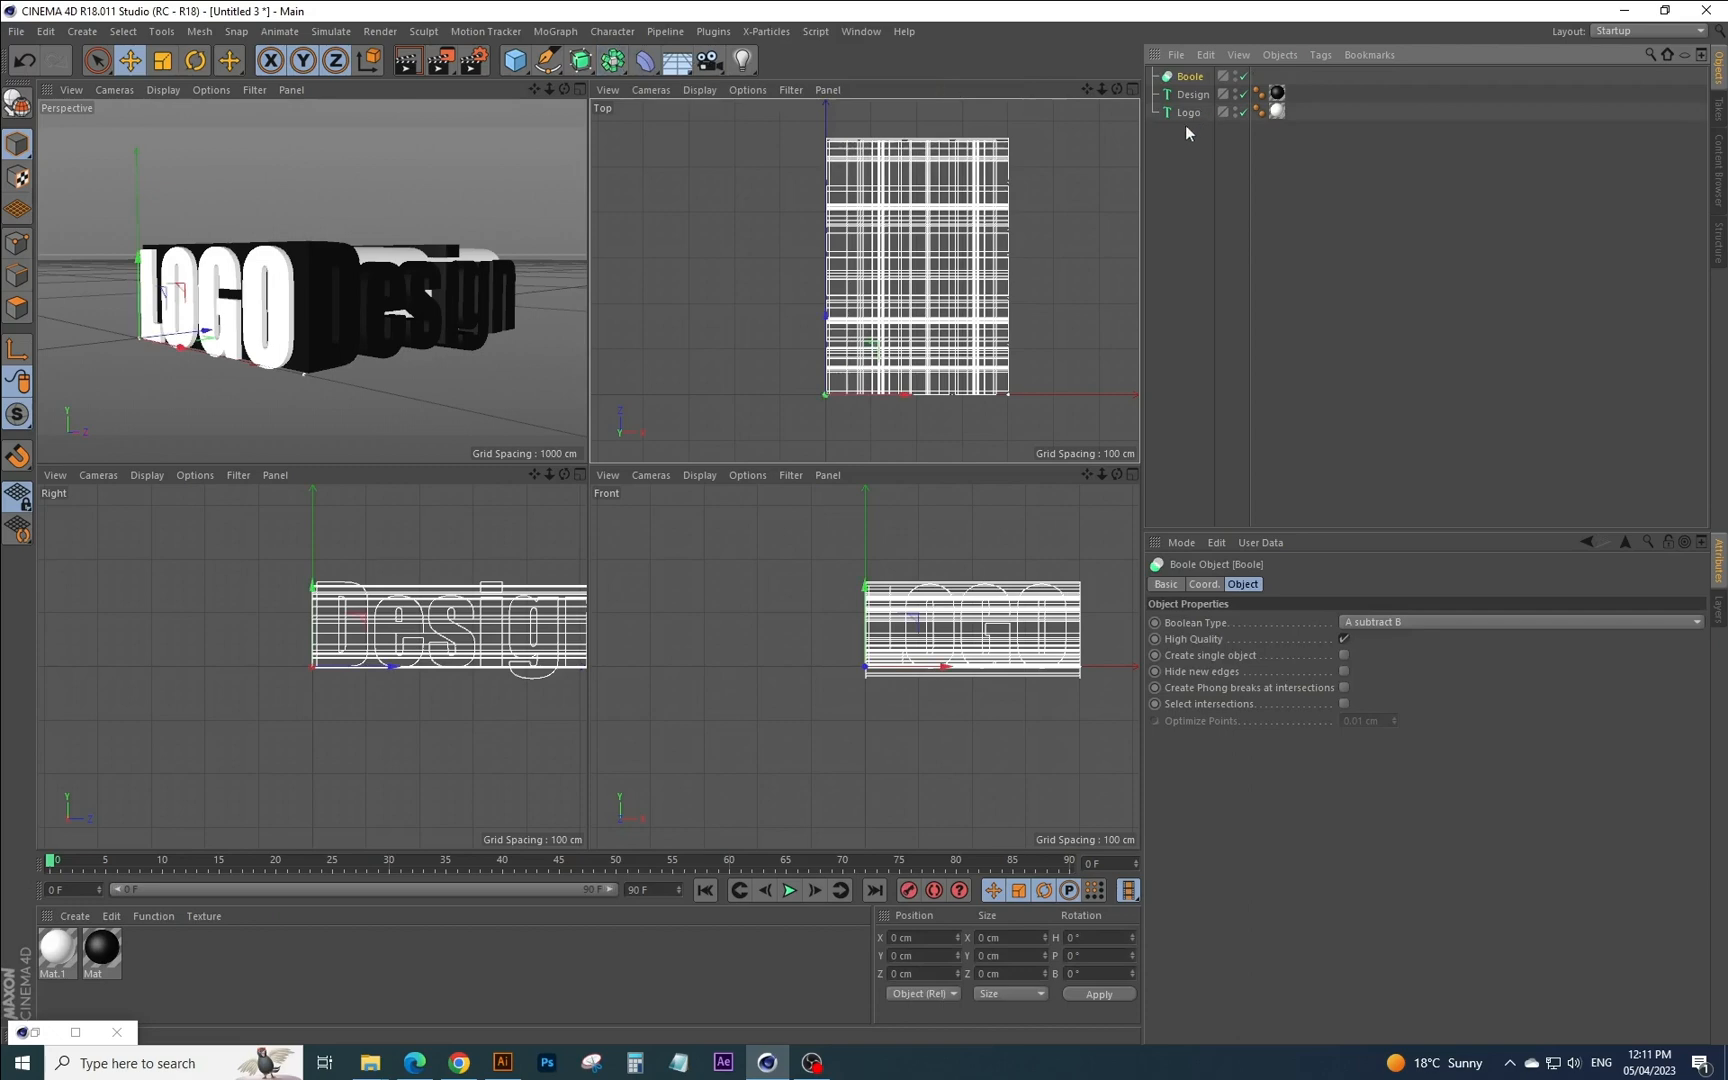
{"action": "left_click_drag", "start_coordinate": [1181, 134], "coordinate": [1193, 80]}
{"action": "left_click", "coordinate": [1193, 80]}
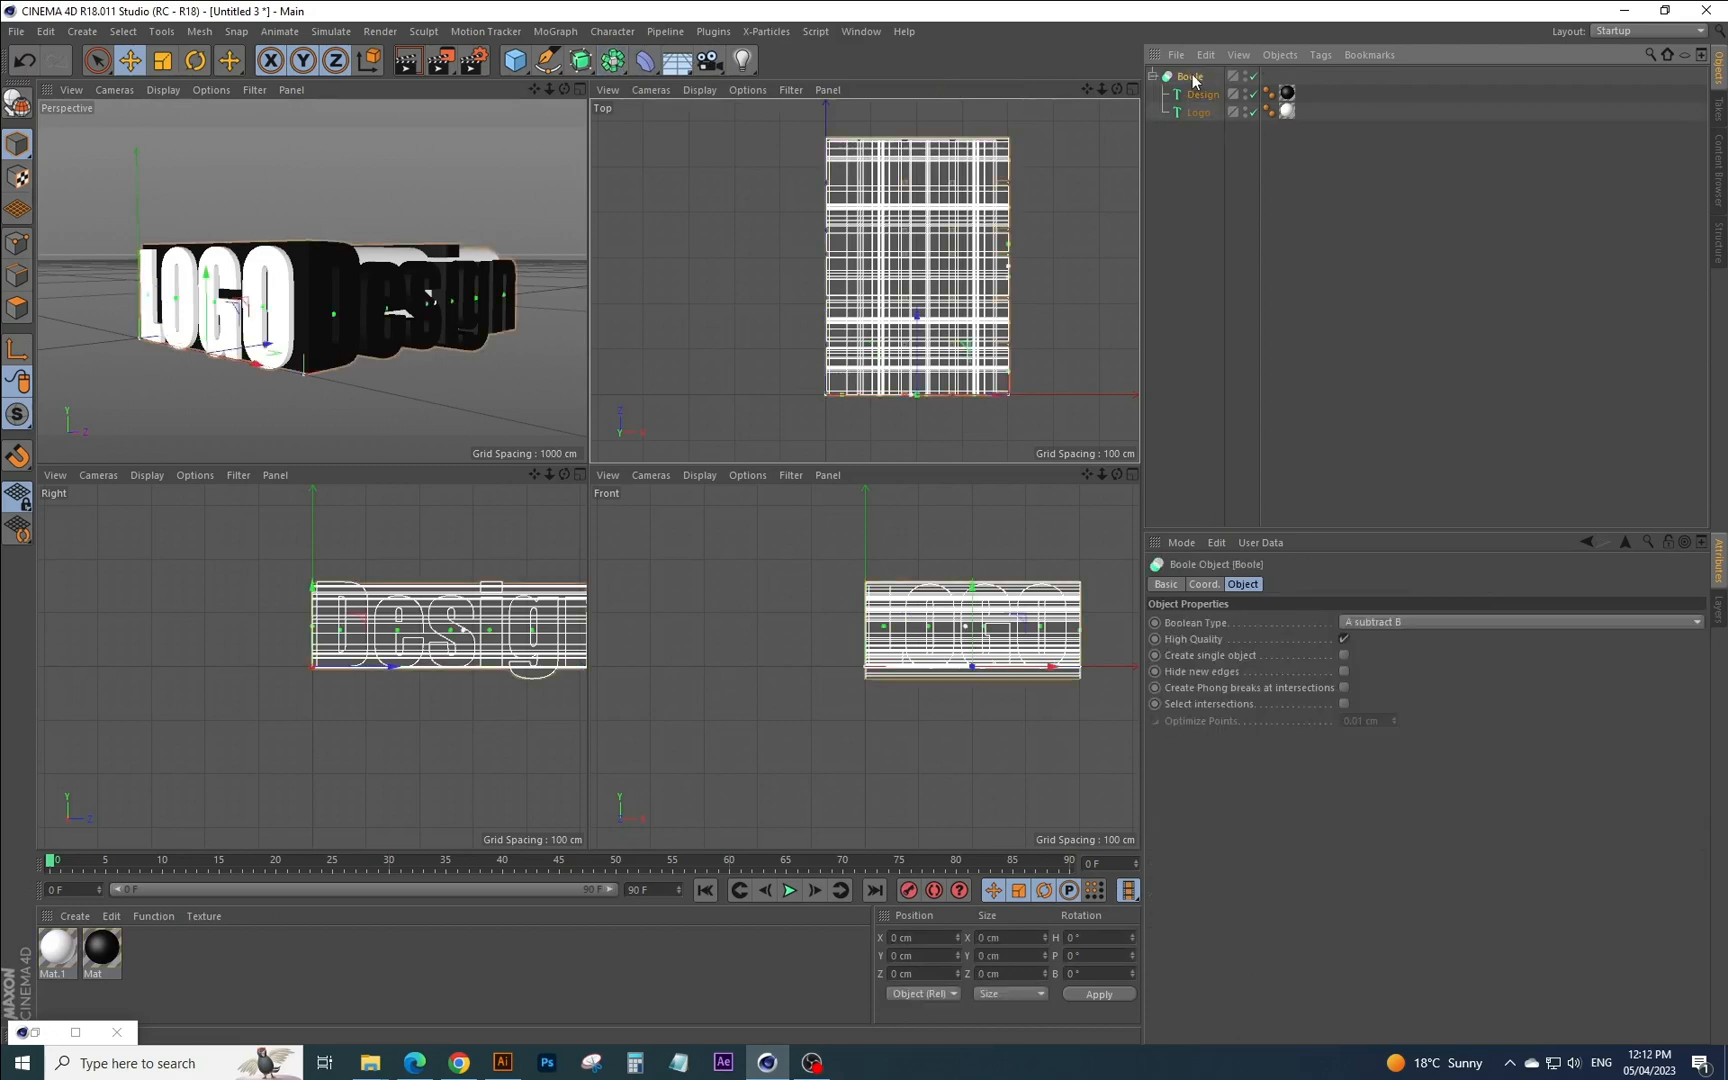
{"action": "left_click", "coordinate": [1397, 622]}
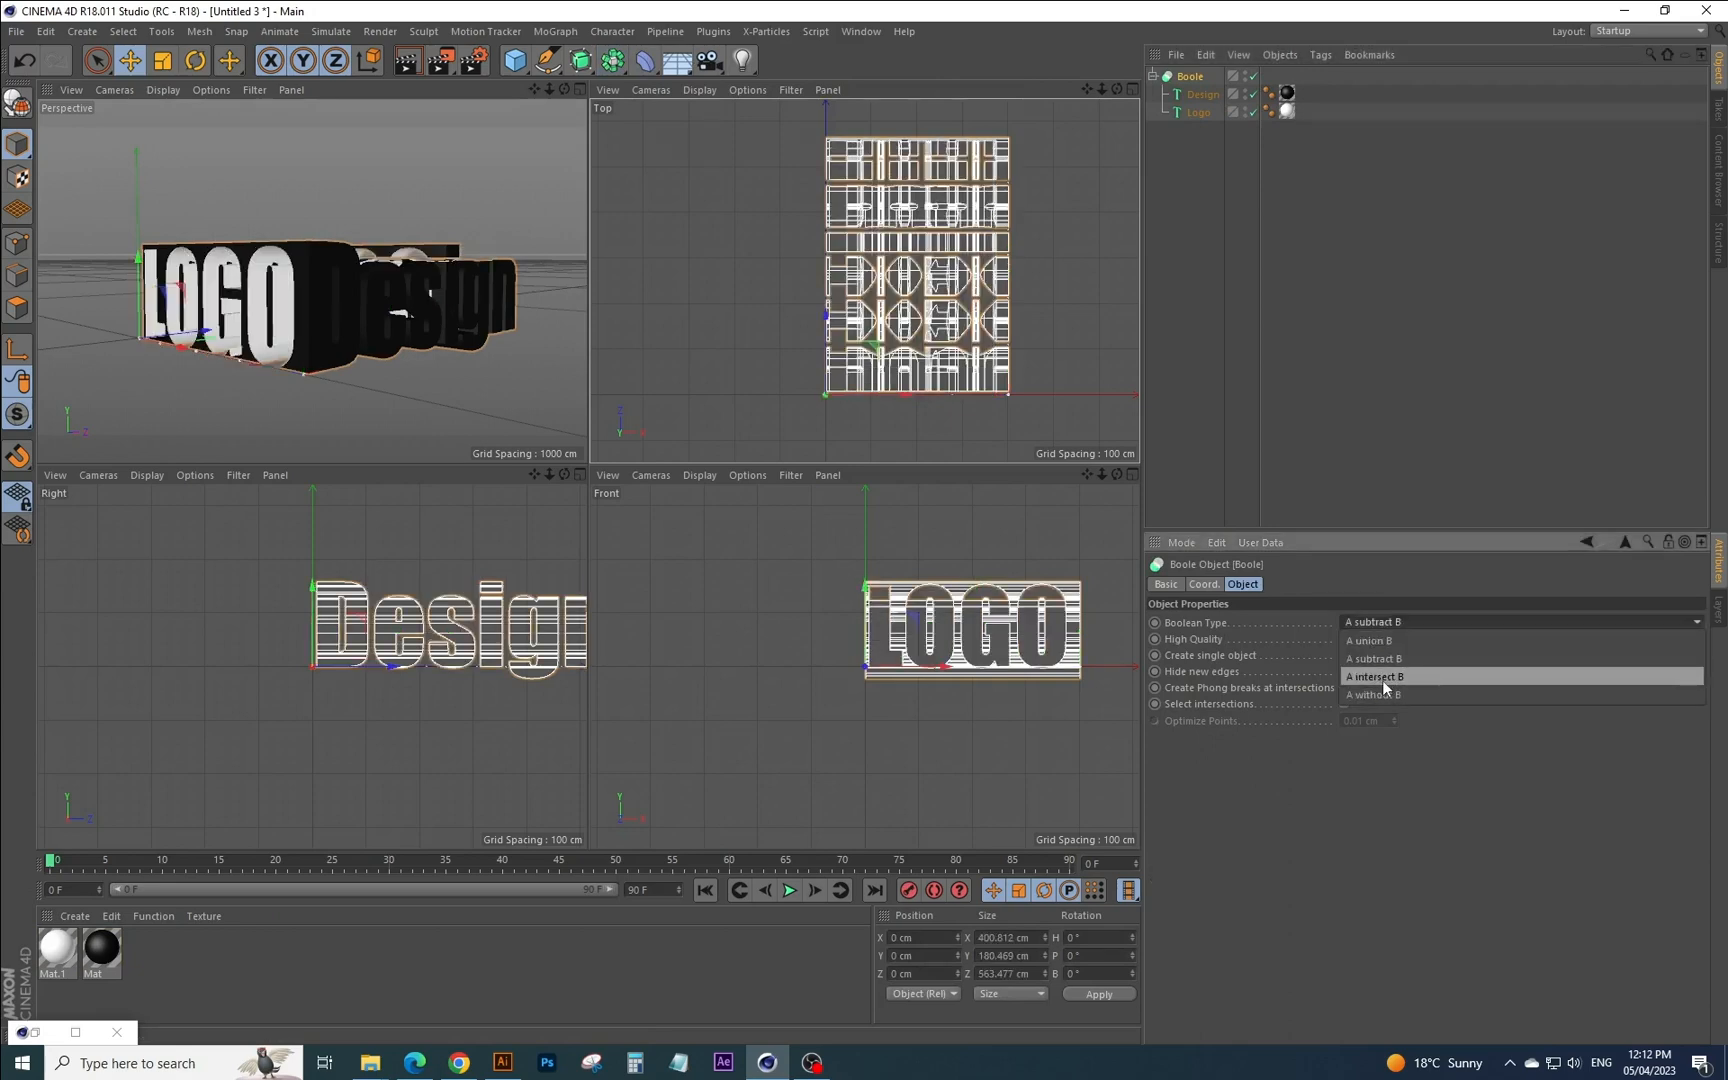
{"action": "left_click", "coordinate": [1382, 680]}
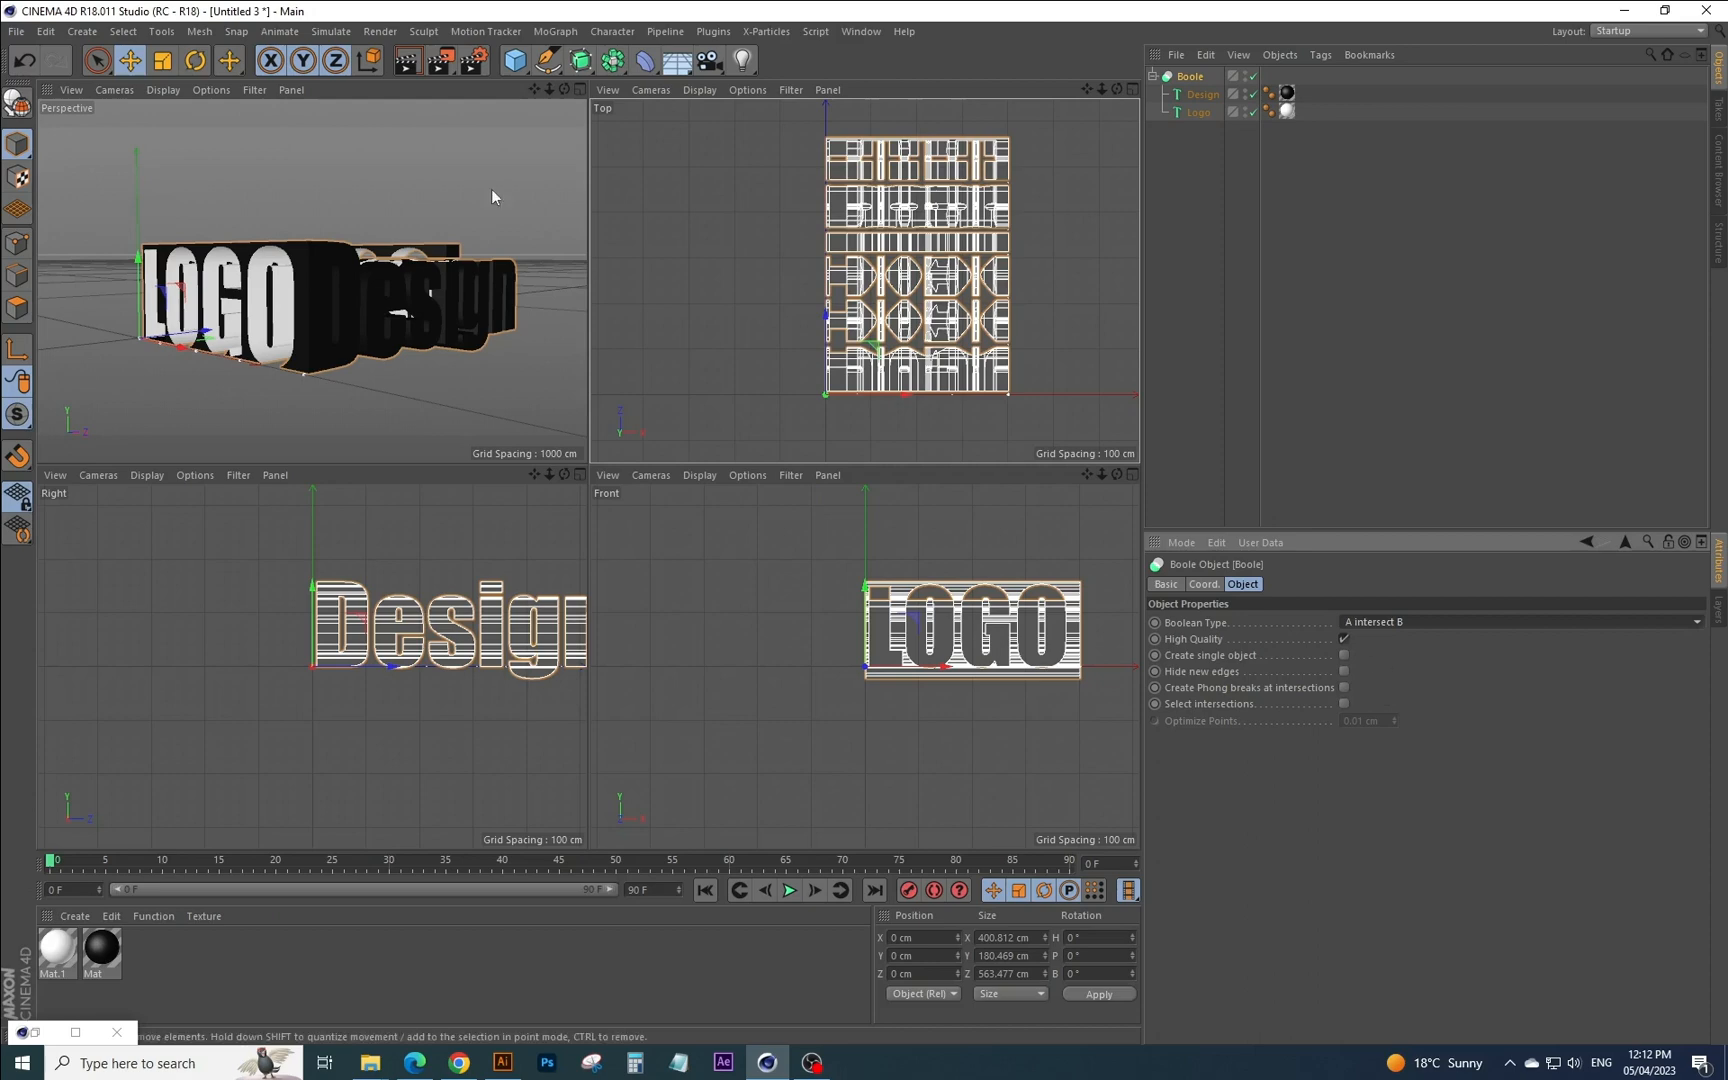
Set the Design text's depth to 400 cm and the Logo text's depth to 550 cm.
{"action": "left_click", "coordinate": [580, 89]}
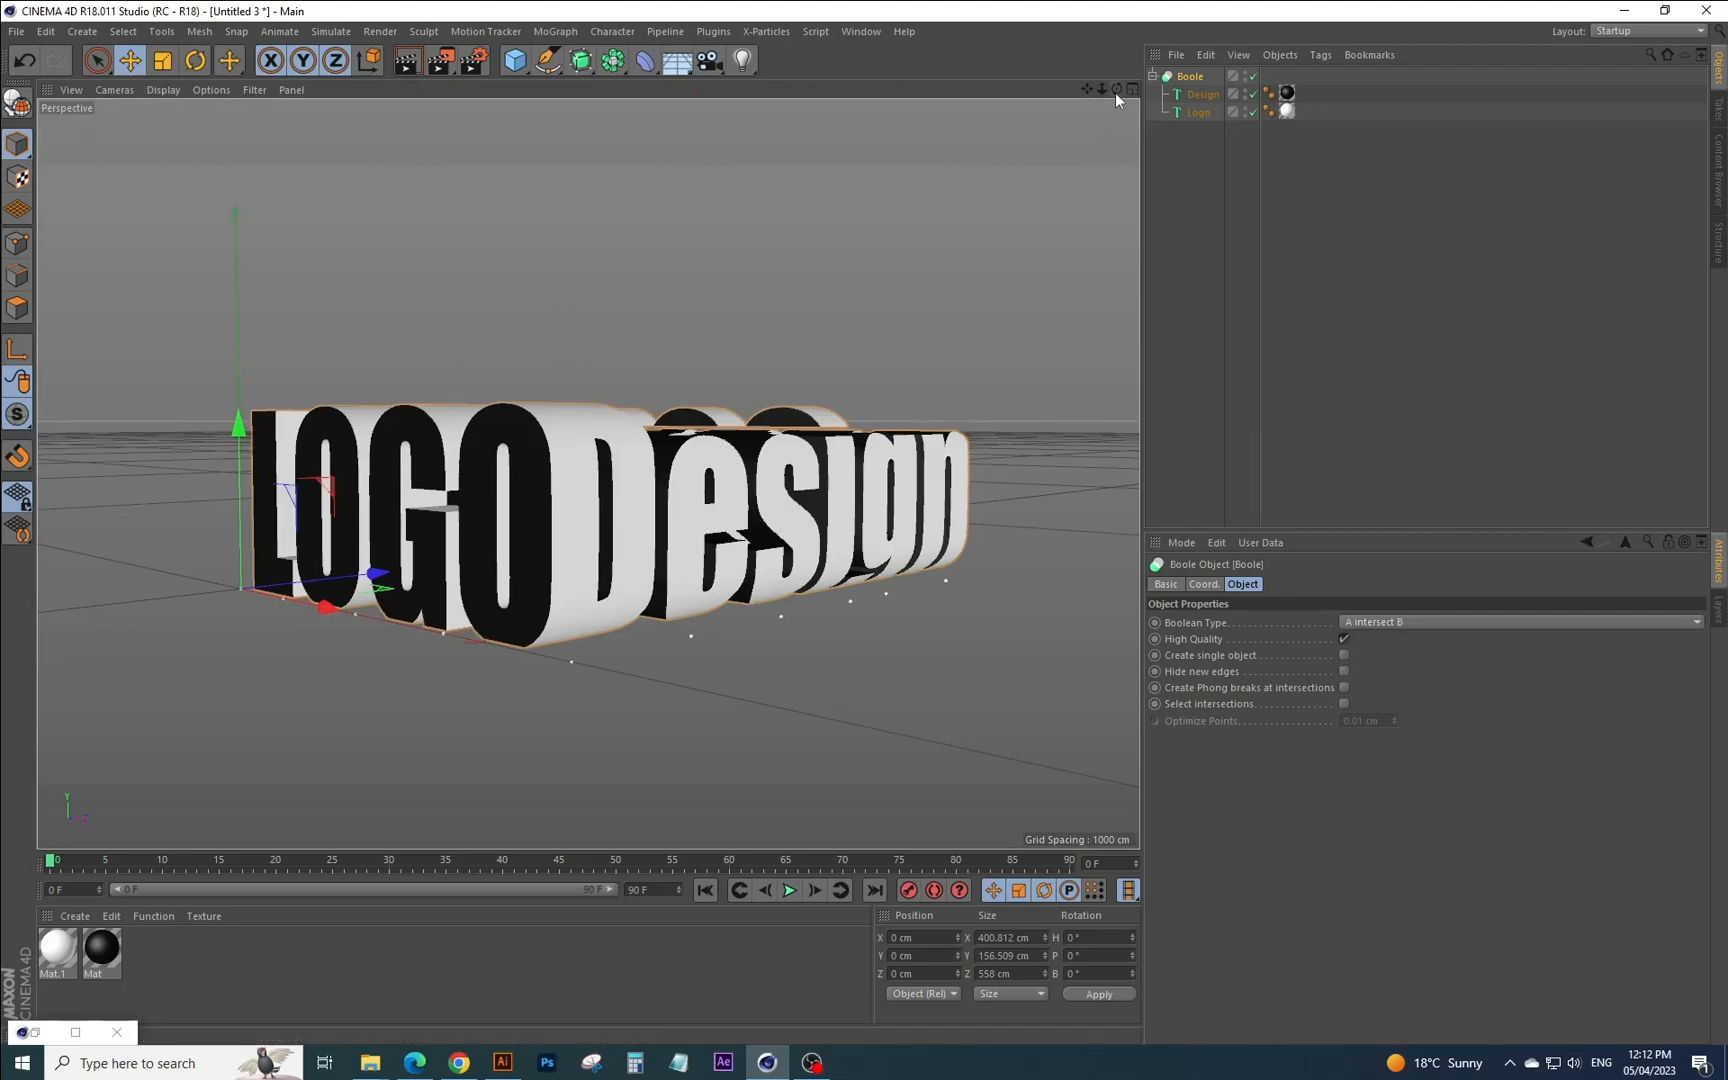
{"action": "mouse_move", "coordinate": [1117, 90]}
{"action": "left_mouse_down"}
{"action": "mouse_move", "coordinate": [1110, 190]}
{"action": "mouse_move", "coordinate": [1148, 112]}
{"action": "mouse_move", "coordinate": [1030, 112]}
{"action": "mouse_move", "coordinate": [1115, 92]}
{"action": "left_mouse_up"}
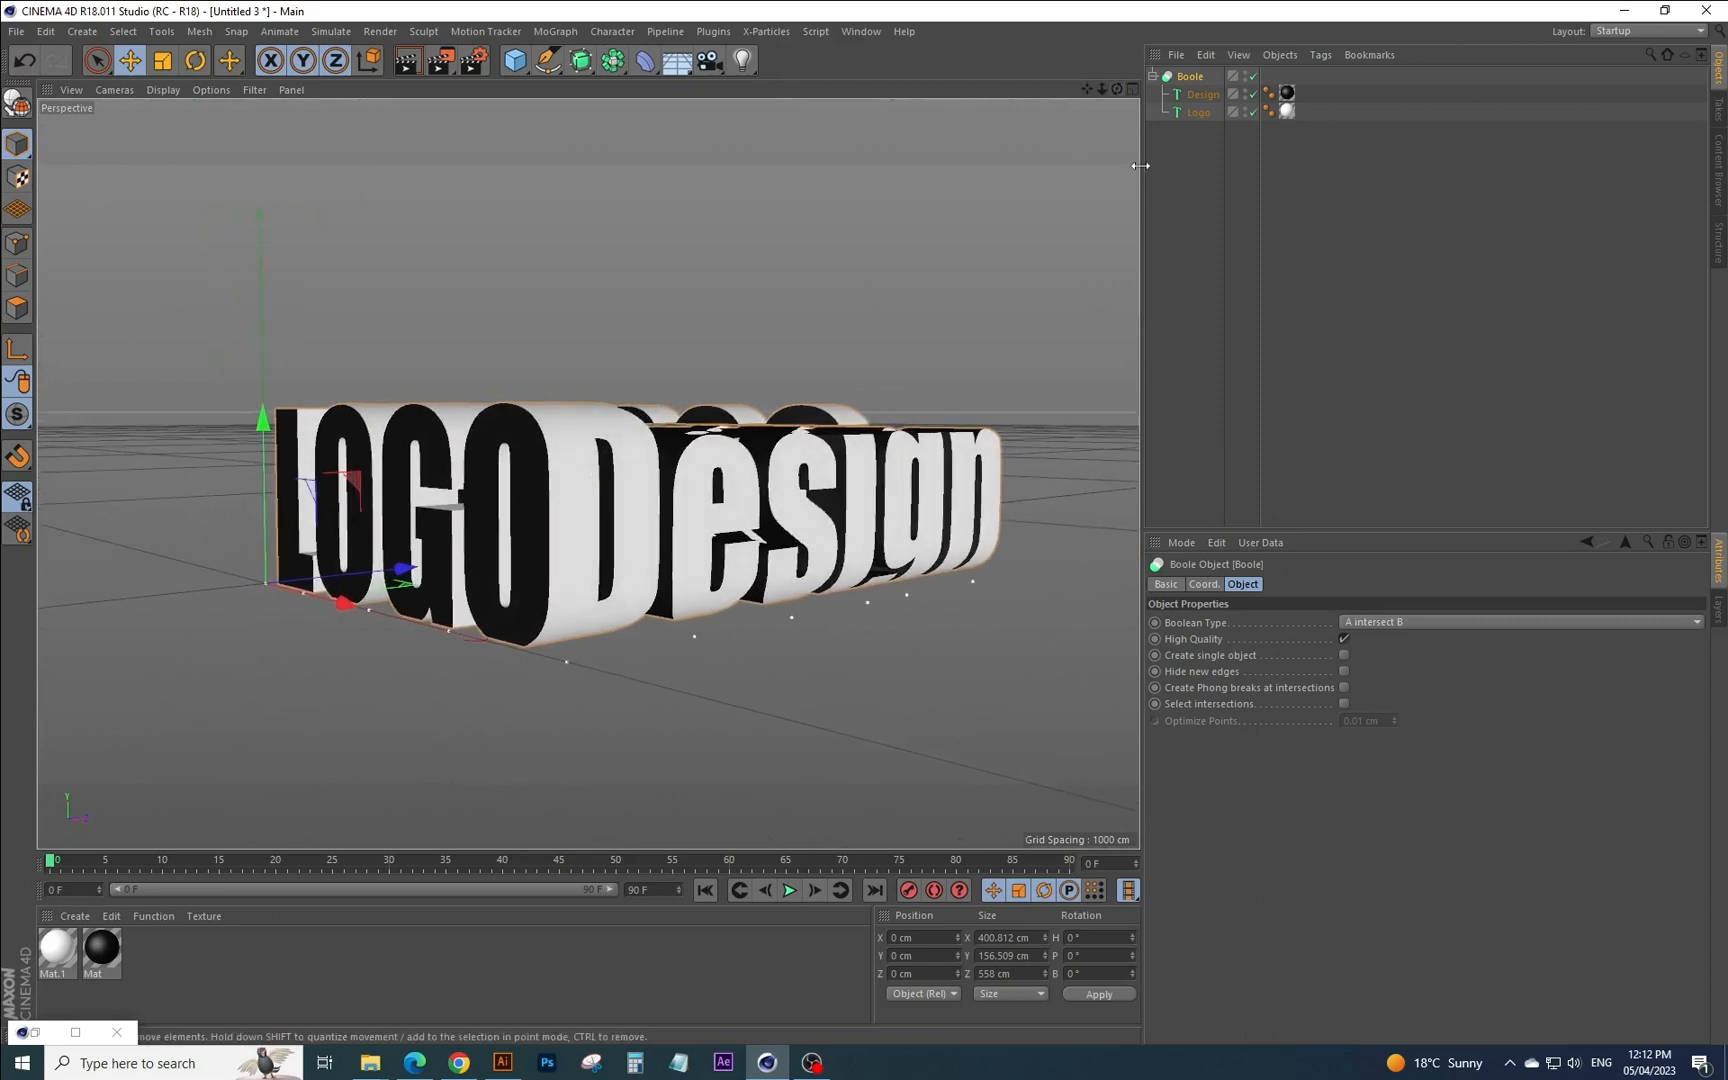
{"action": "left_click", "coordinate": [1201, 95]}
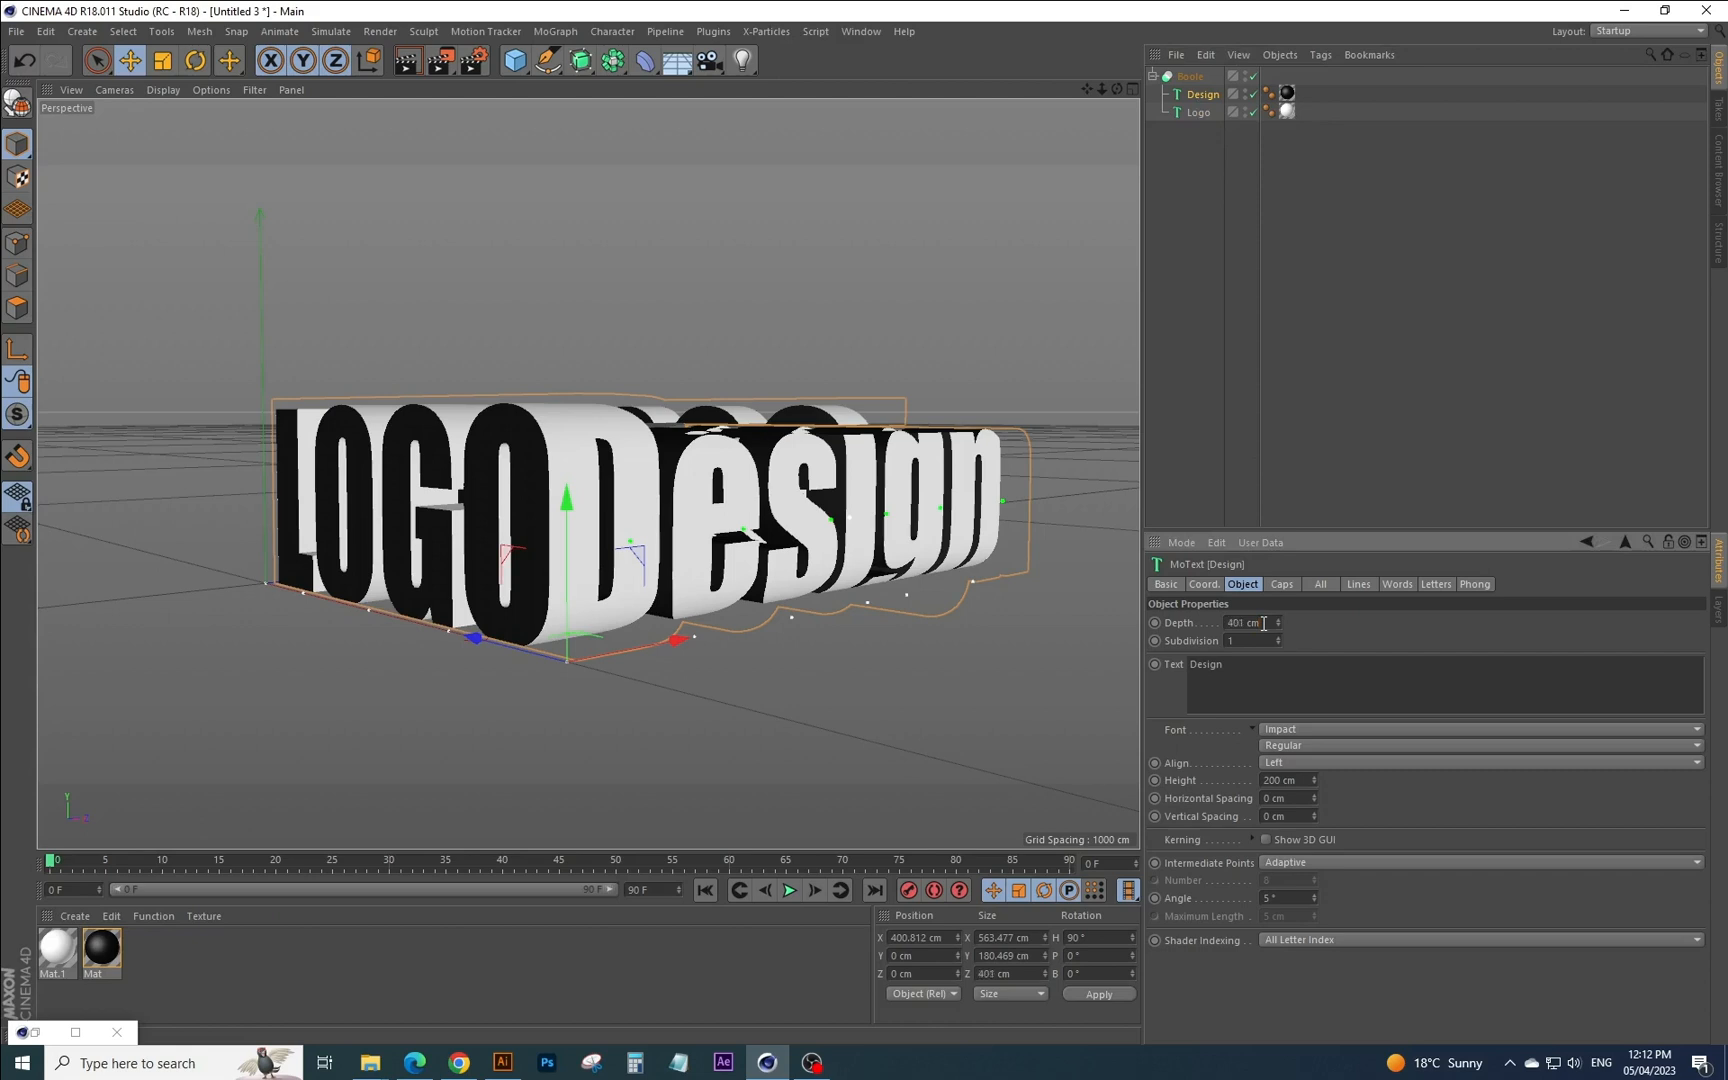
{"action": "scroll", "coordinate": [1263, 623], "scroll_direction": "down", "scroll_amount": 1}
{"action": "left_click", "coordinate": [1188, 114]}
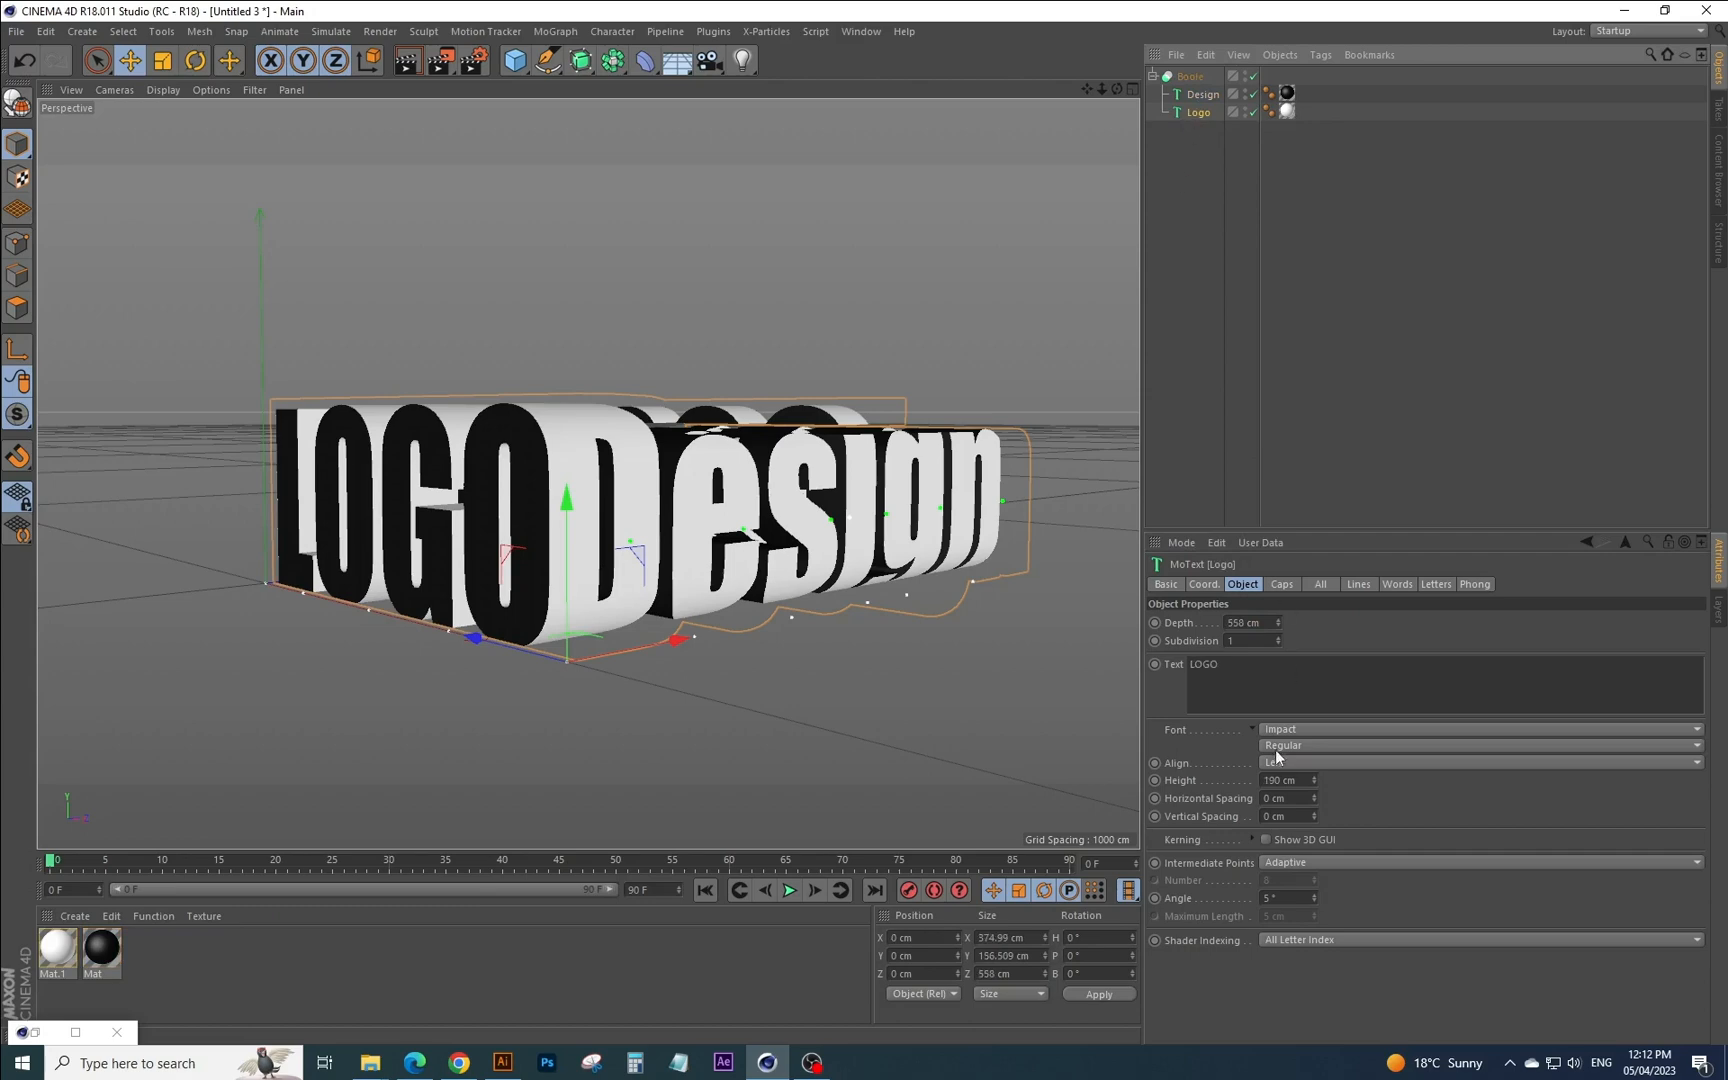
{"action": "left_click", "coordinate": [1258, 622]}
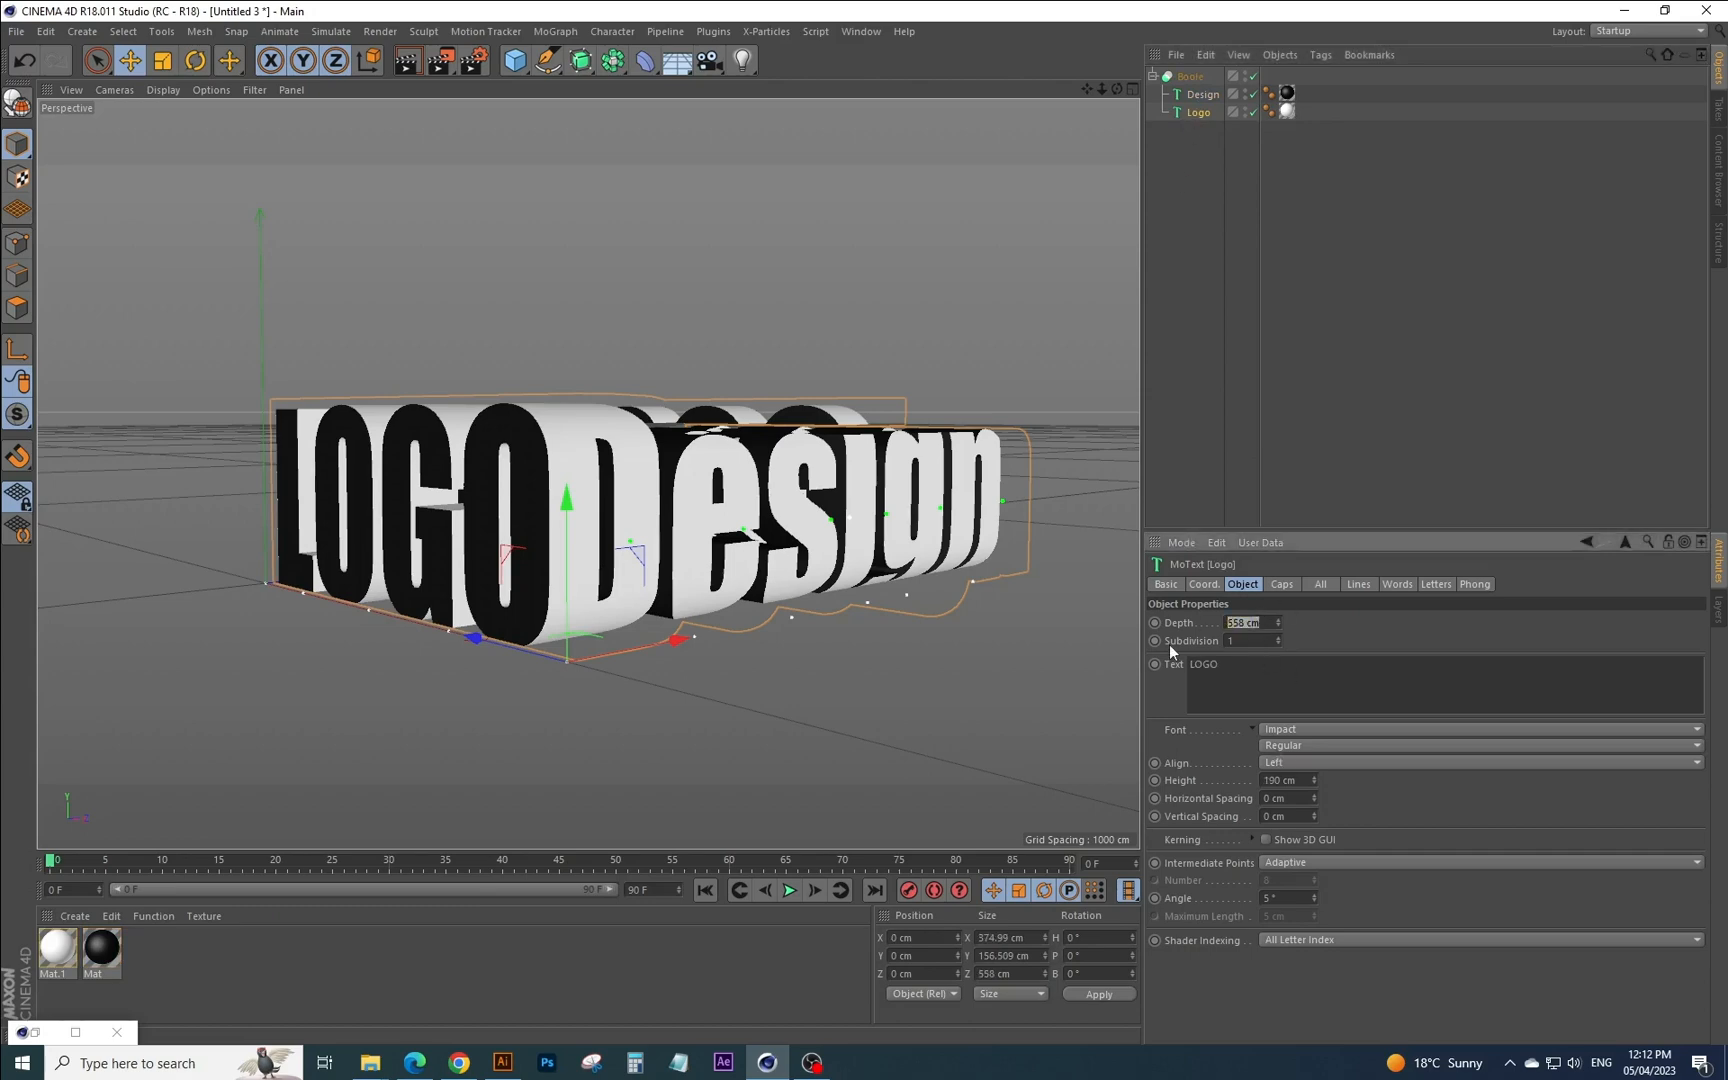
{"action": "type", "text": "5"}
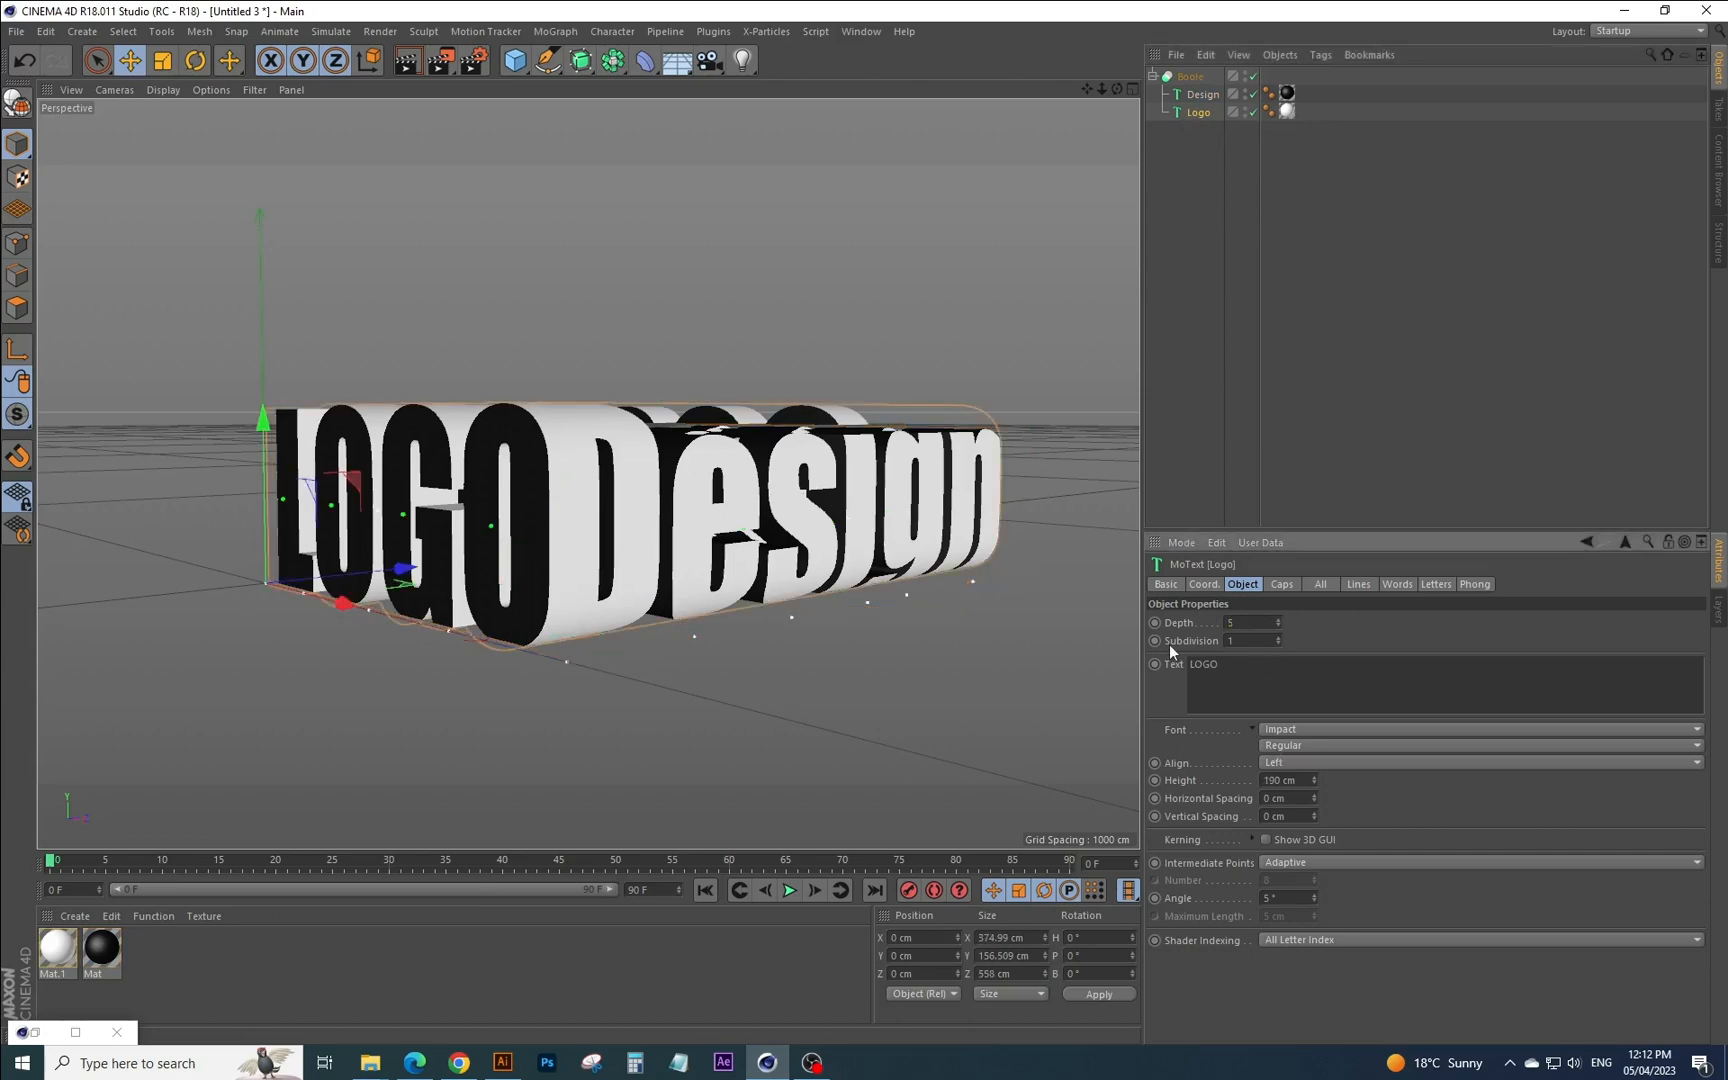
{"action": "type", "text": "50"}
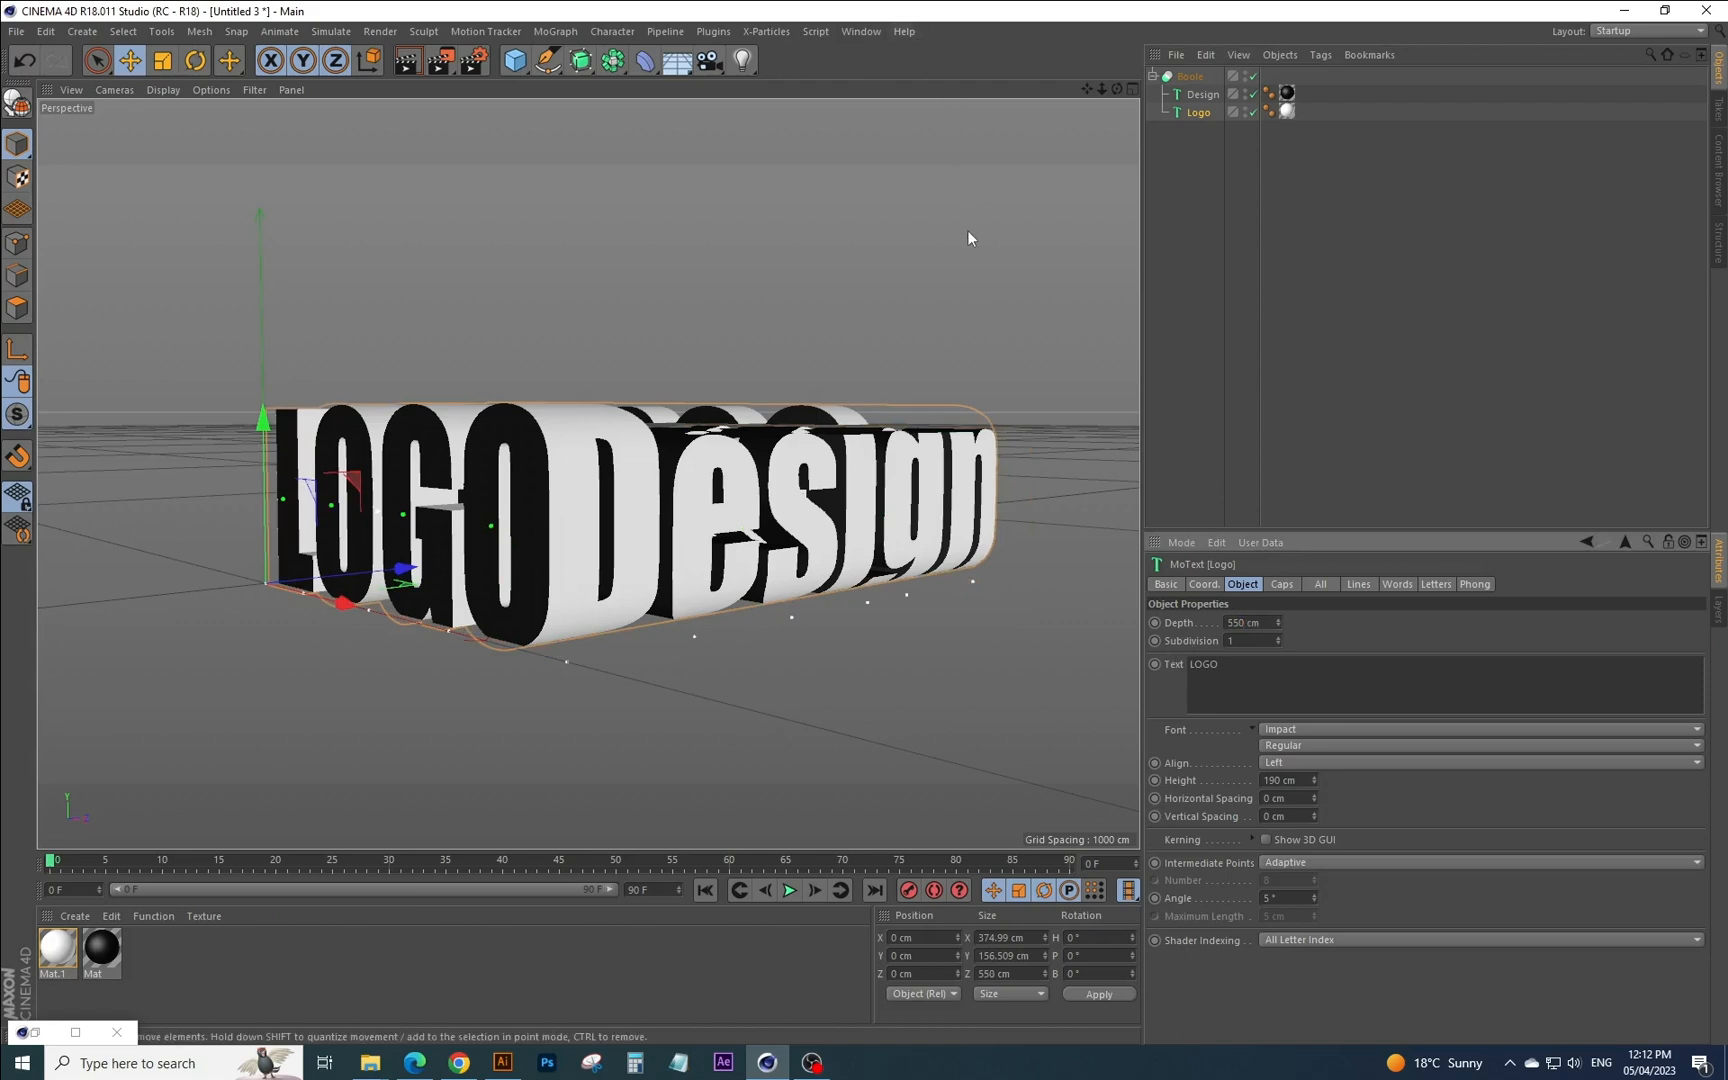
Turn off the Boole and change the Design object's text to uppercase DESIGN.
{"action": "left_click", "coordinate": [1253, 76]}
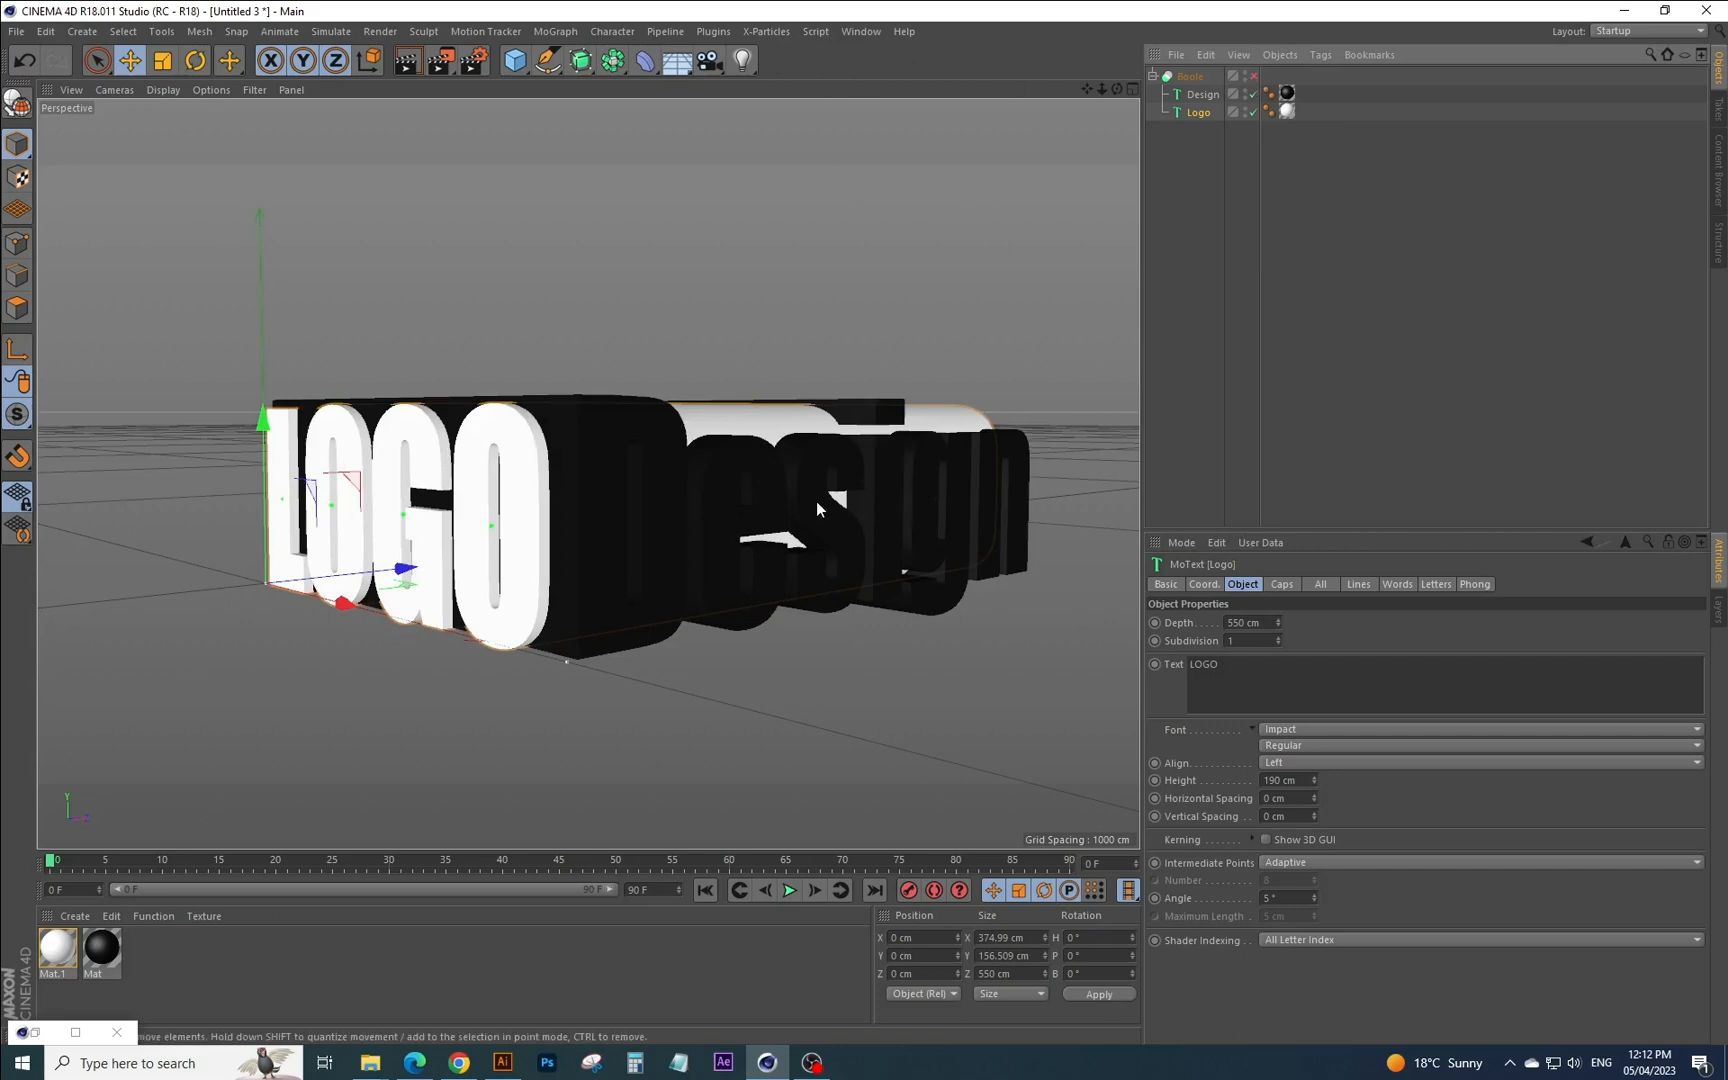
{"action": "left_click", "coordinate": [1202, 94]}
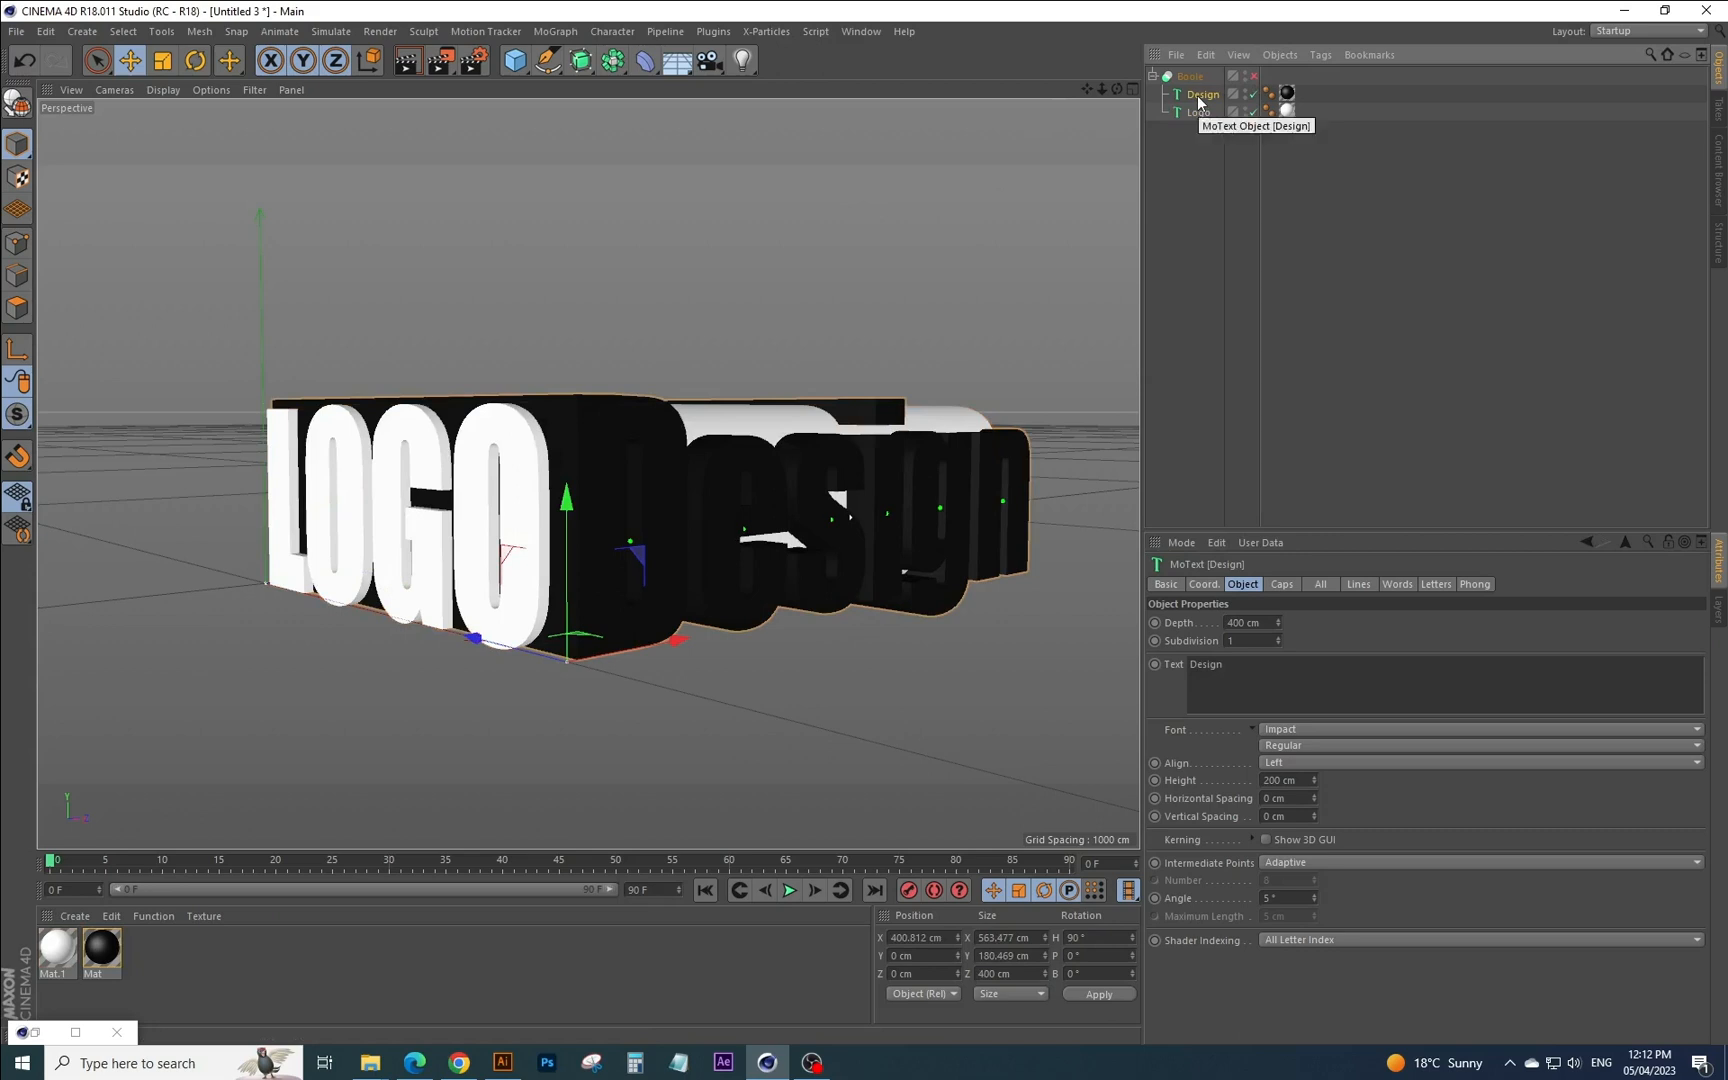
{"action": "left_click", "coordinate": [1190, 113]}
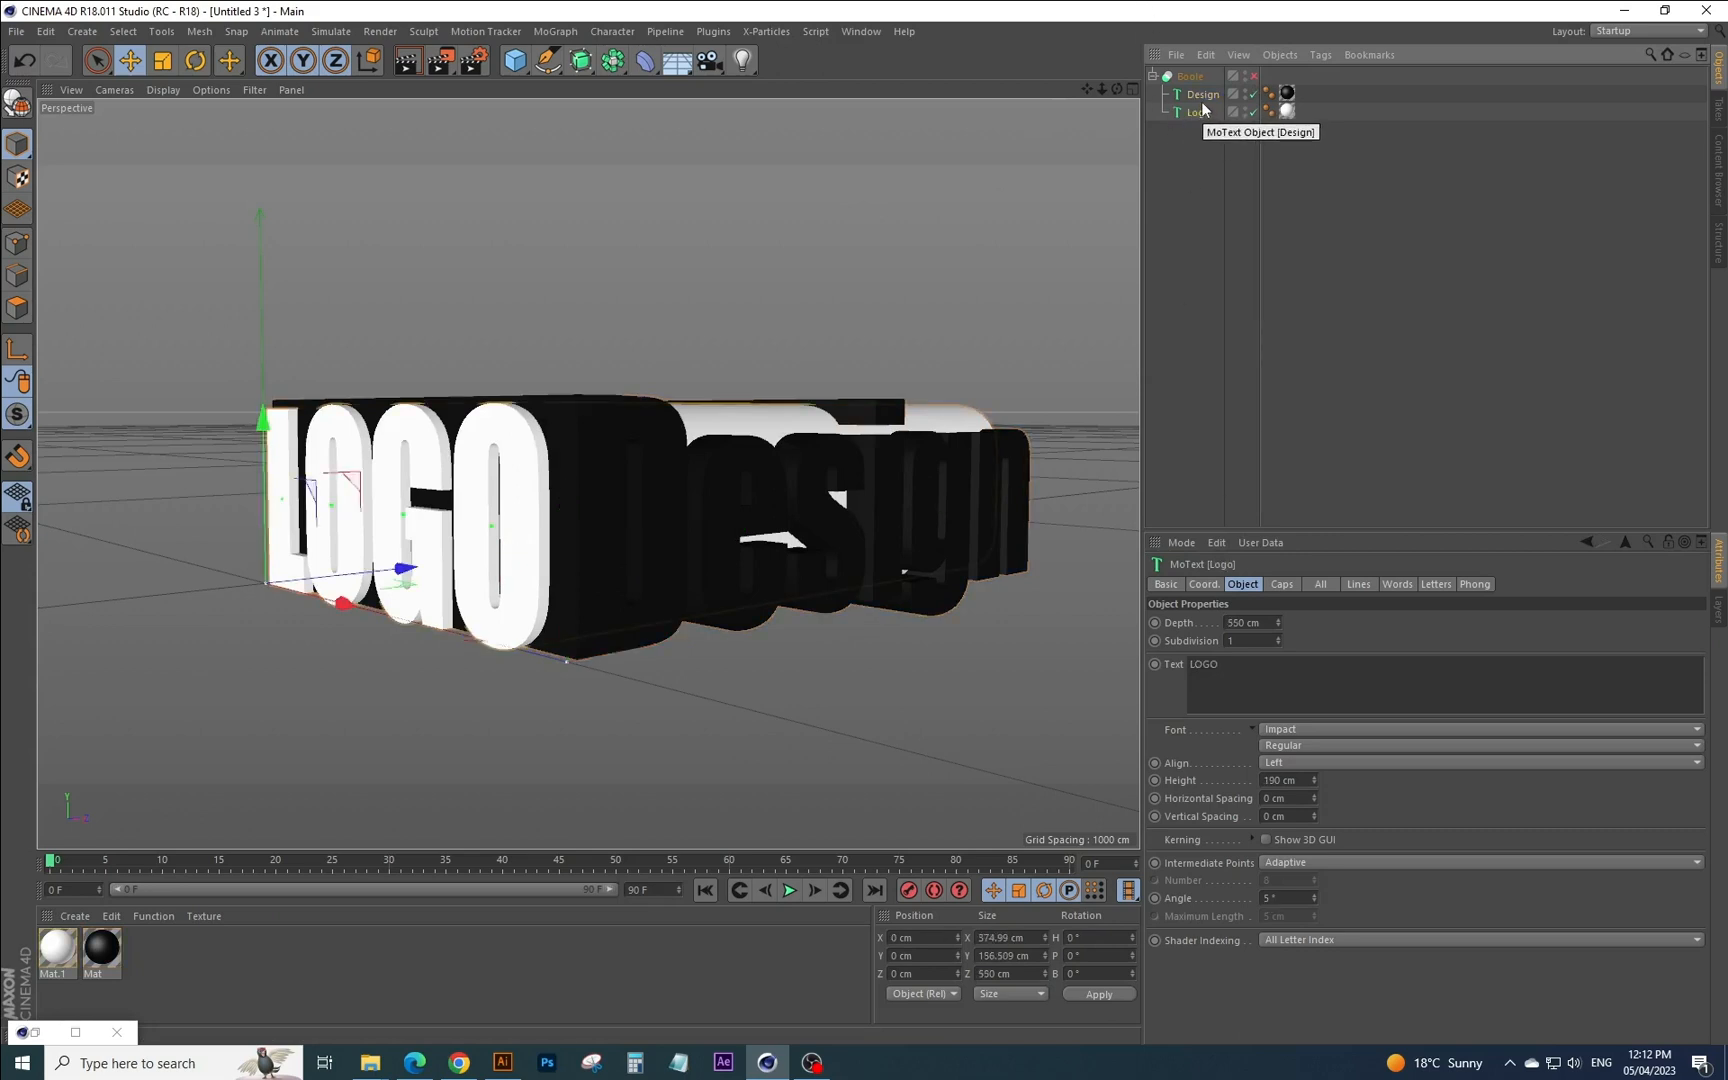
{"action": "left_click", "coordinate": [1202, 101]}
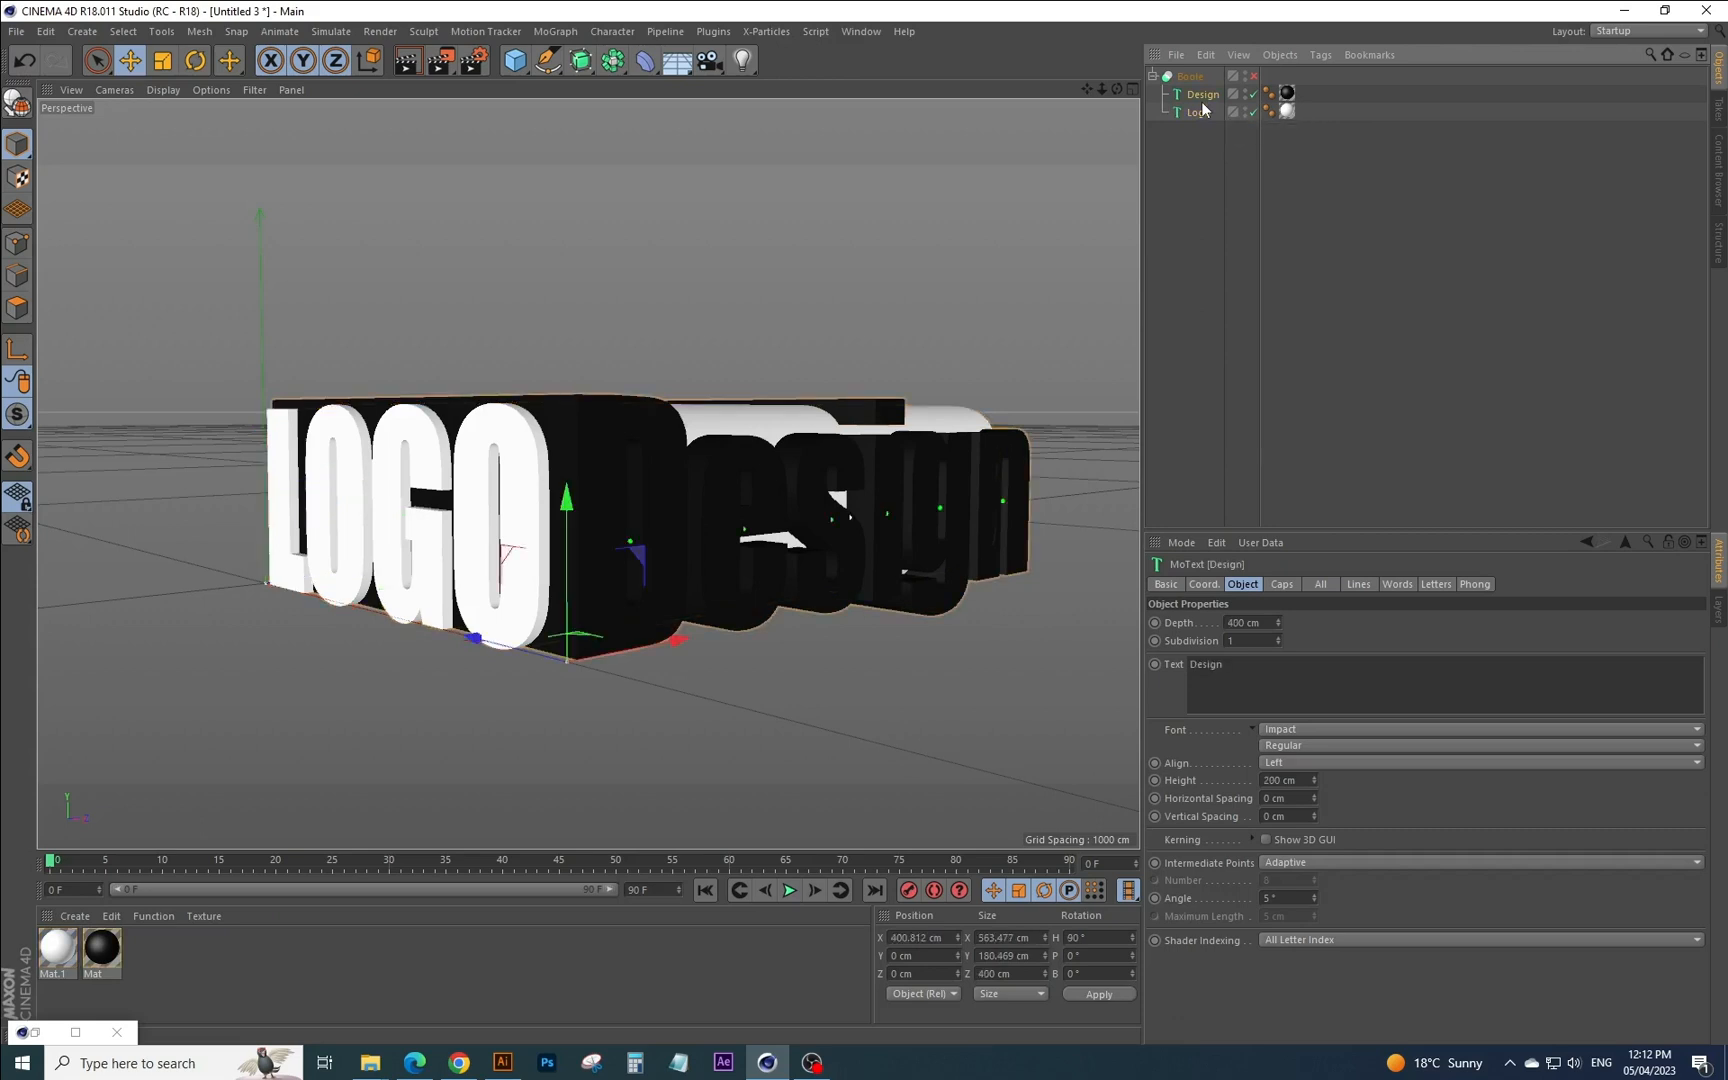
{"action": "left_click", "coordinate": [1131, 89]}
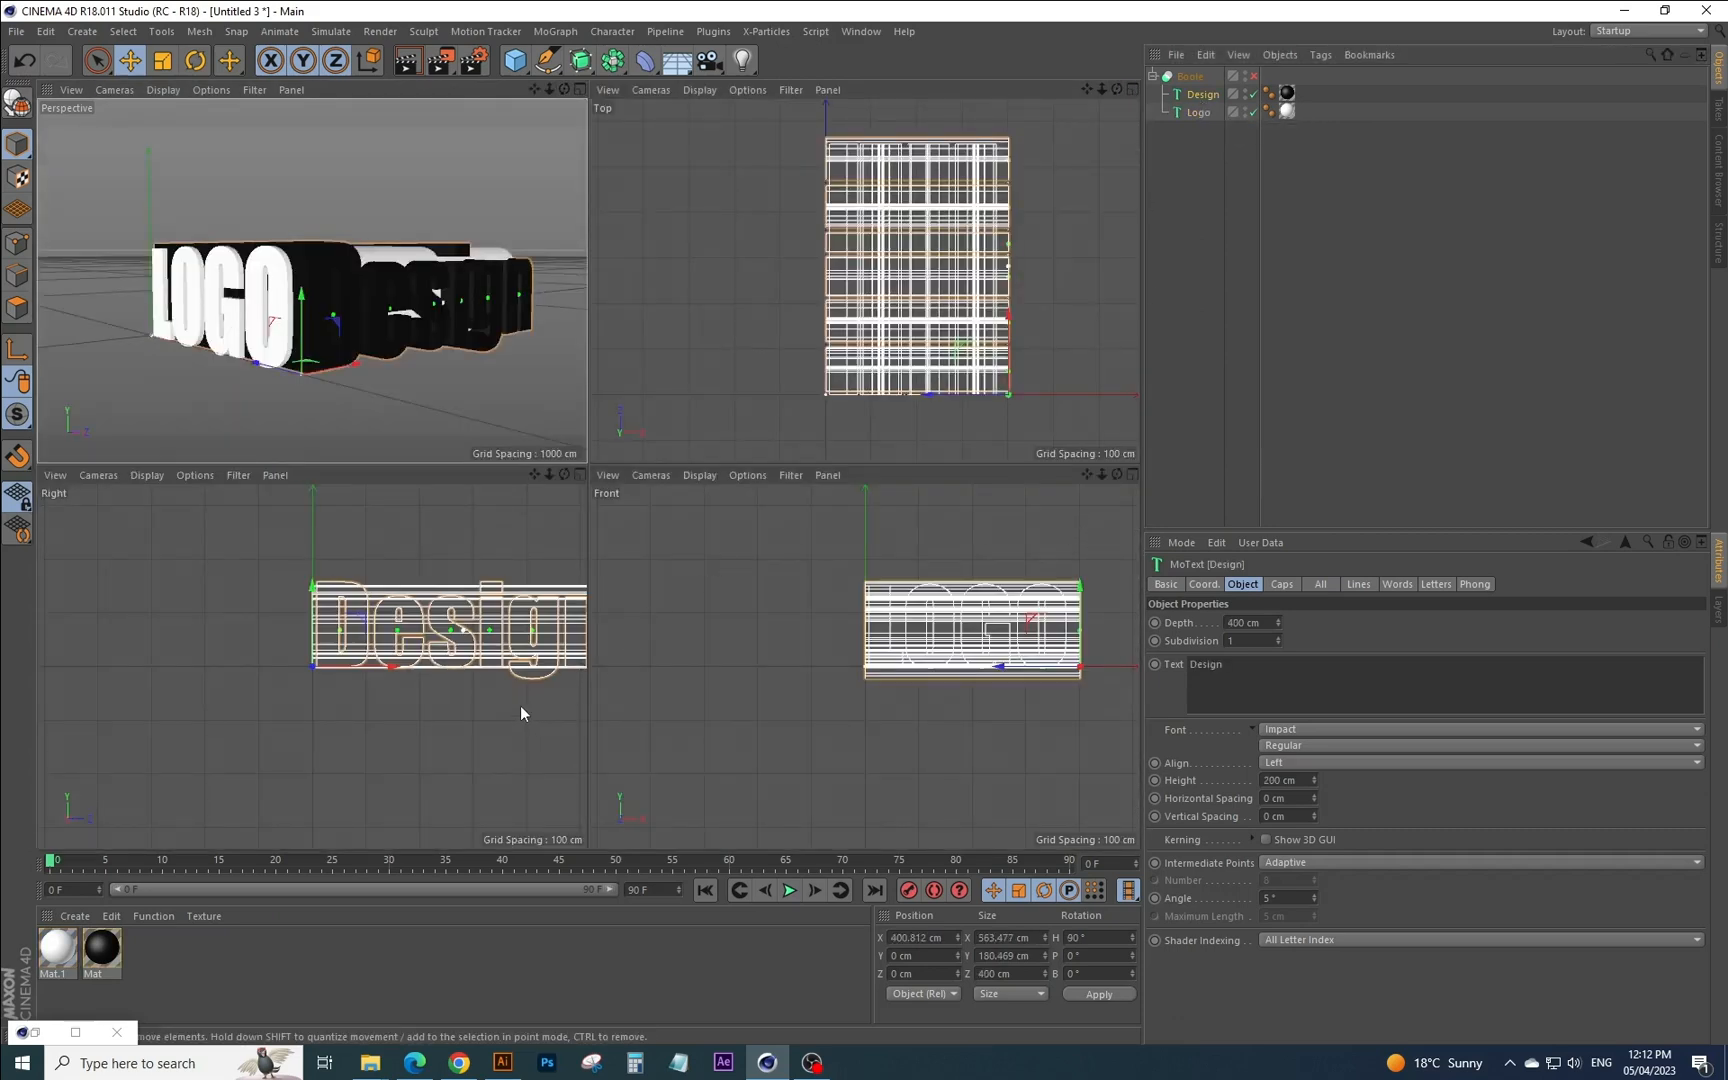
{"action": "left_click", "coordinate": [538, 683]}
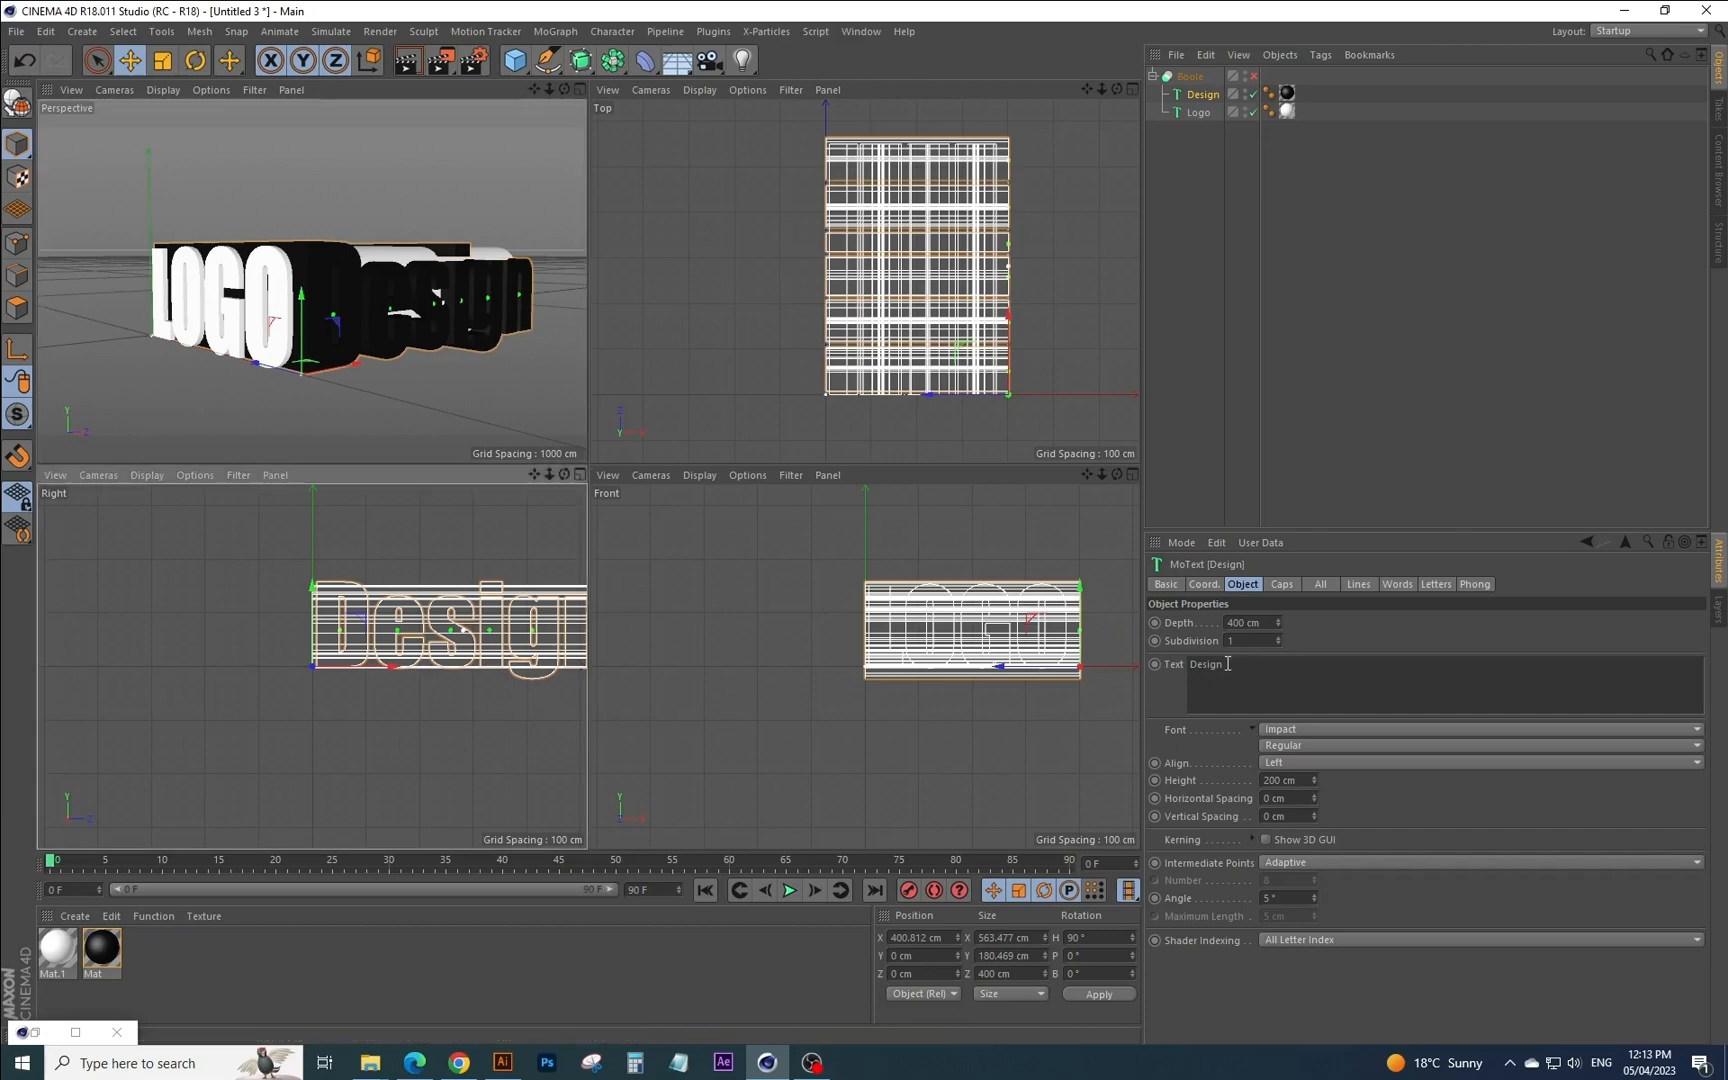
{"action": "left_click_drag", "start_coordinate": [1230, 663], "coordinate": [1200, 678]}
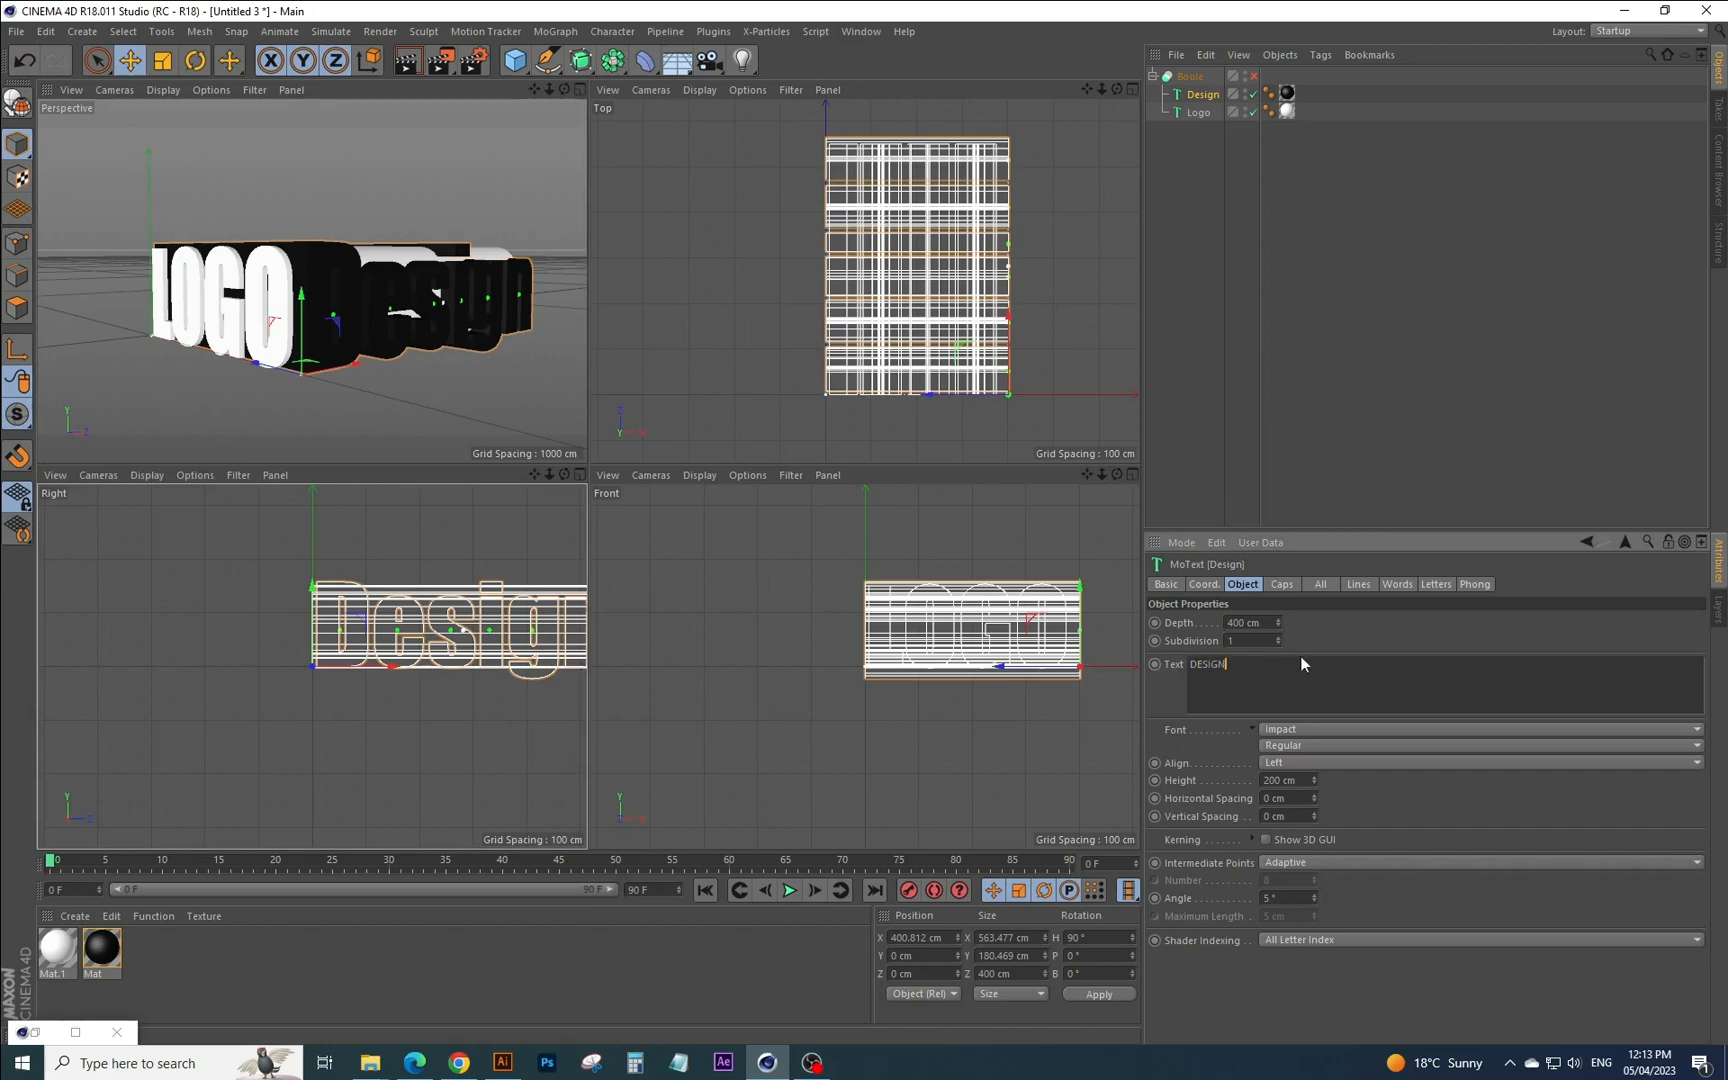
{"action": "type", "text": "ESIGN"}
{"action": "left_click", "coordinate": [1328, 636]}
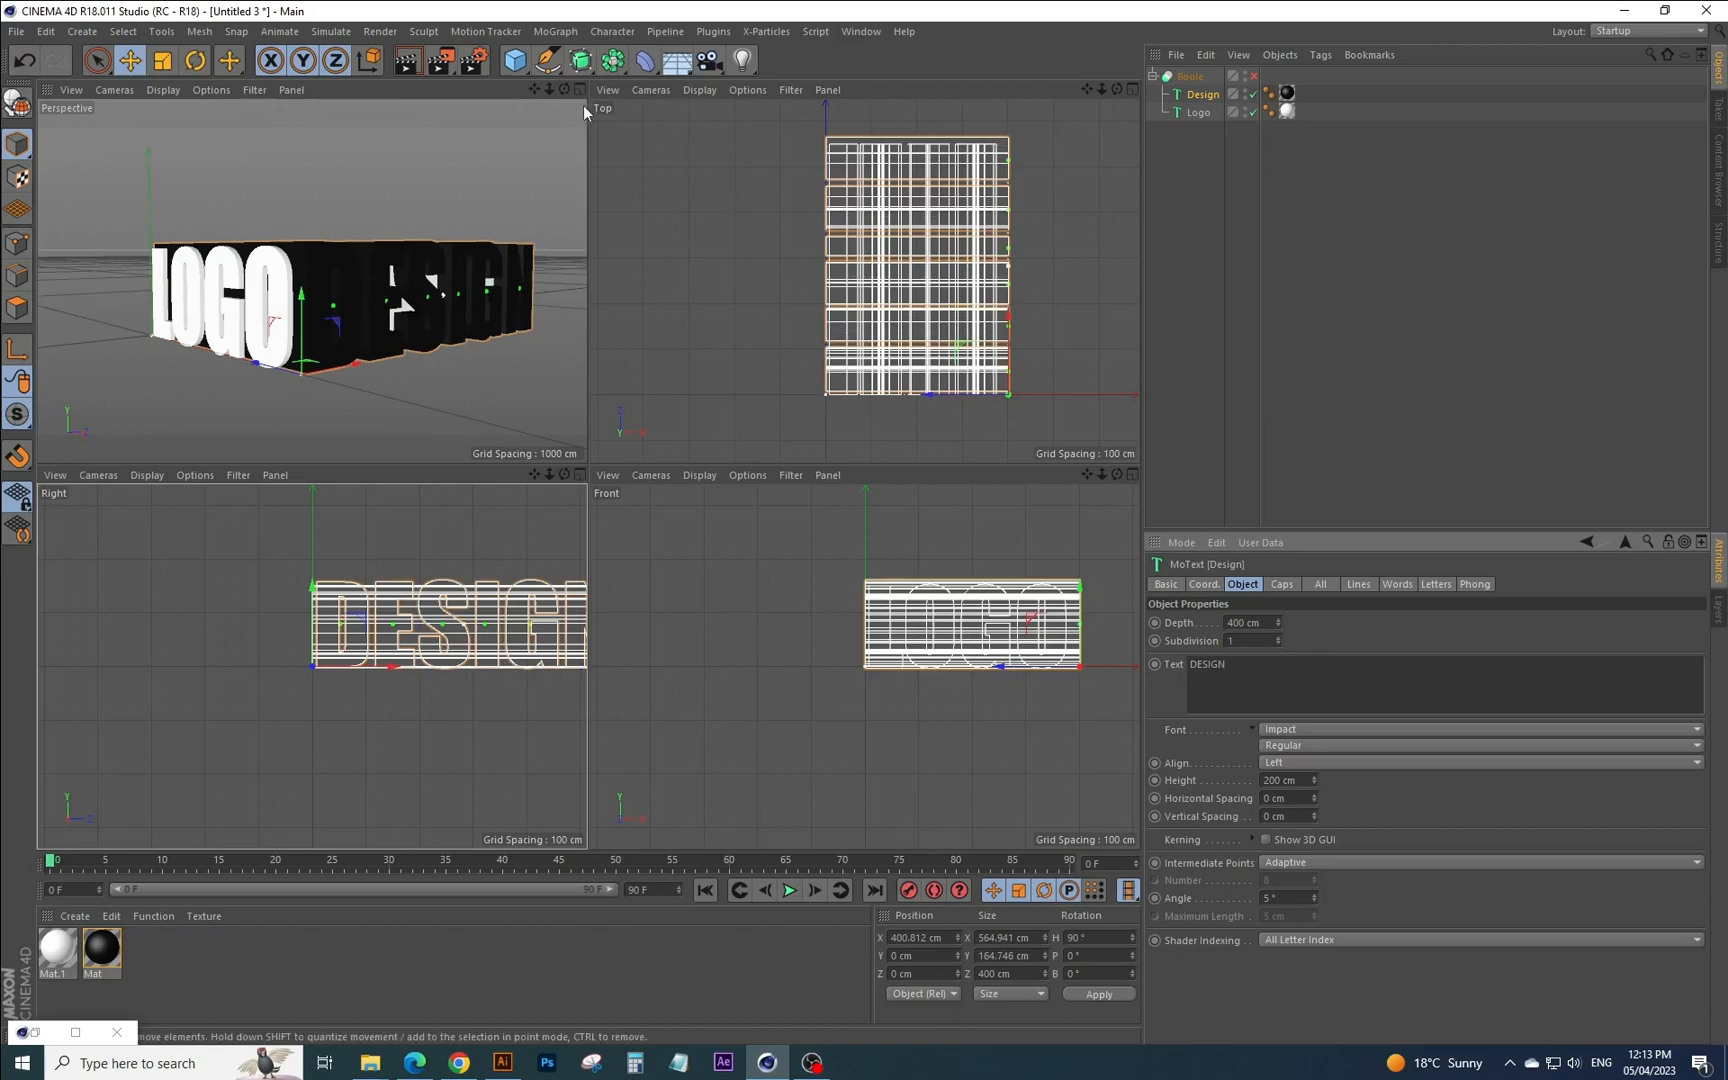
Re-enable the Boole and enlarge the Perspective view to check the intersected LOGO DESIGN text.
{"action": "left_click", "coordinate": [1253, 76]}
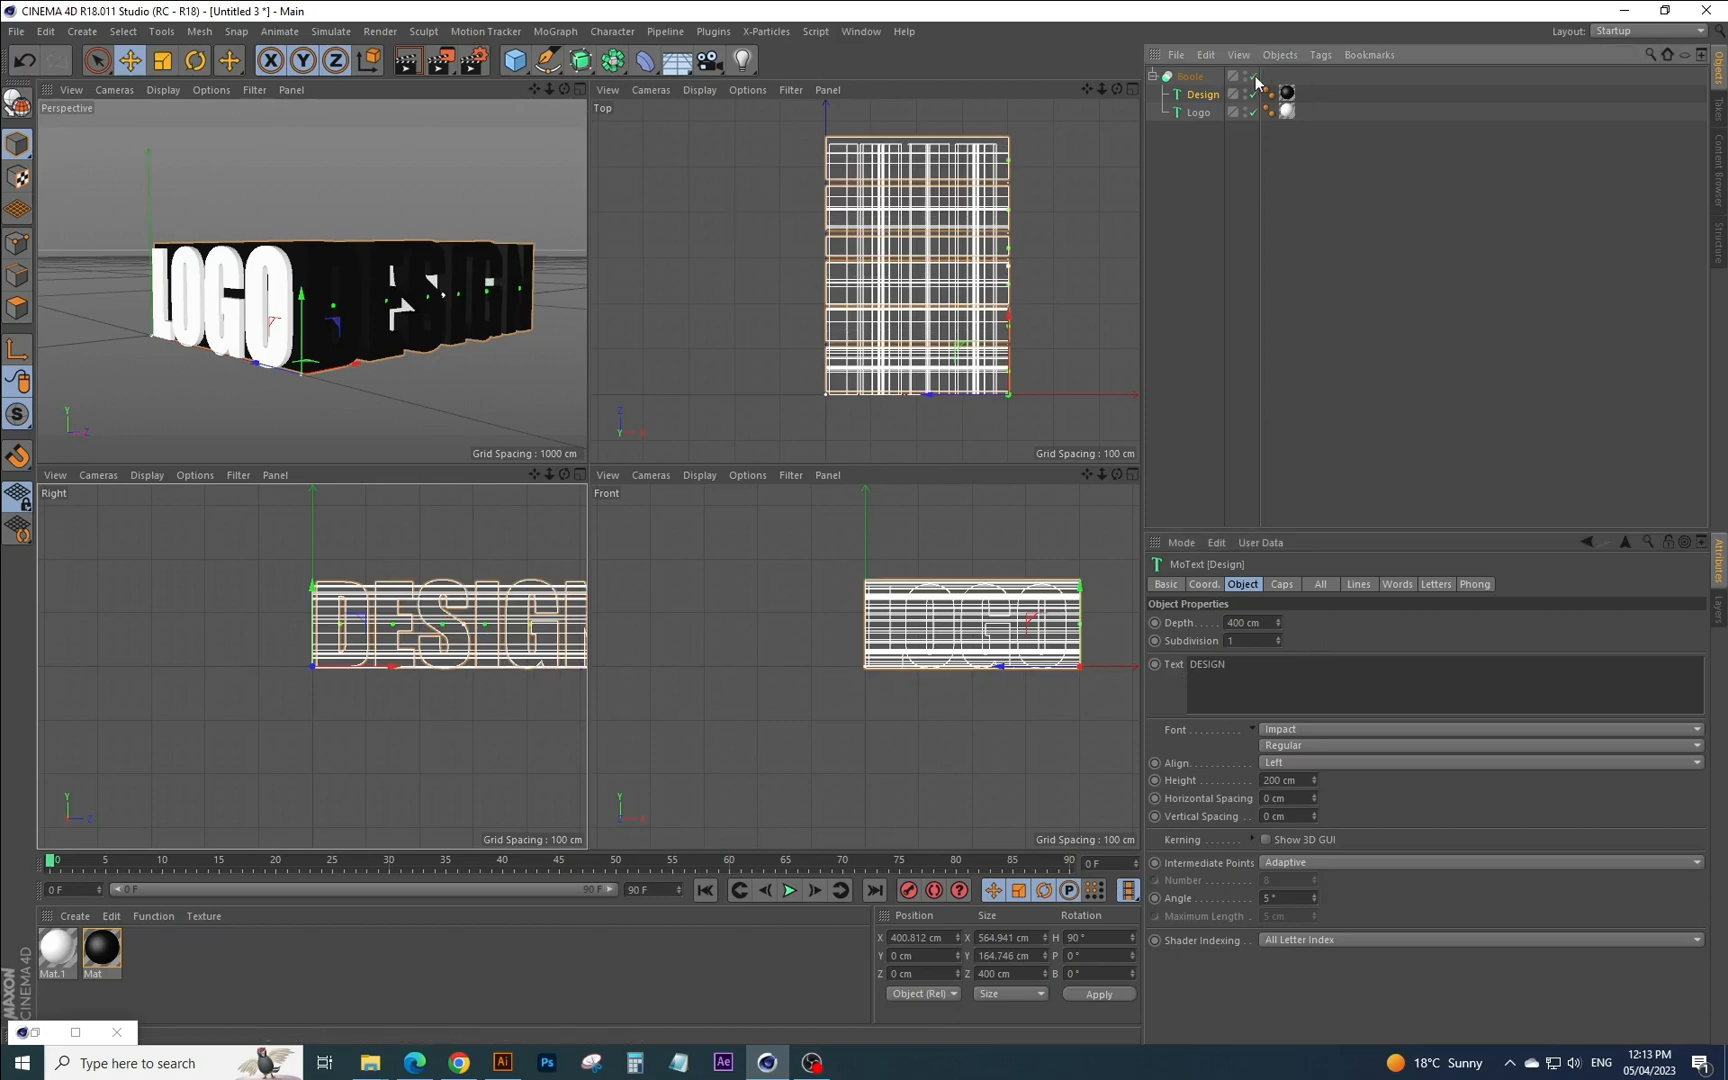
{"action": "left_click", "coordinate": [582, 90]}
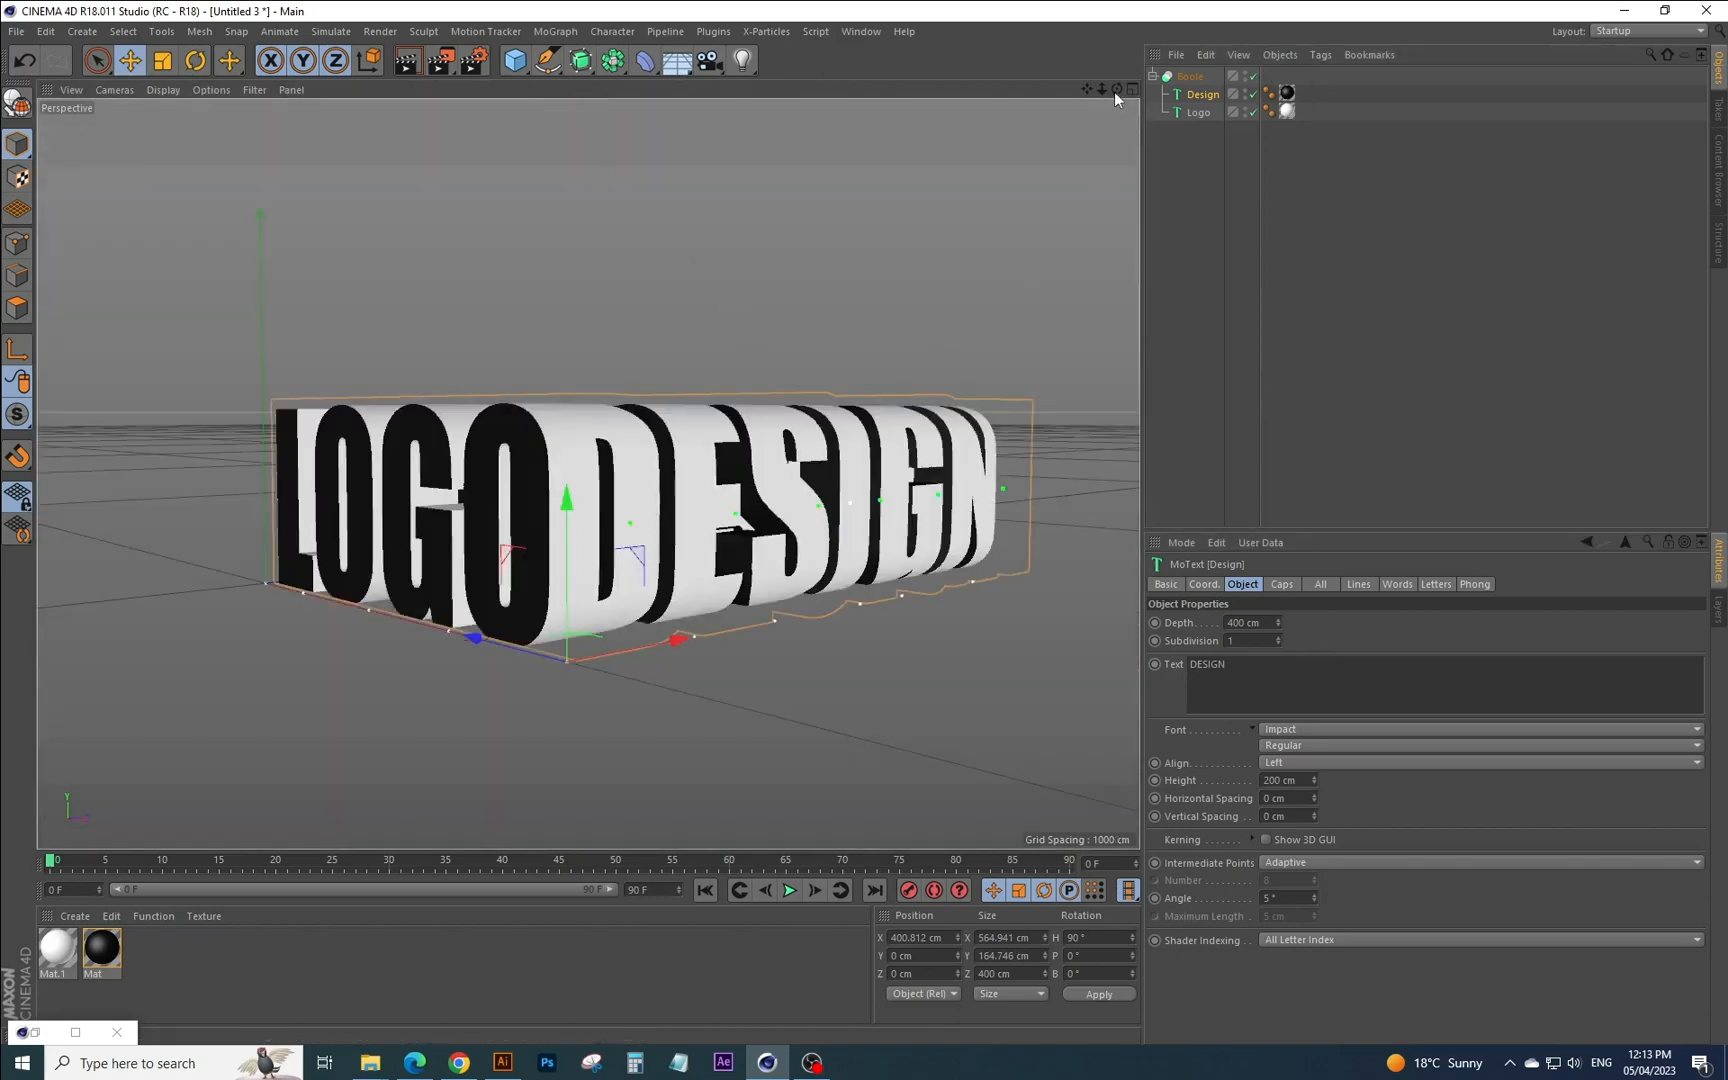
{"action": "left_click_drag", "start_coordinate": [1117, 89], "coordinate": [1000, 92]}
Try shifting the Logo text along Z to about 18 cm and render the Perspective view.
{"action": "left_click", "coordinate": [1200, 112]}
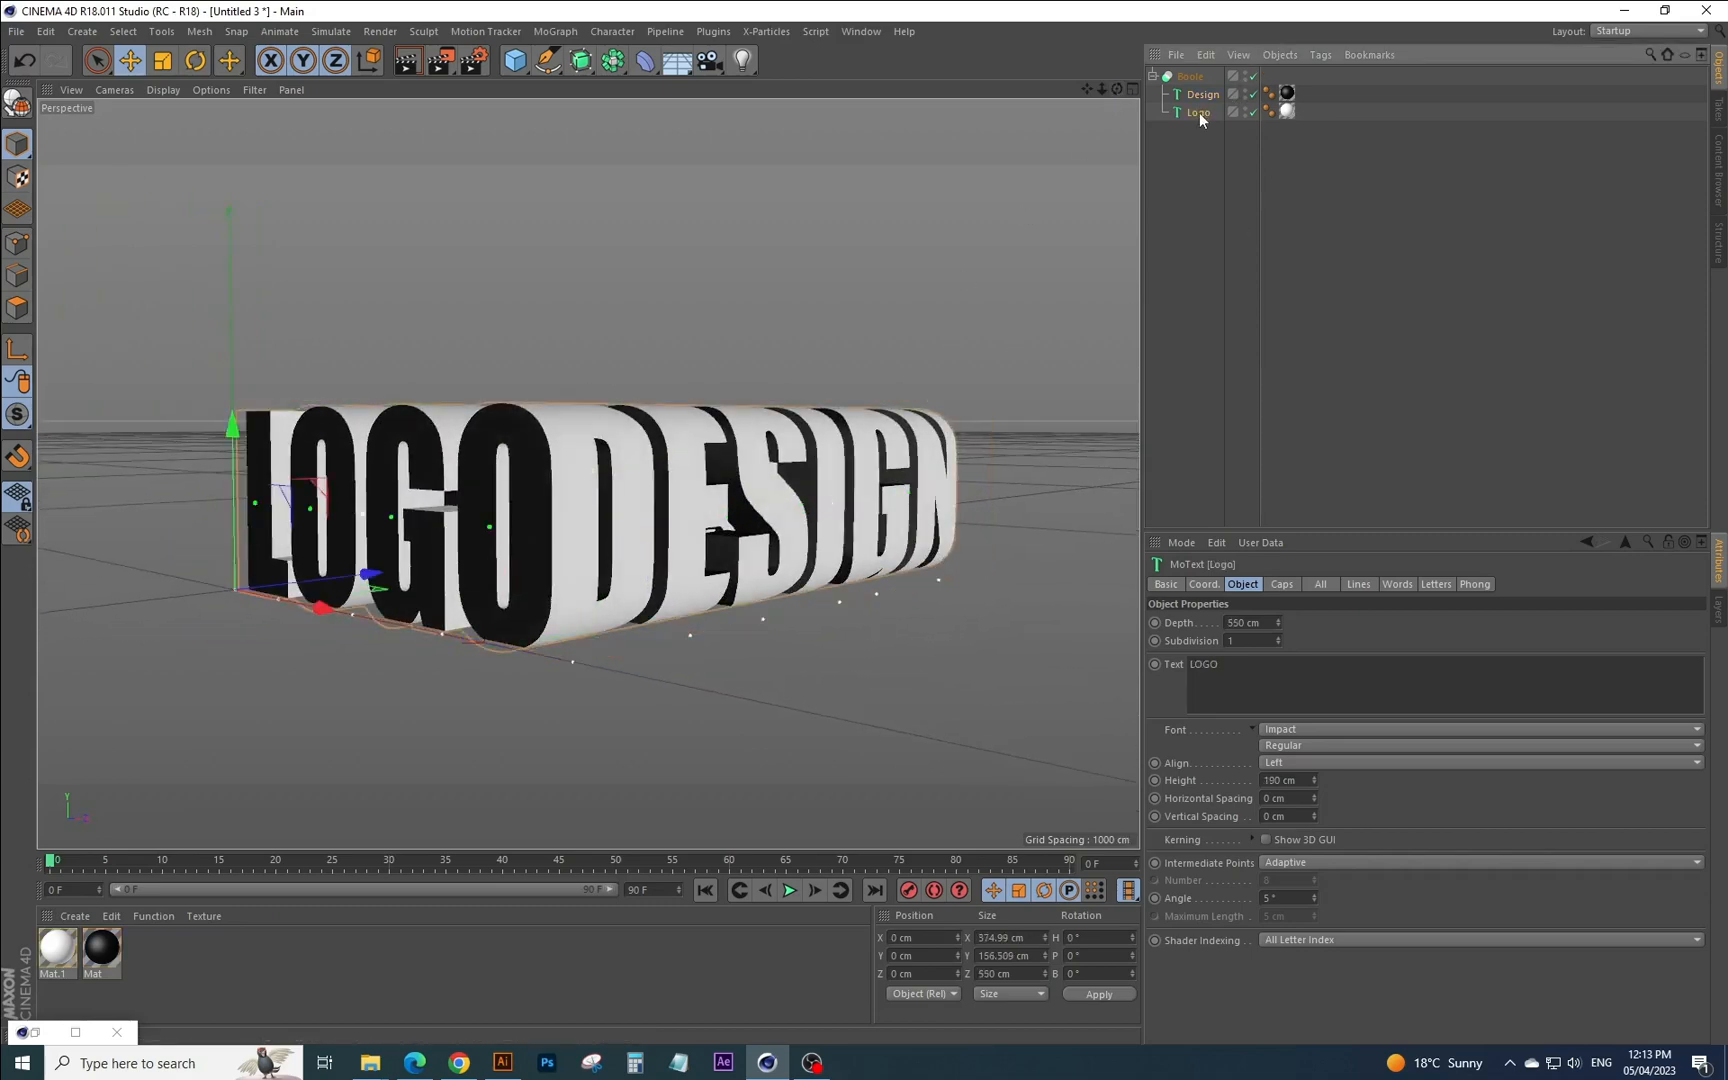
{"action": "left_click_drag", "start_coordinate": [365, 577], "coordinate": [346, 580]}
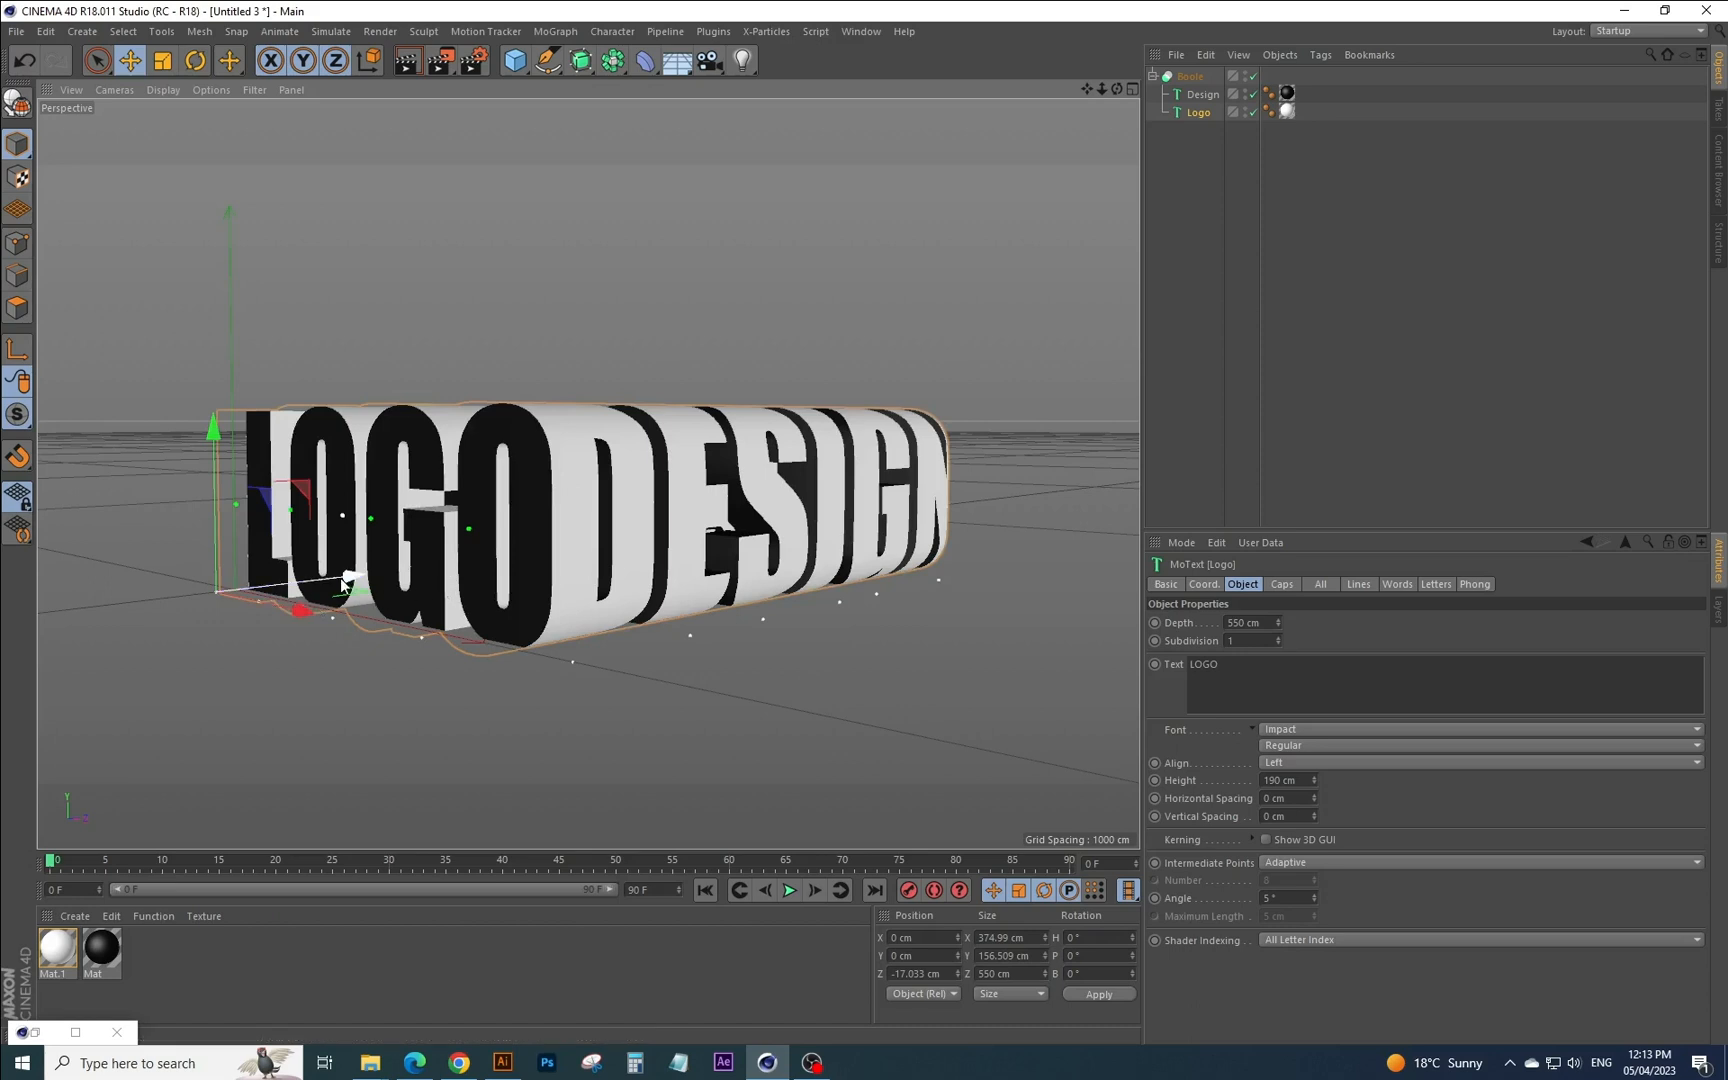
{"action": "left_click_drag", "start_coordinate": [345, 580], "coordinate": [377, 573]}
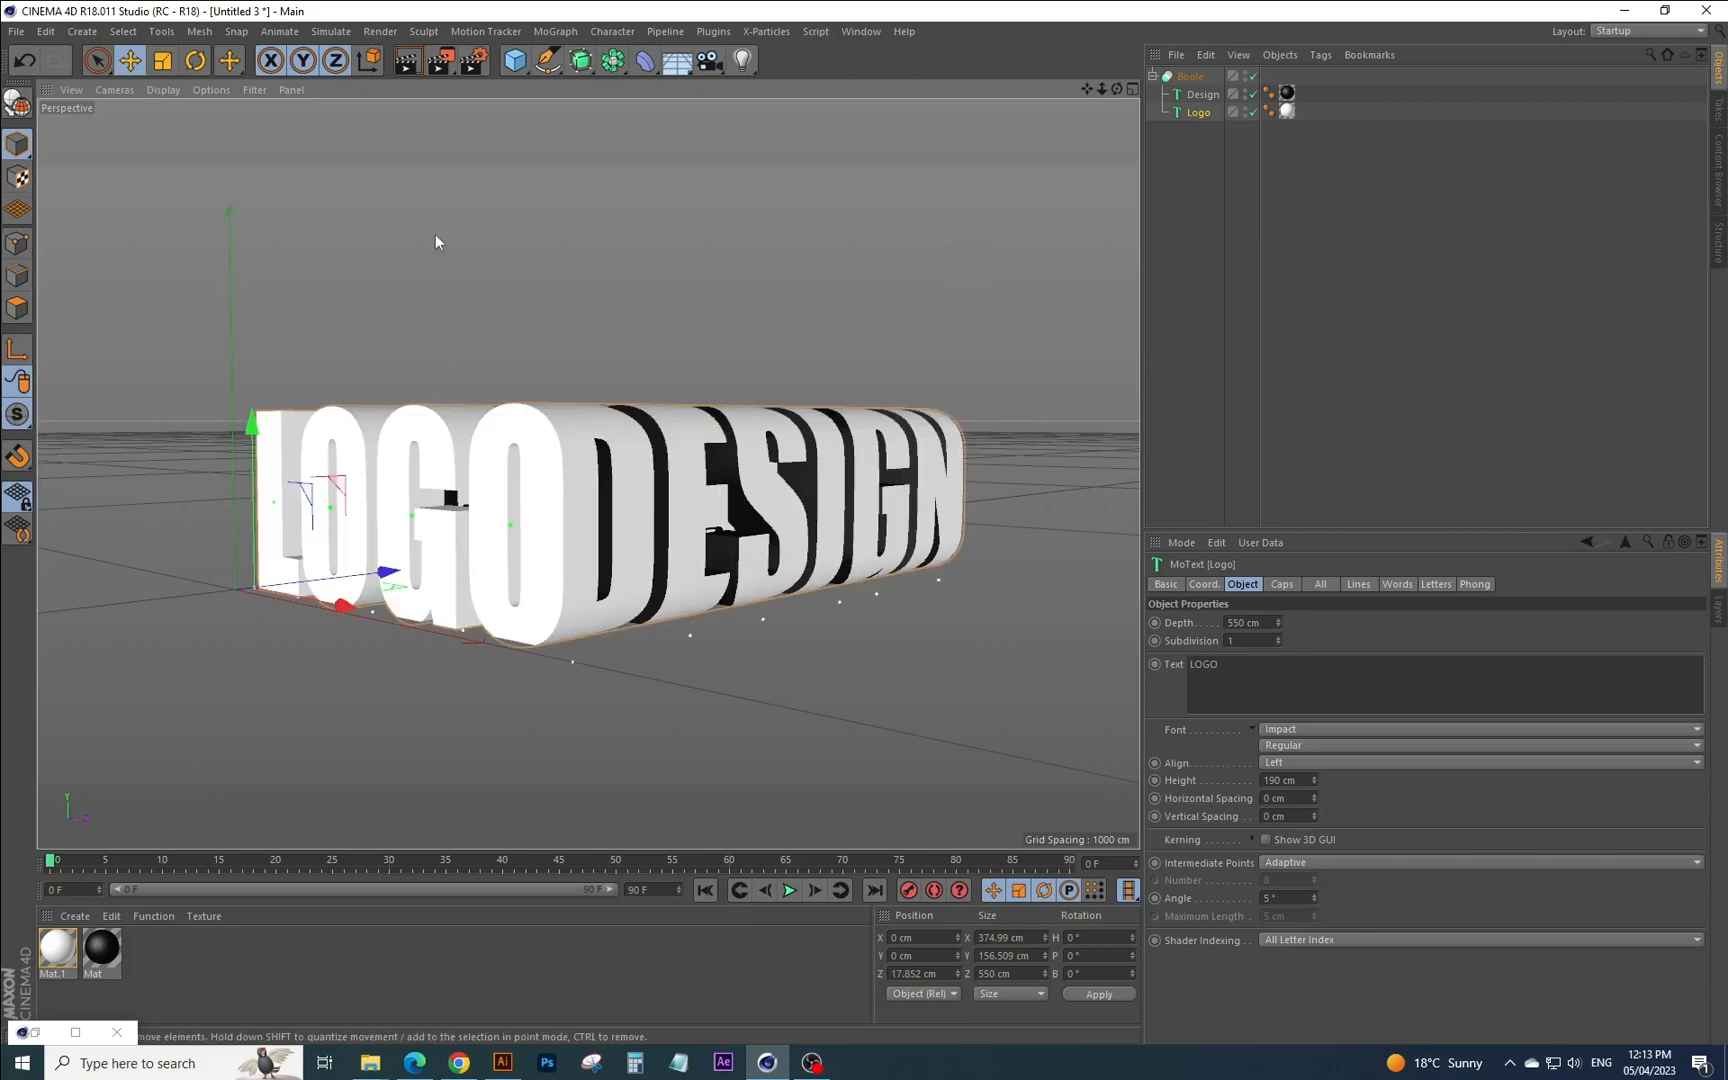
{"action": "left_click", "coordinate": [406, 60]}
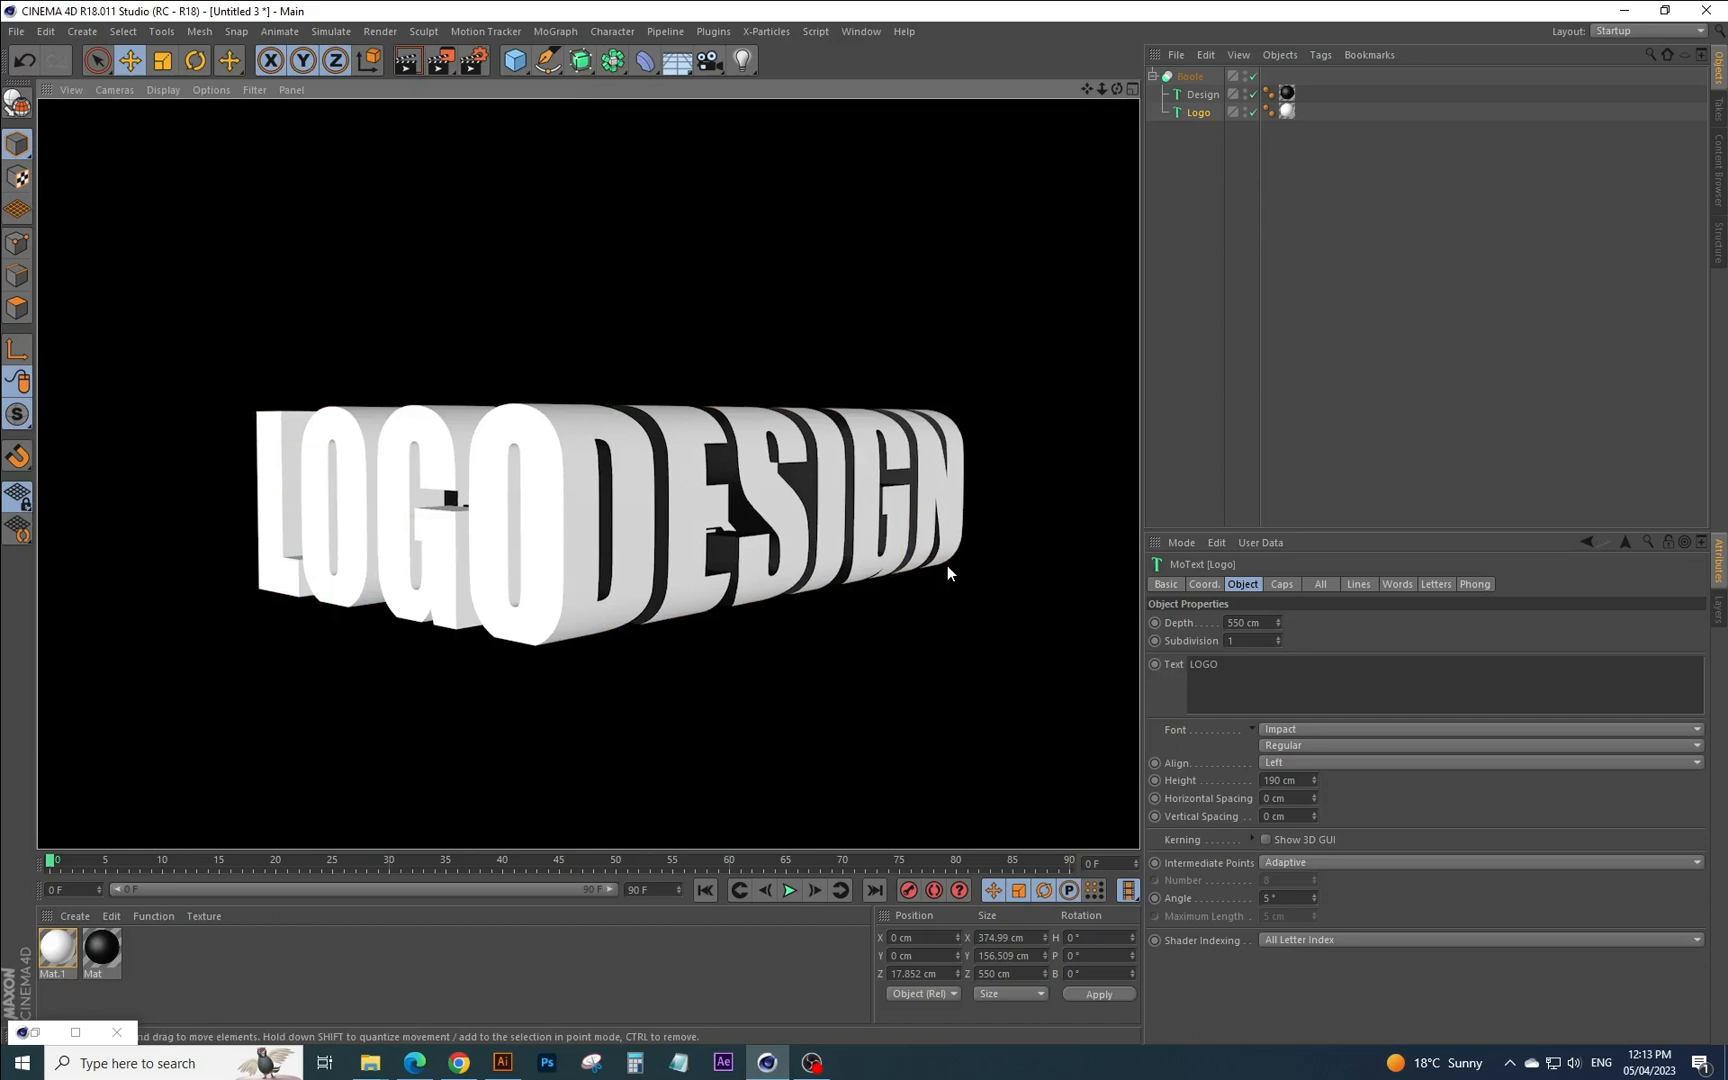
Move the Logo text along Z to about -3.6 cm and render the view again.
{"action": "left_click", "coordinate": [1198, 114]}
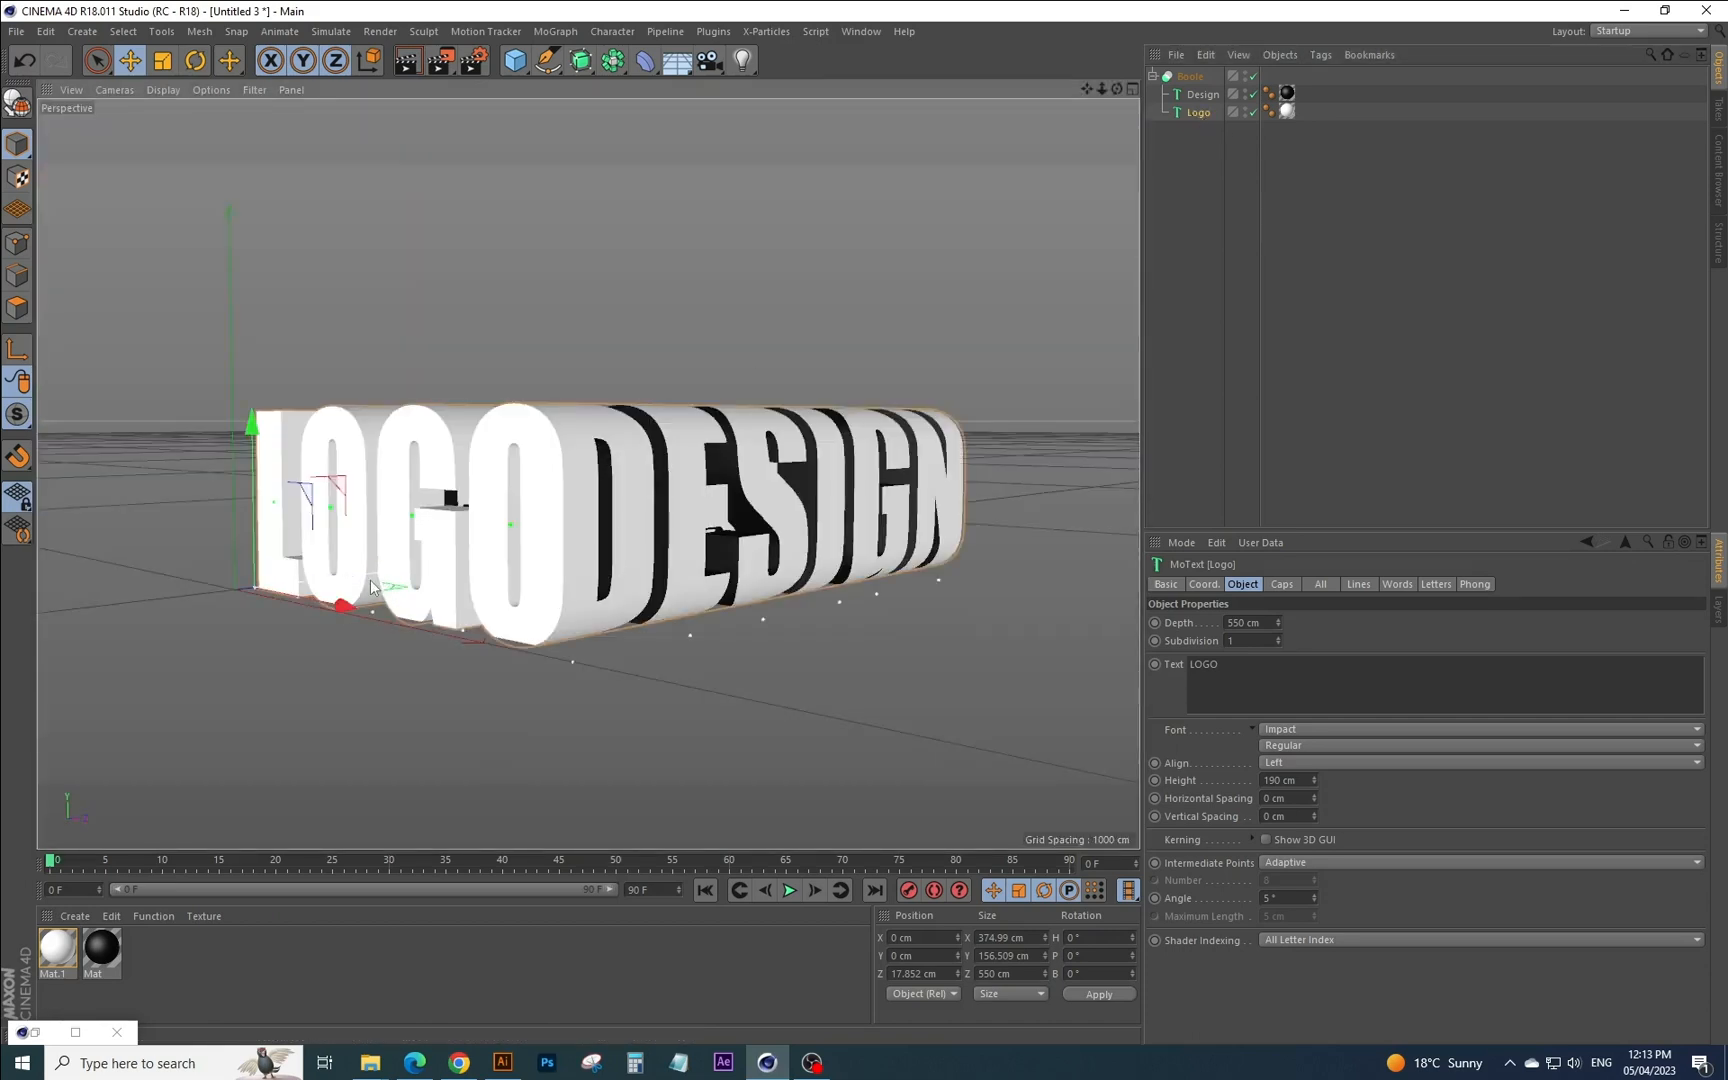
{"action": "left_click_drag", "start_coordinate": [370, 585], "coordinate": [359, 582]}
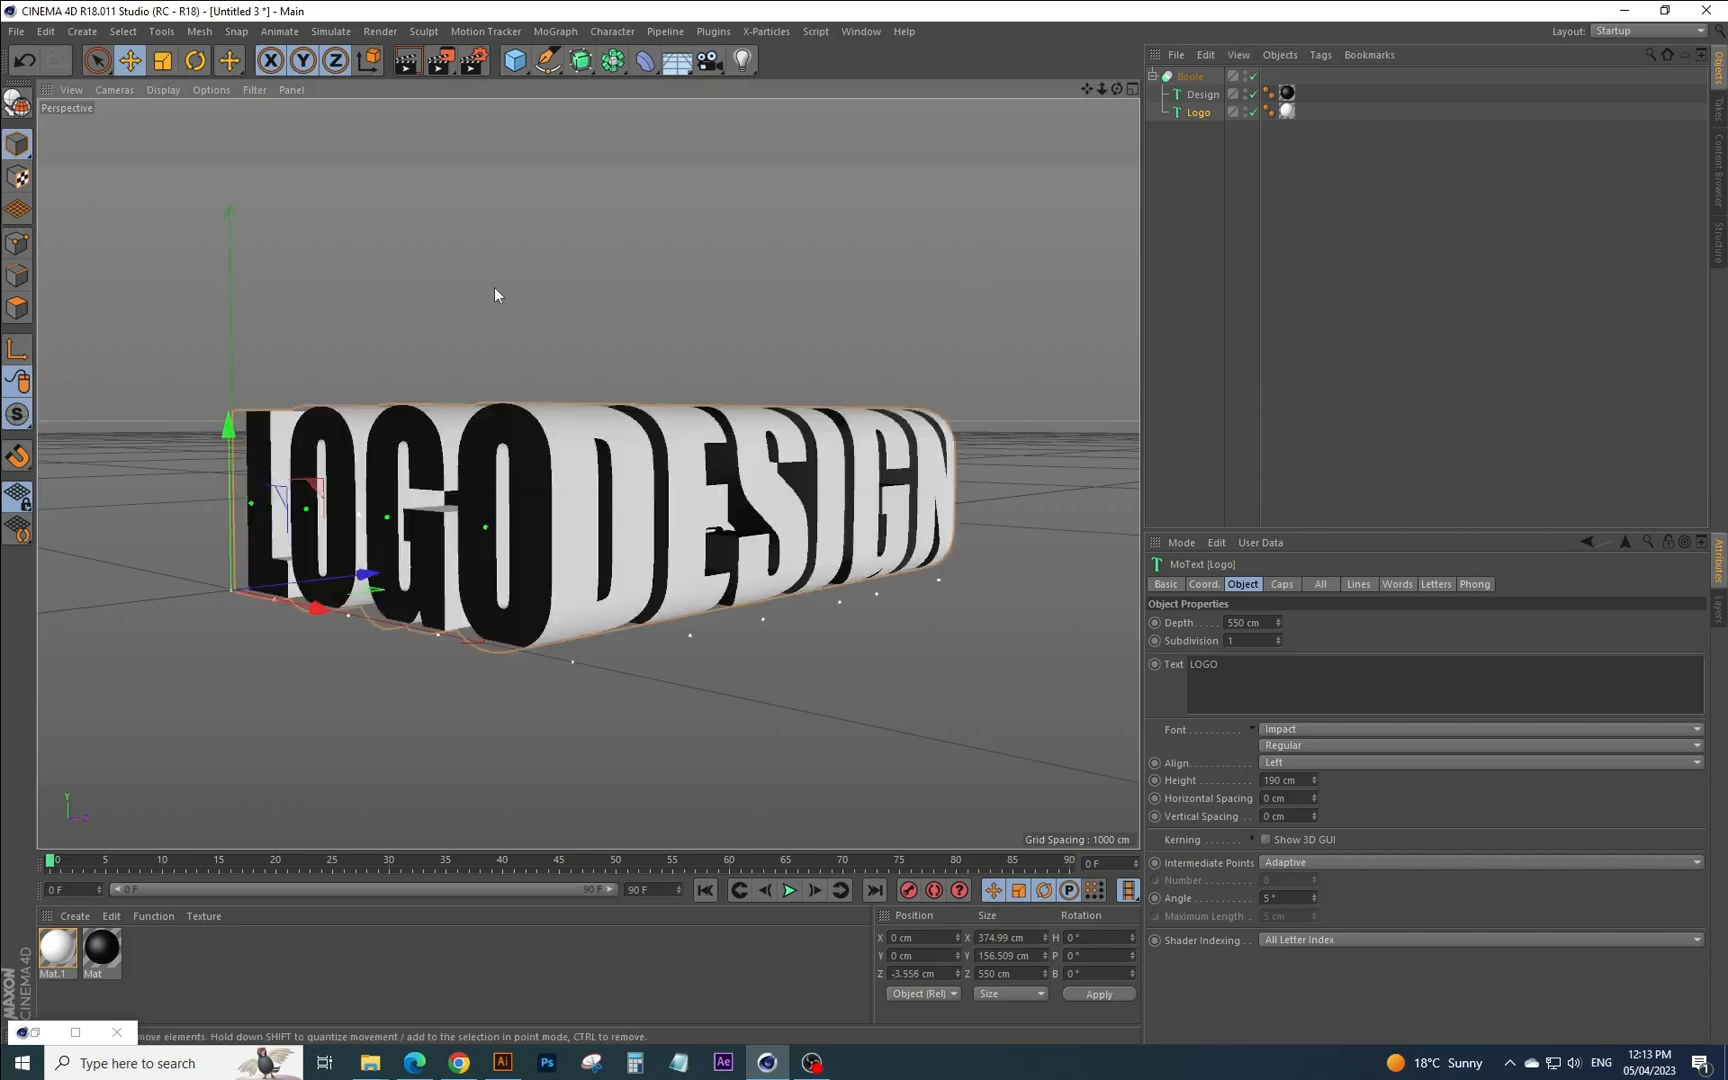
{"action": "left_click", "coordinate": [406, 63]}
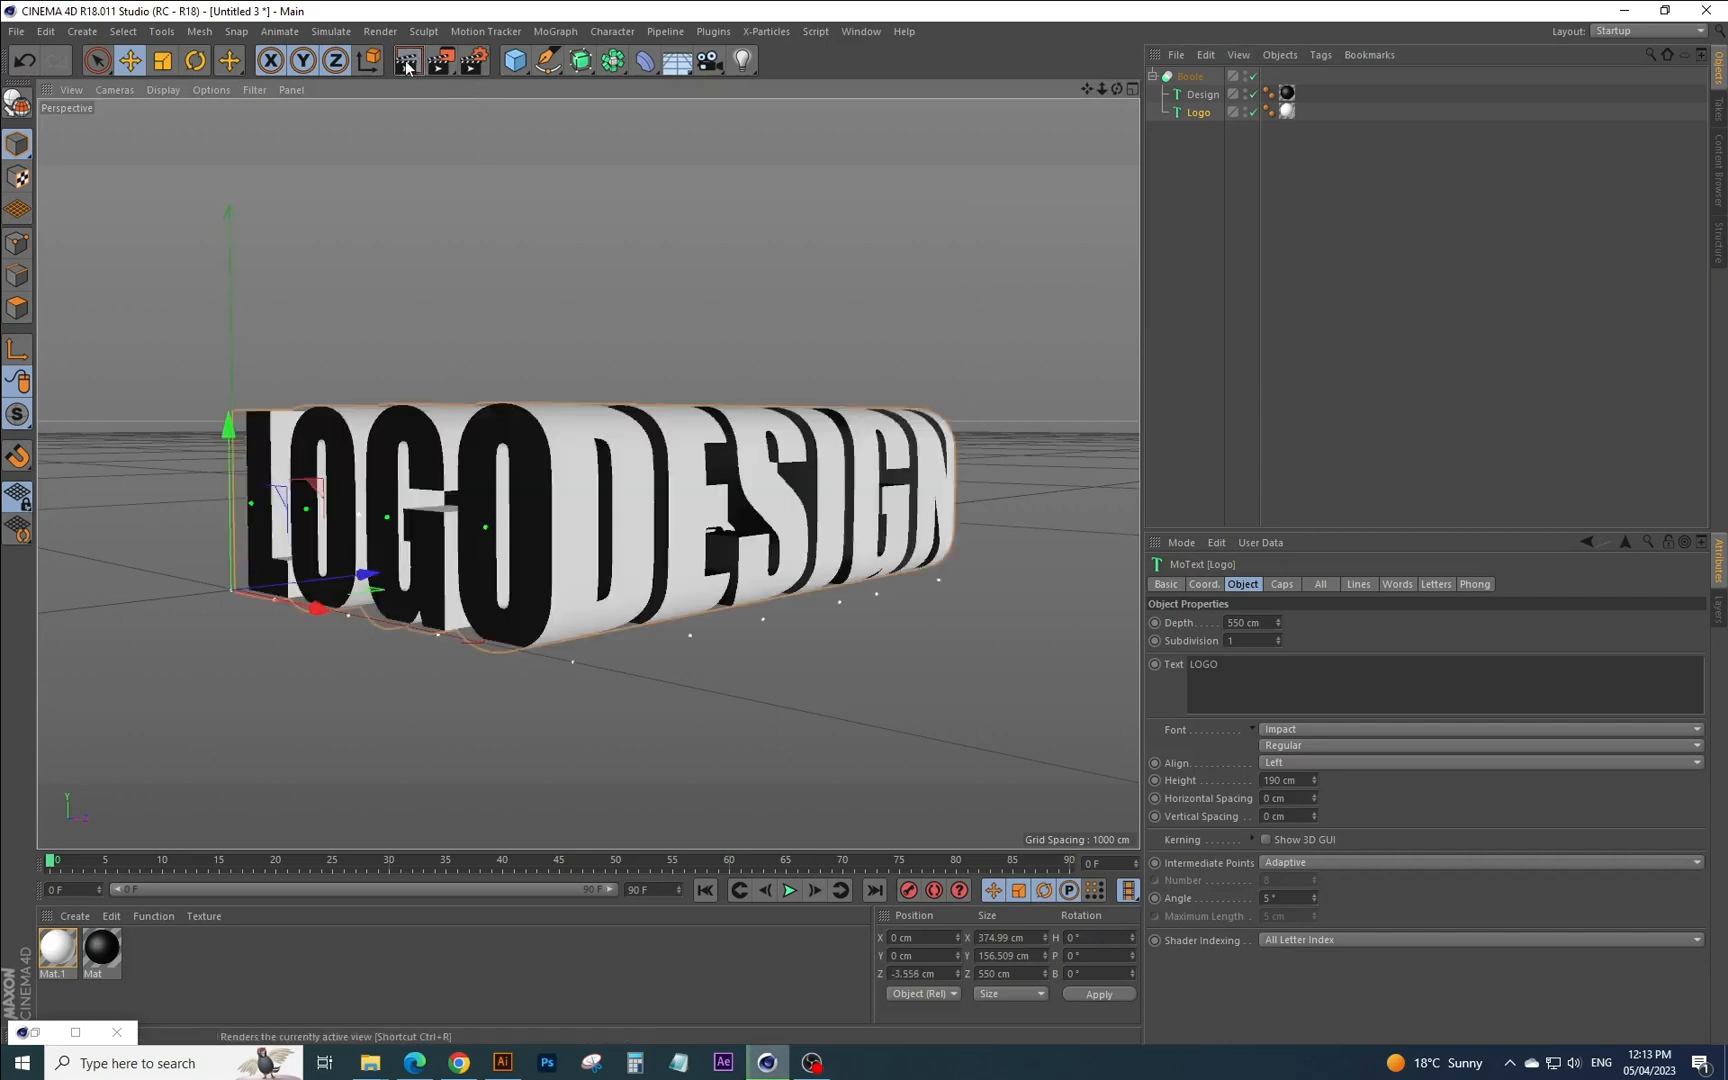
Turn off the Boole and switch to the open Logo Design.c4d project.
{"action": "left_click", "coordinate": [1254, 77]}
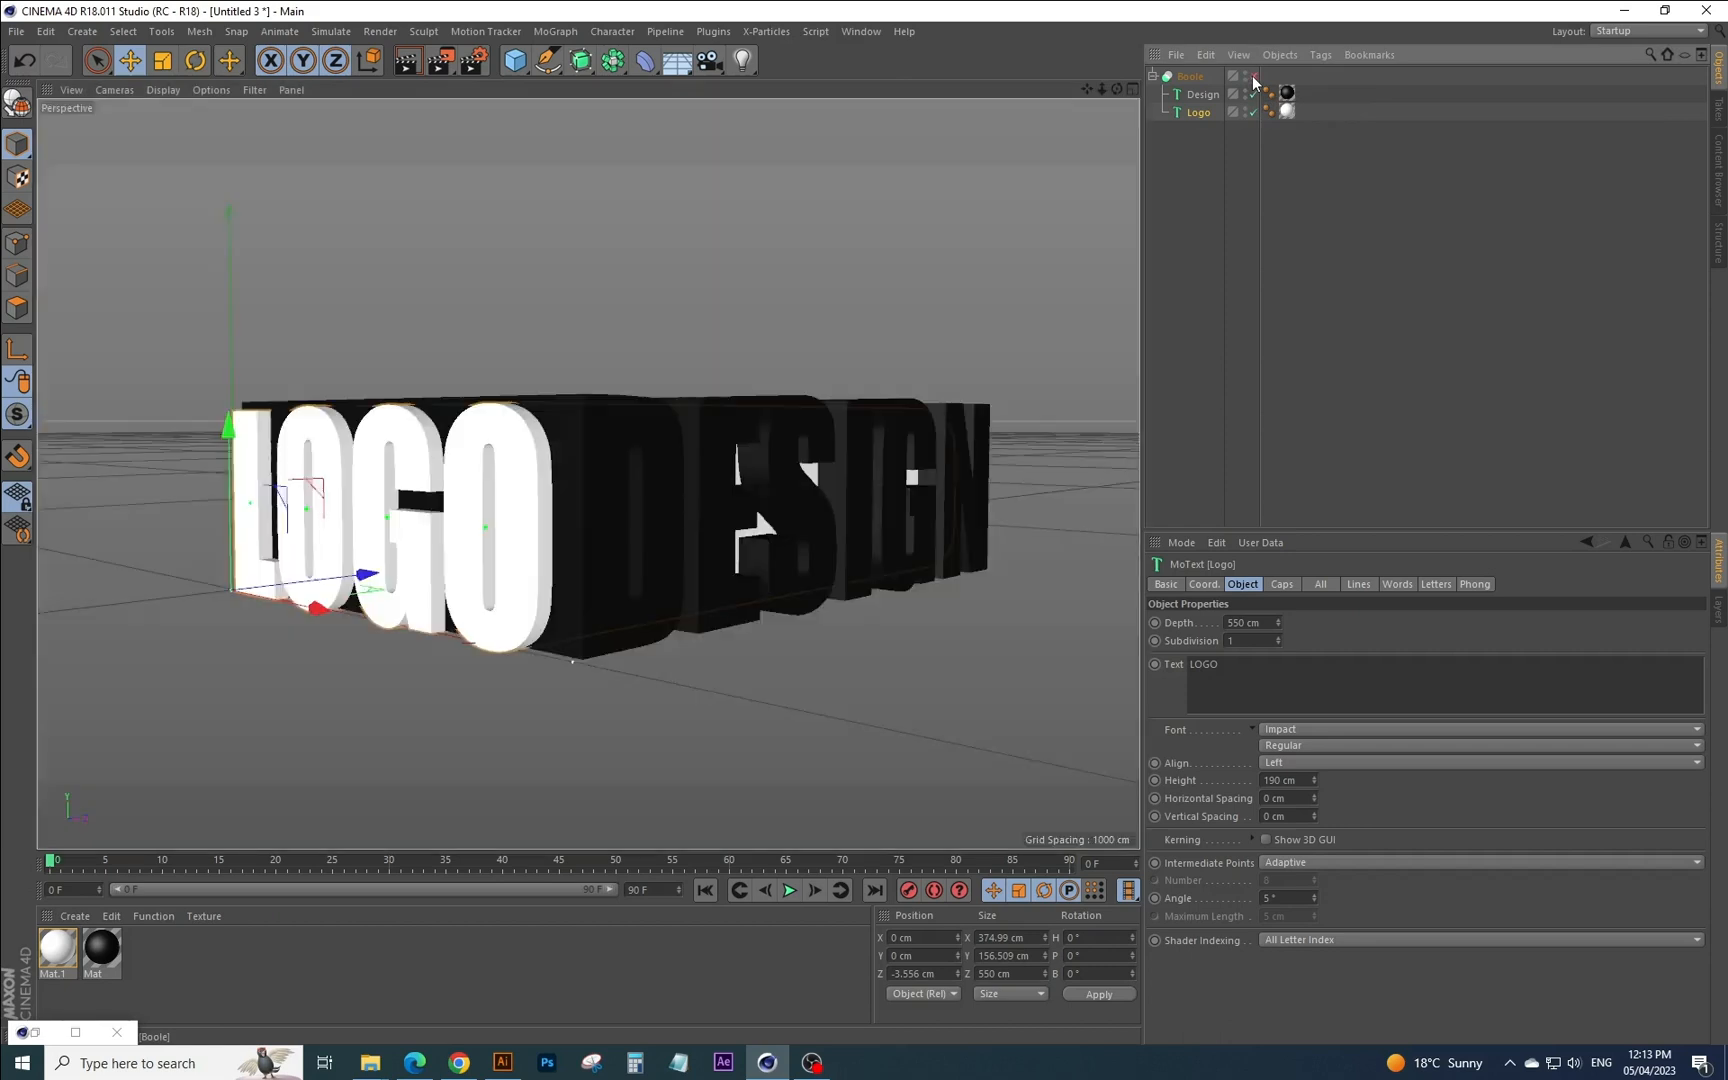
{"action": "left_click", "coordinate": [860, 31]}
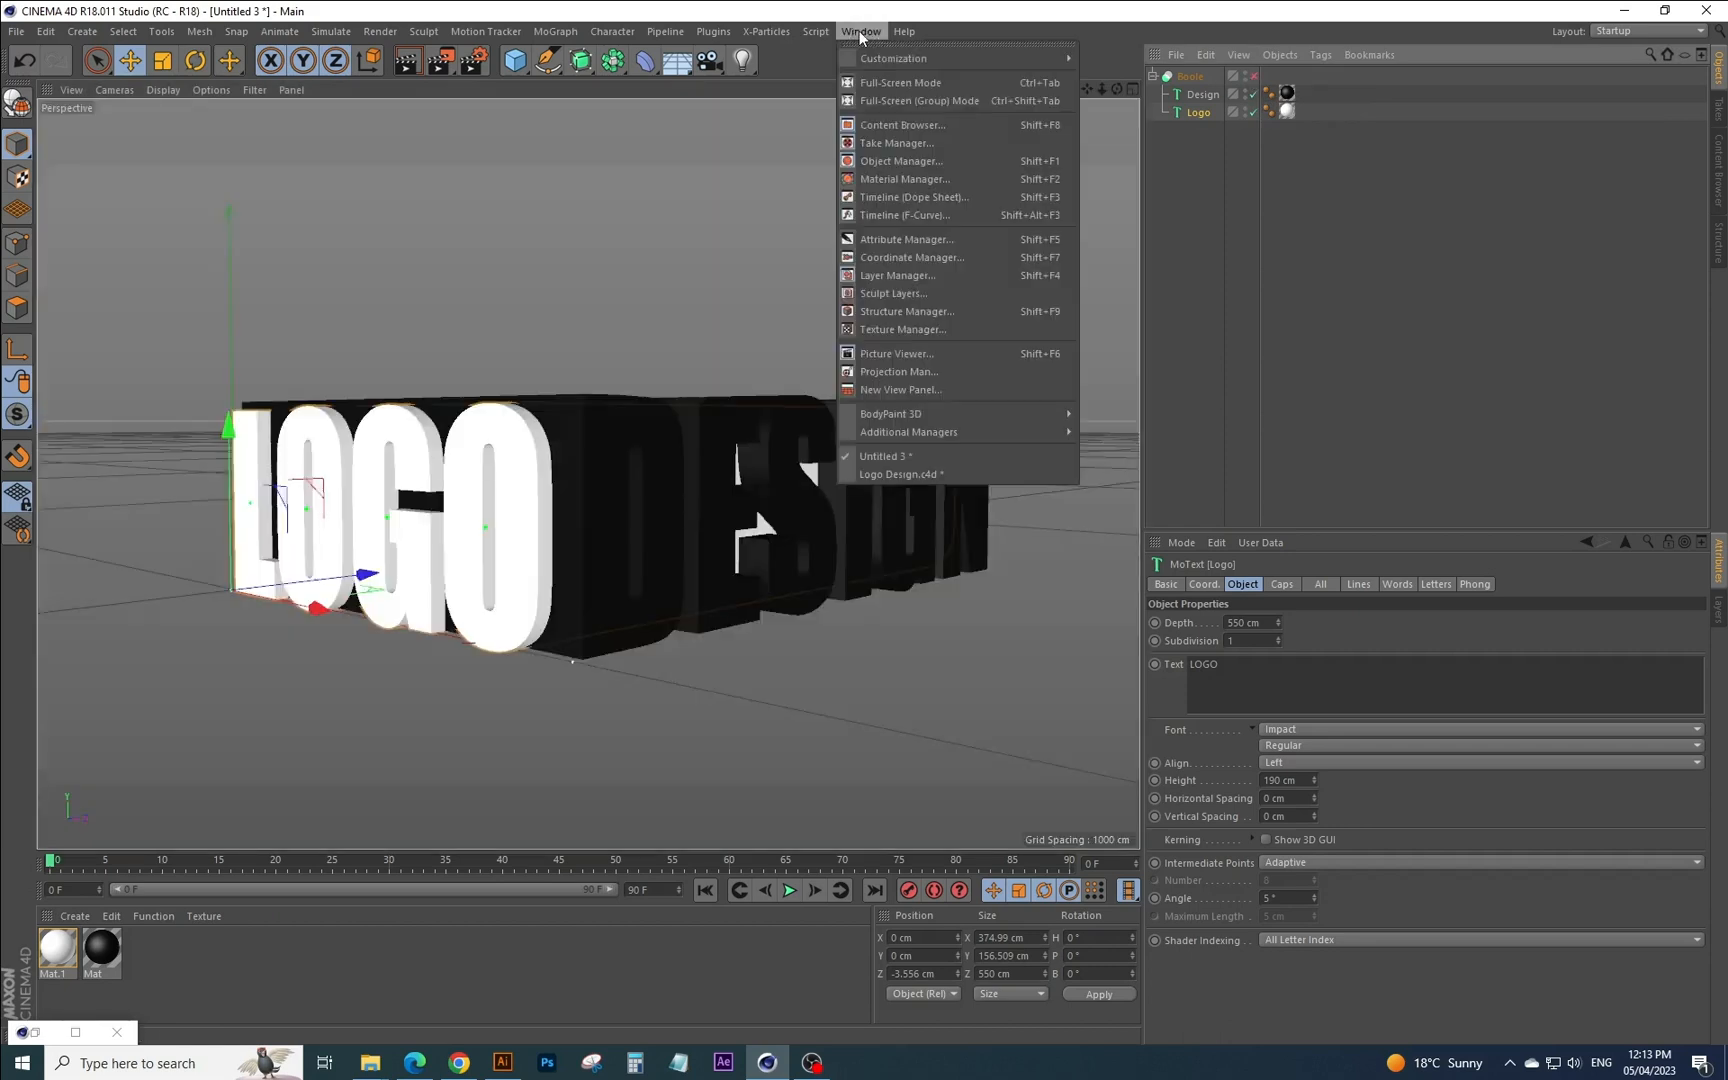
{"action": "left_click", "coordinate": [880, 476]}
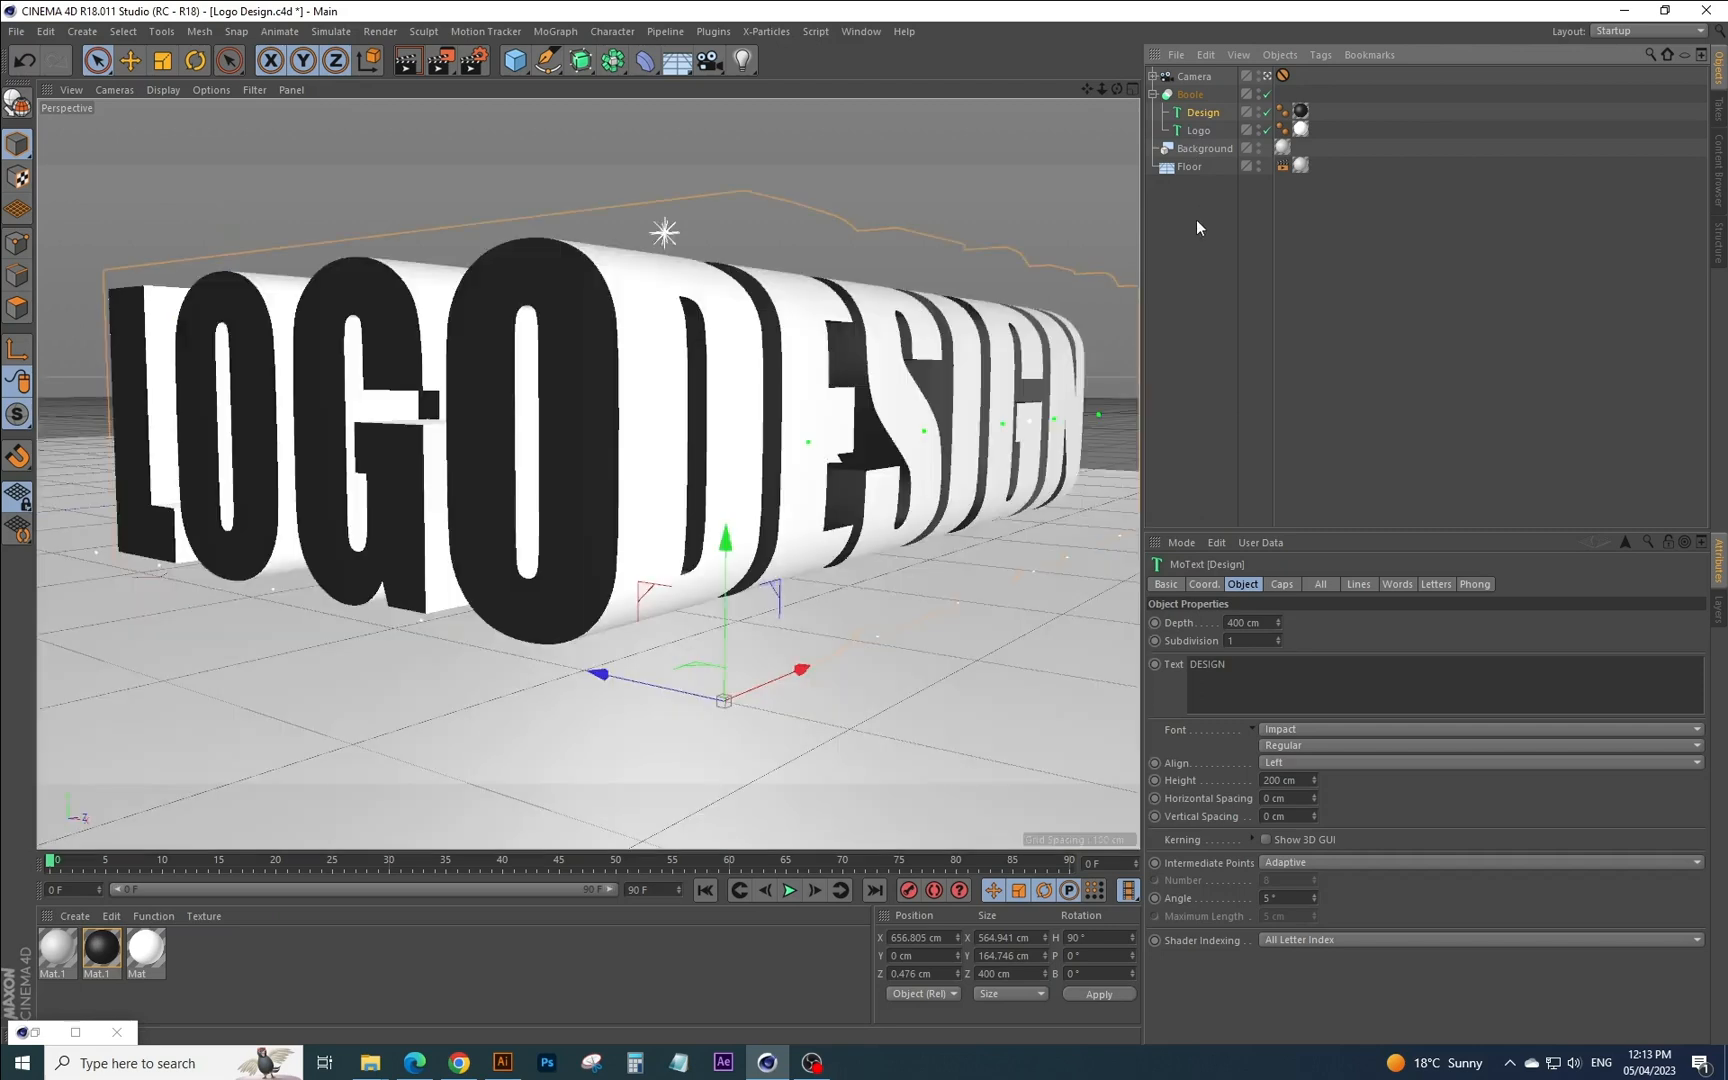
Select the Boole object and review the Ambient Occlusion effect in the render settings.
{"action": "left_click", "coordinate": [1190, 94]}
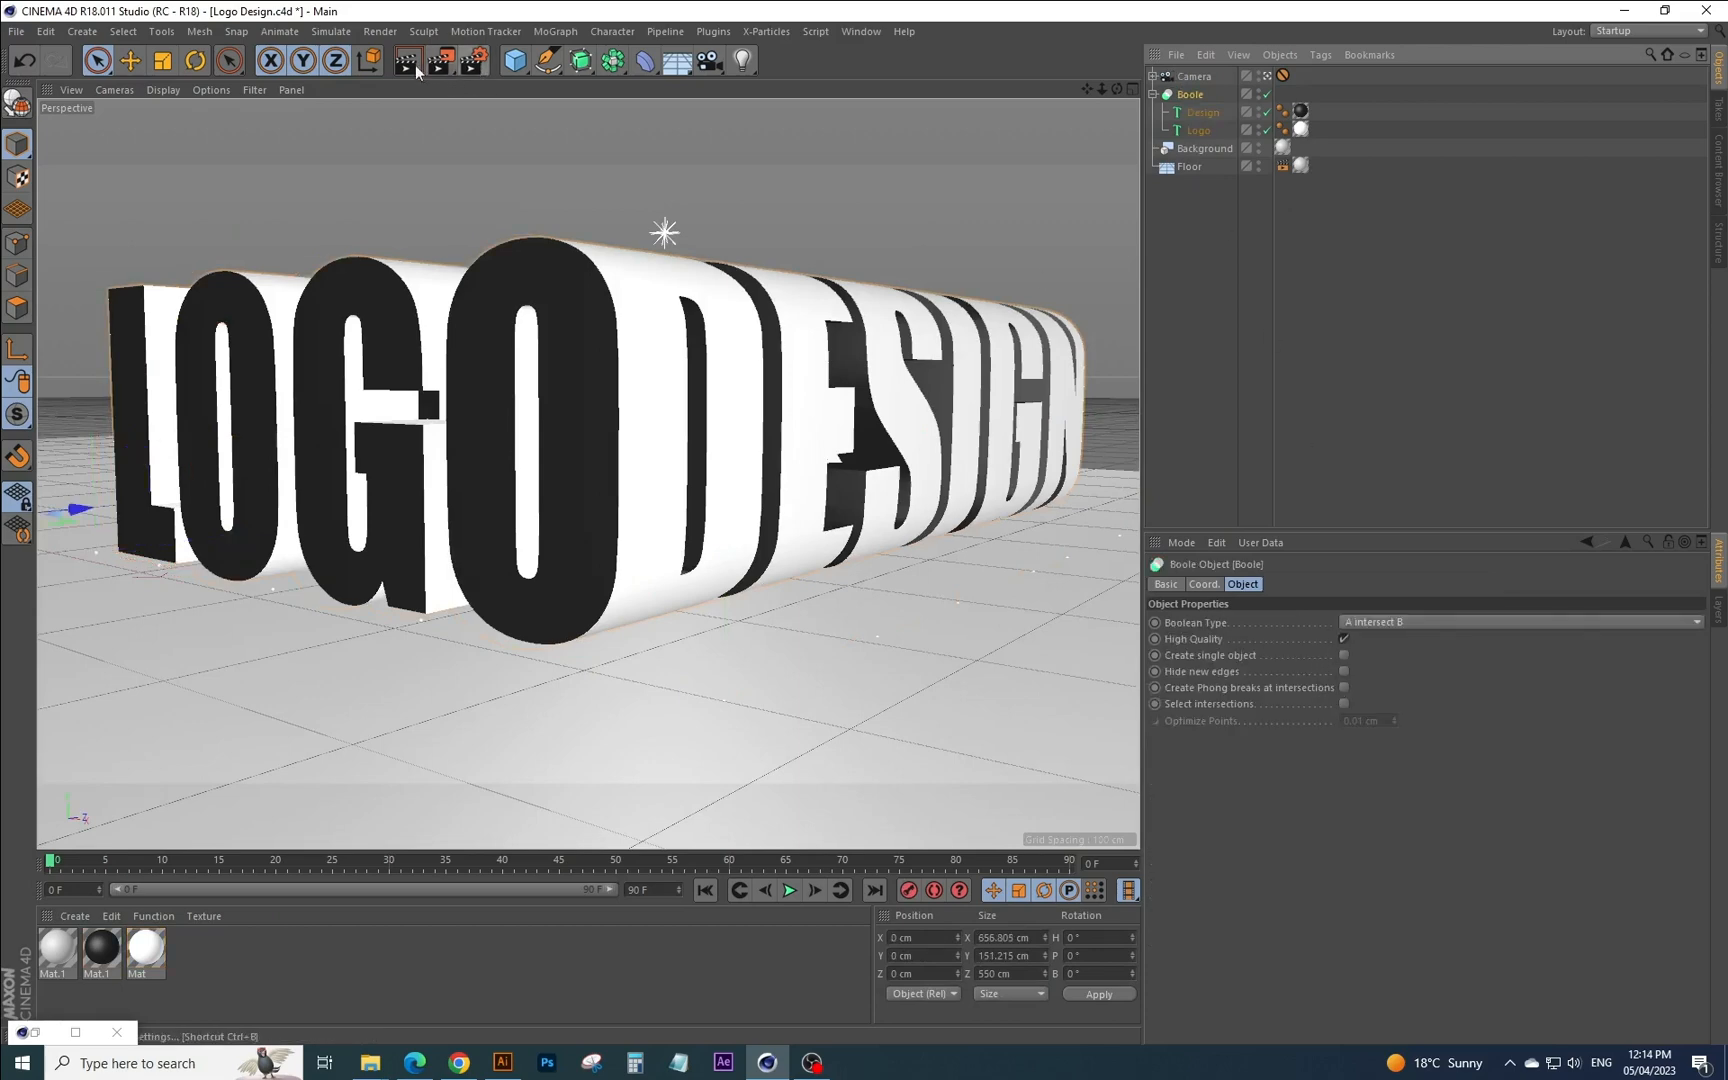
{"action": "left_click", "coordinate": [468, 62]}
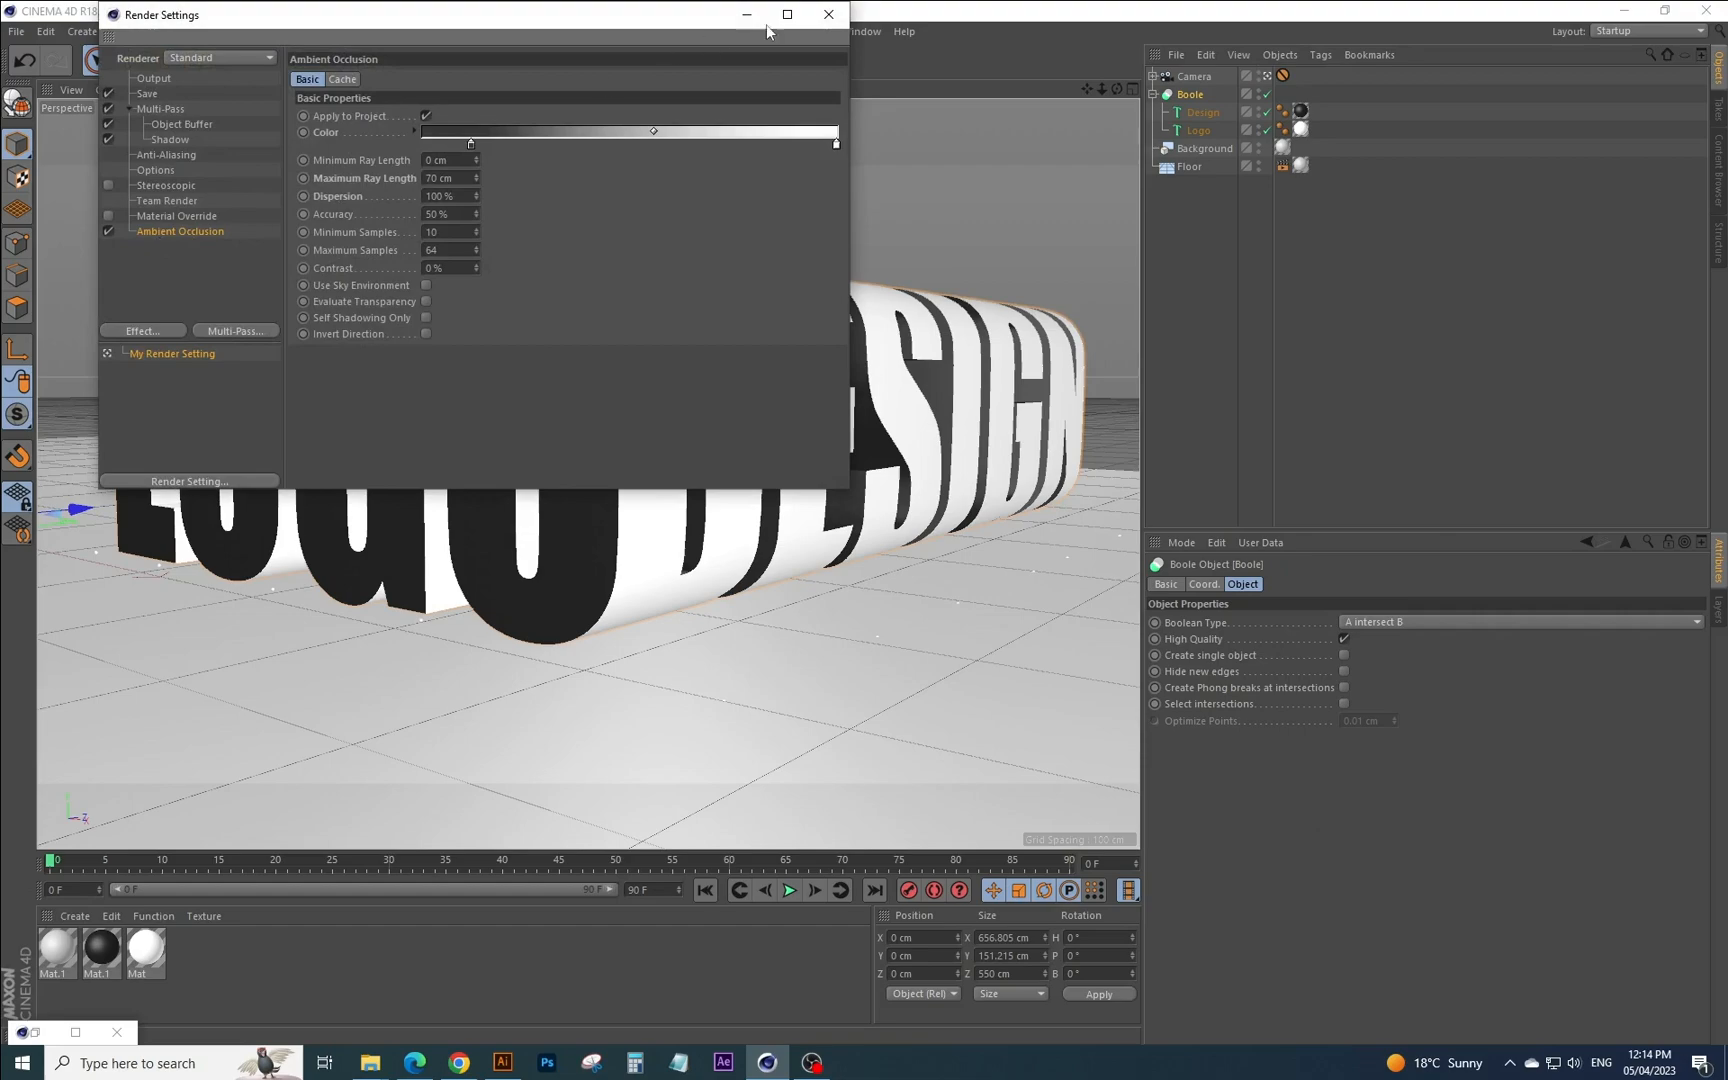
{"action": "left_click", "coordinate": [828, 14]}
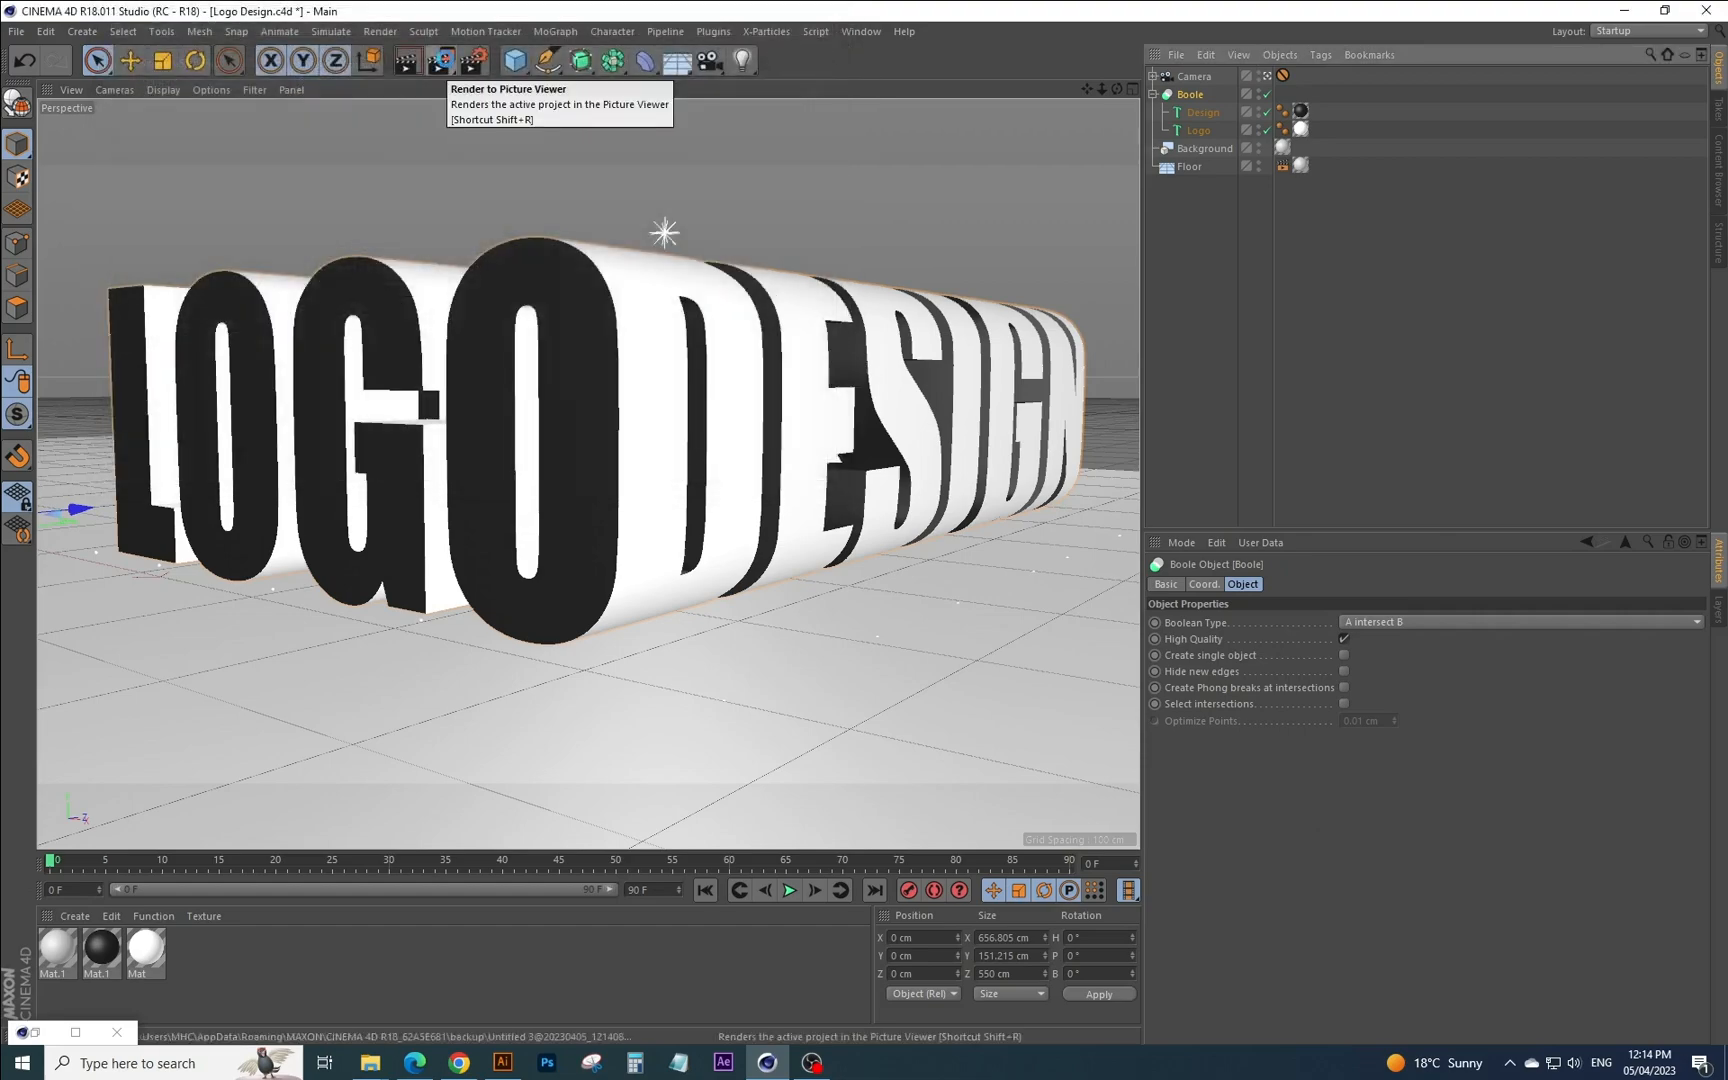
Render the LOGO DESIGN scene to the Picture Viewer, overwriting gd.png on the desktop, and inspect the finished image.
{"action": "left_click", "coordinate": [446, 58]}
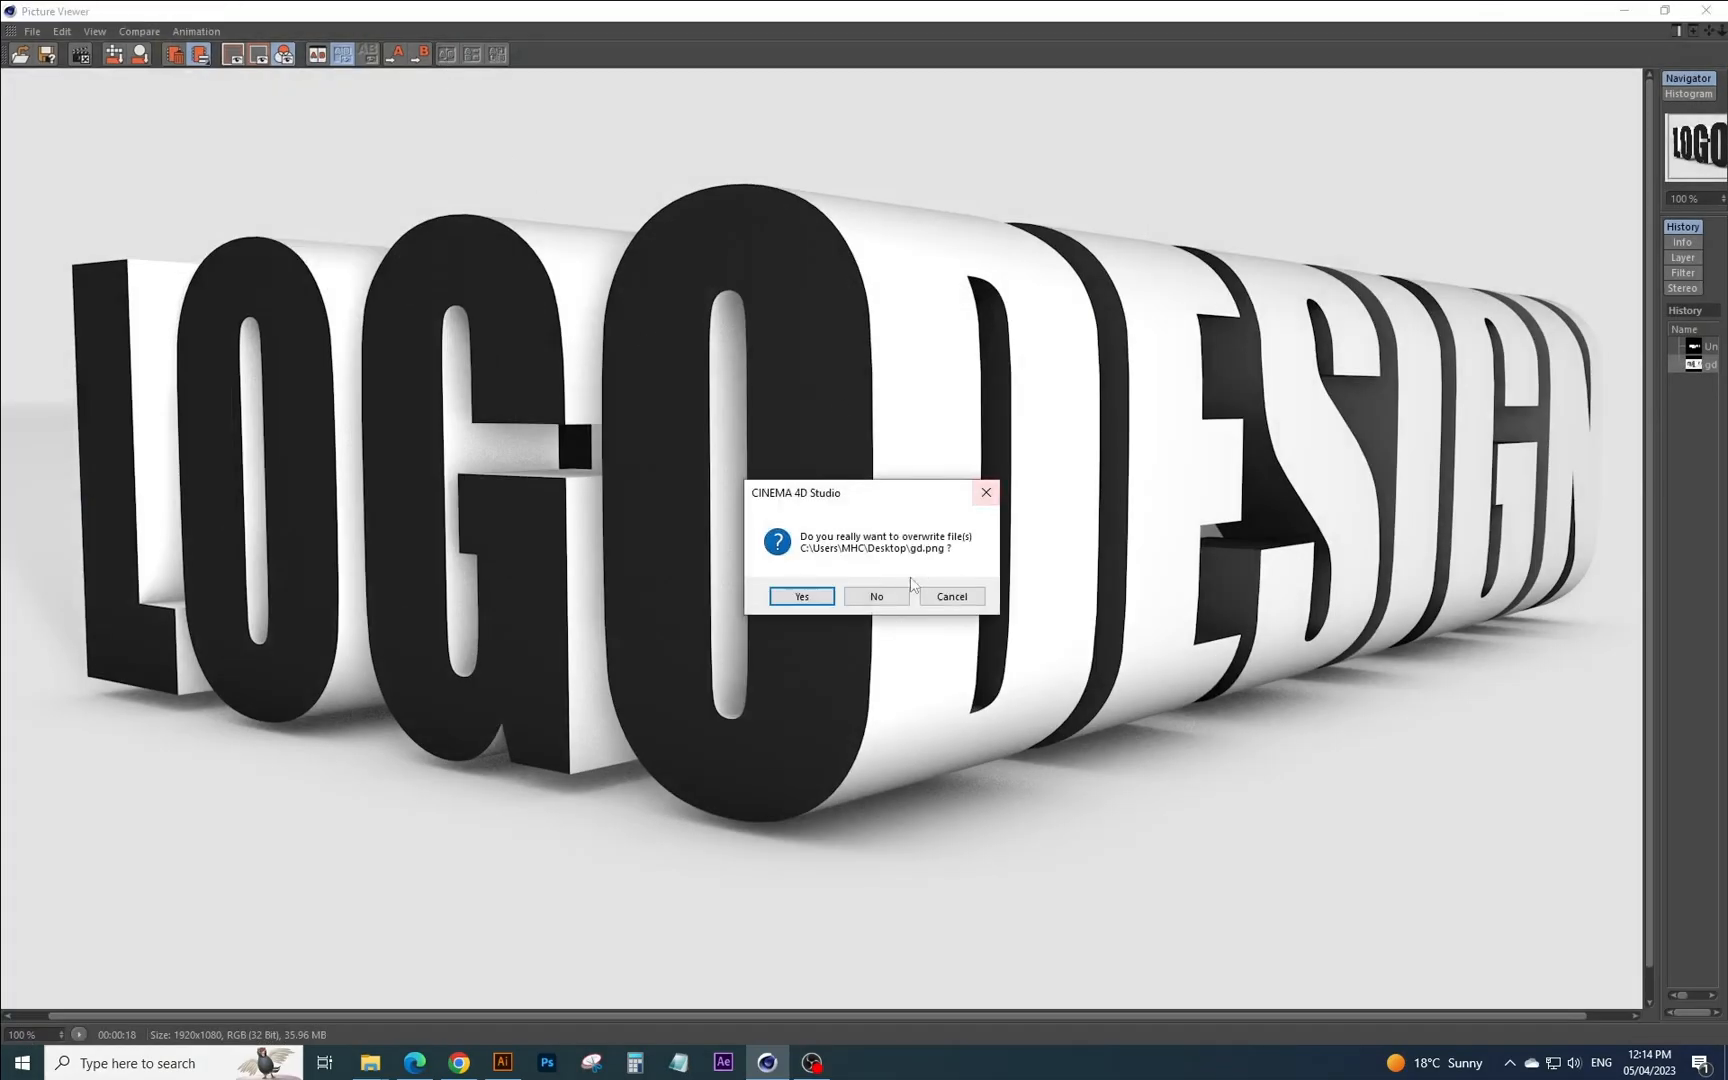
{"action": "left_click", "coordinate": [802, 596]}
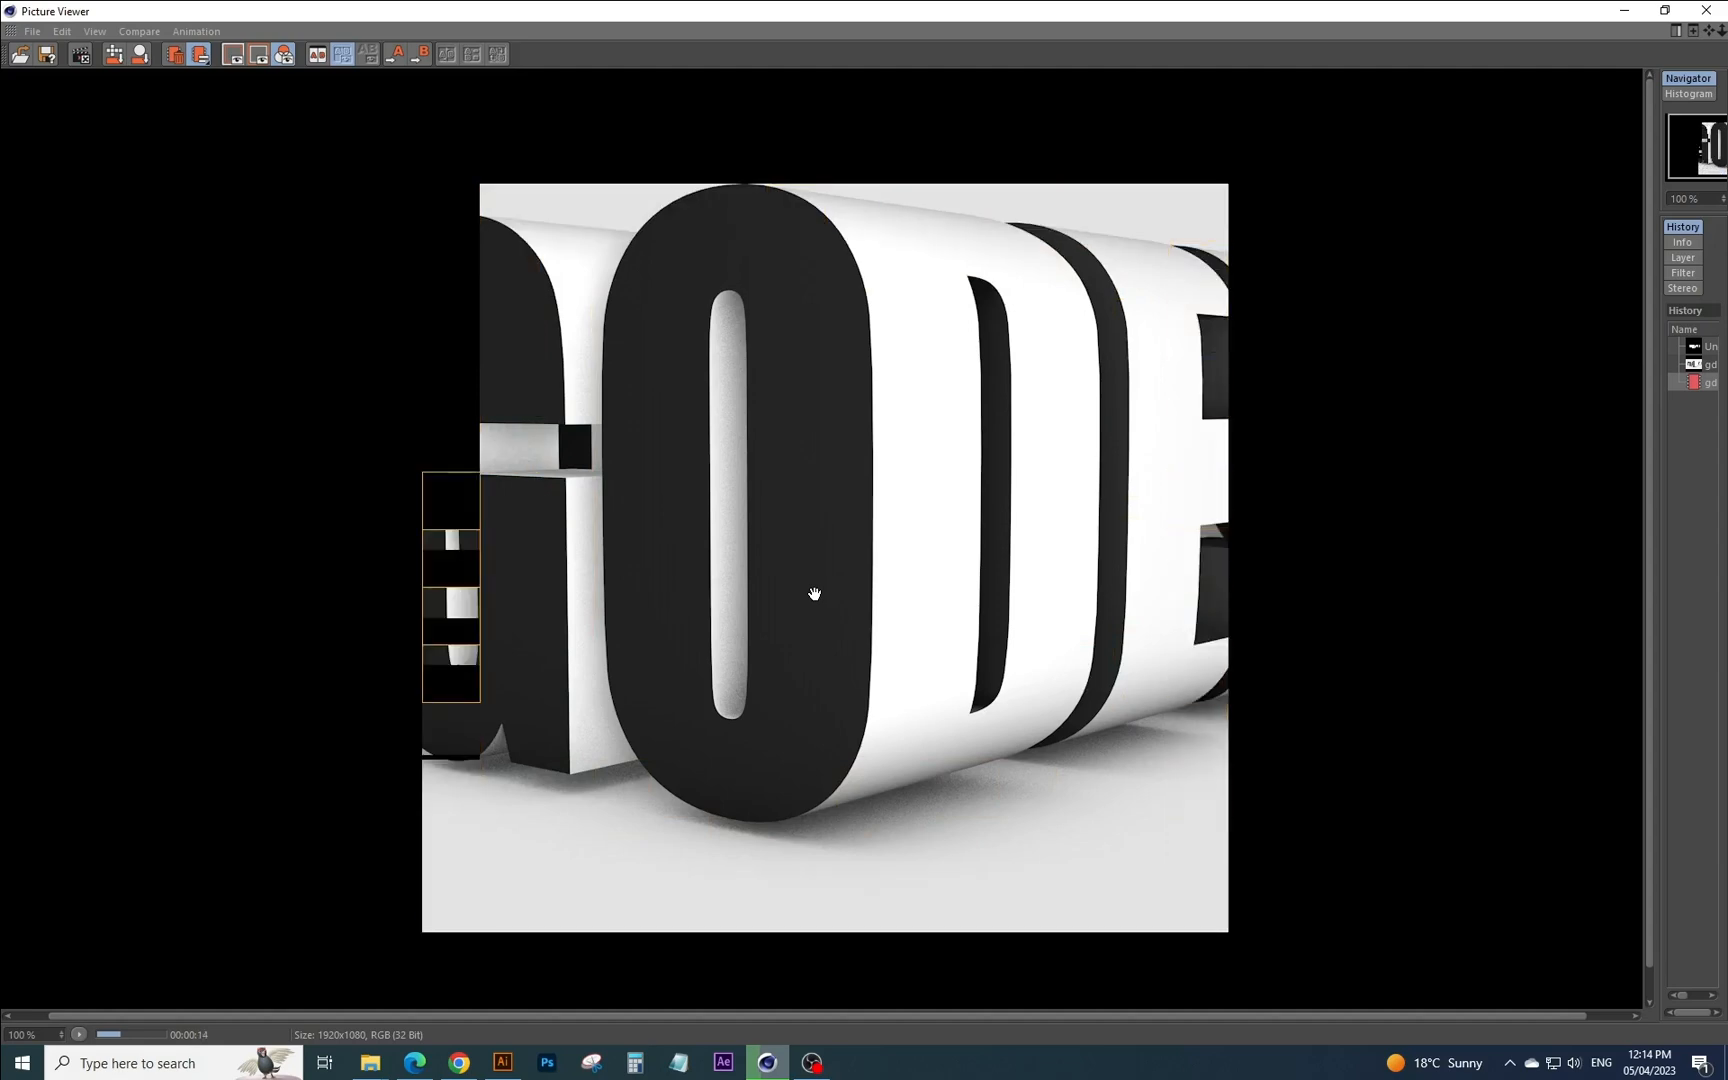
{"action": "scroll", "coordinate": [815, 597], "scroll_direction": "down", "scroll_amount": 1}
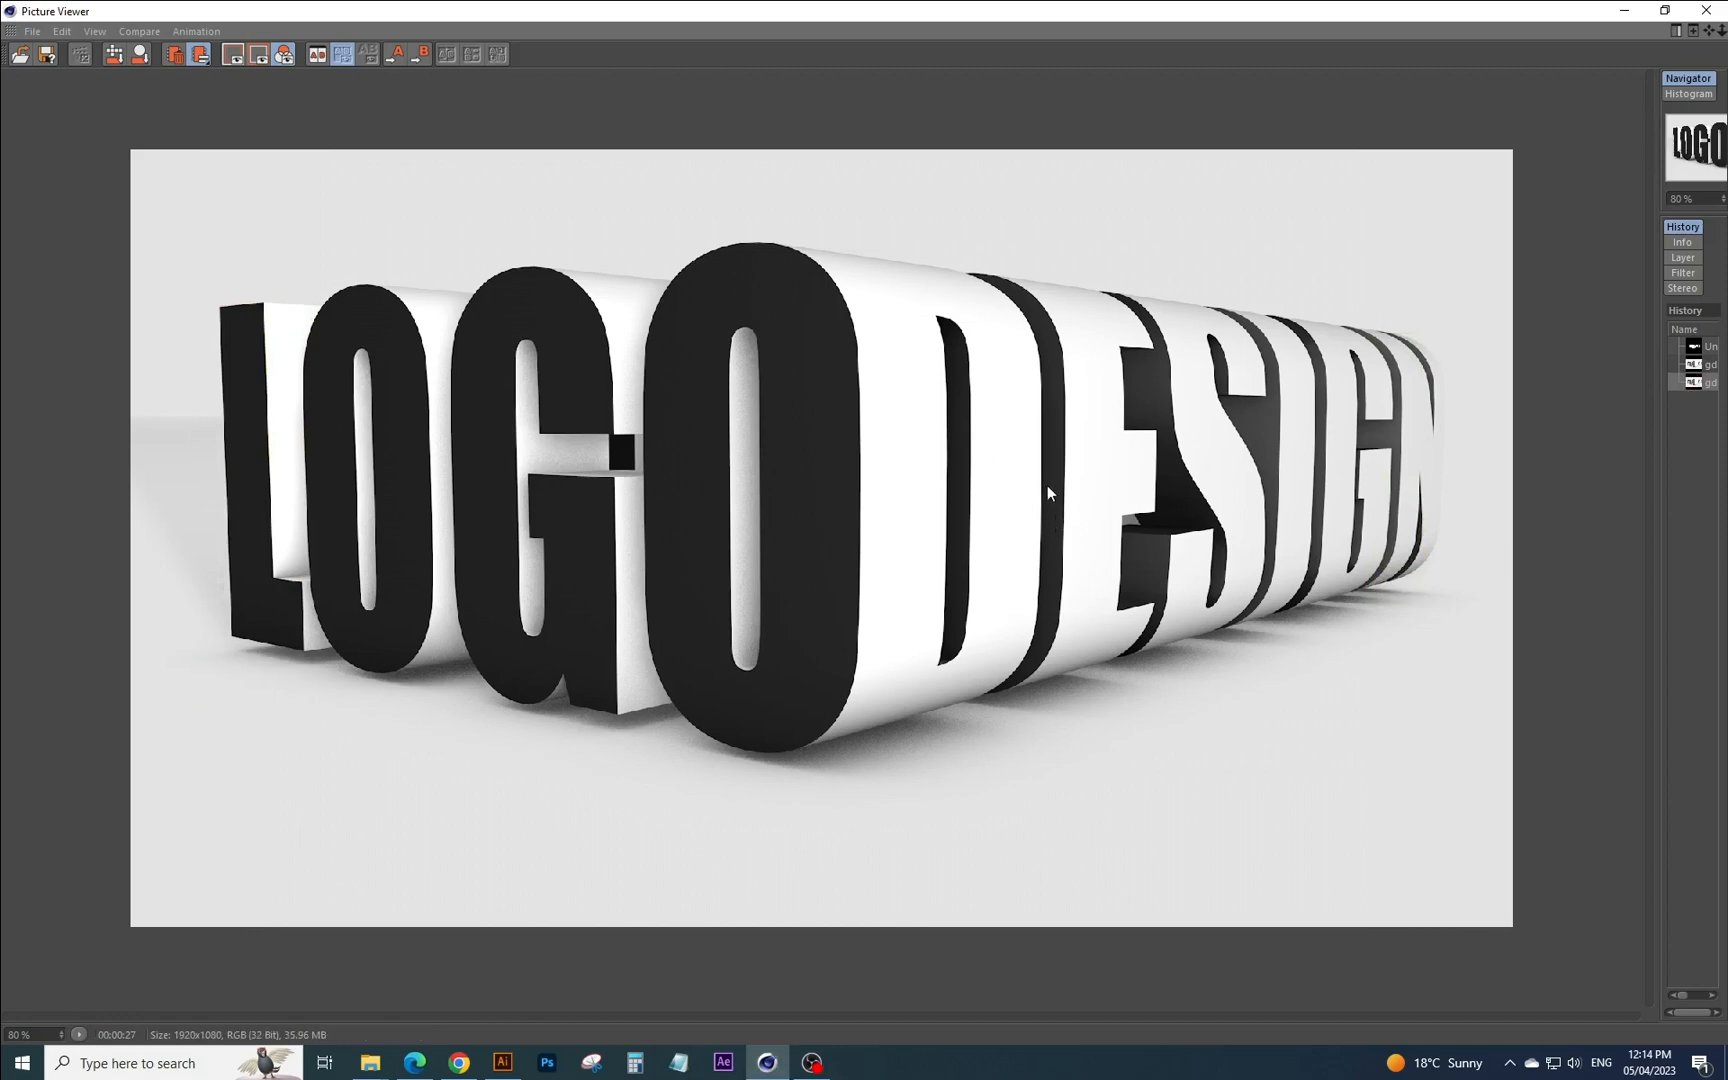
{"action": "scroll", "coordinate": [1048, 485], "scroll_direction": "up", "scroll_amount": 1}
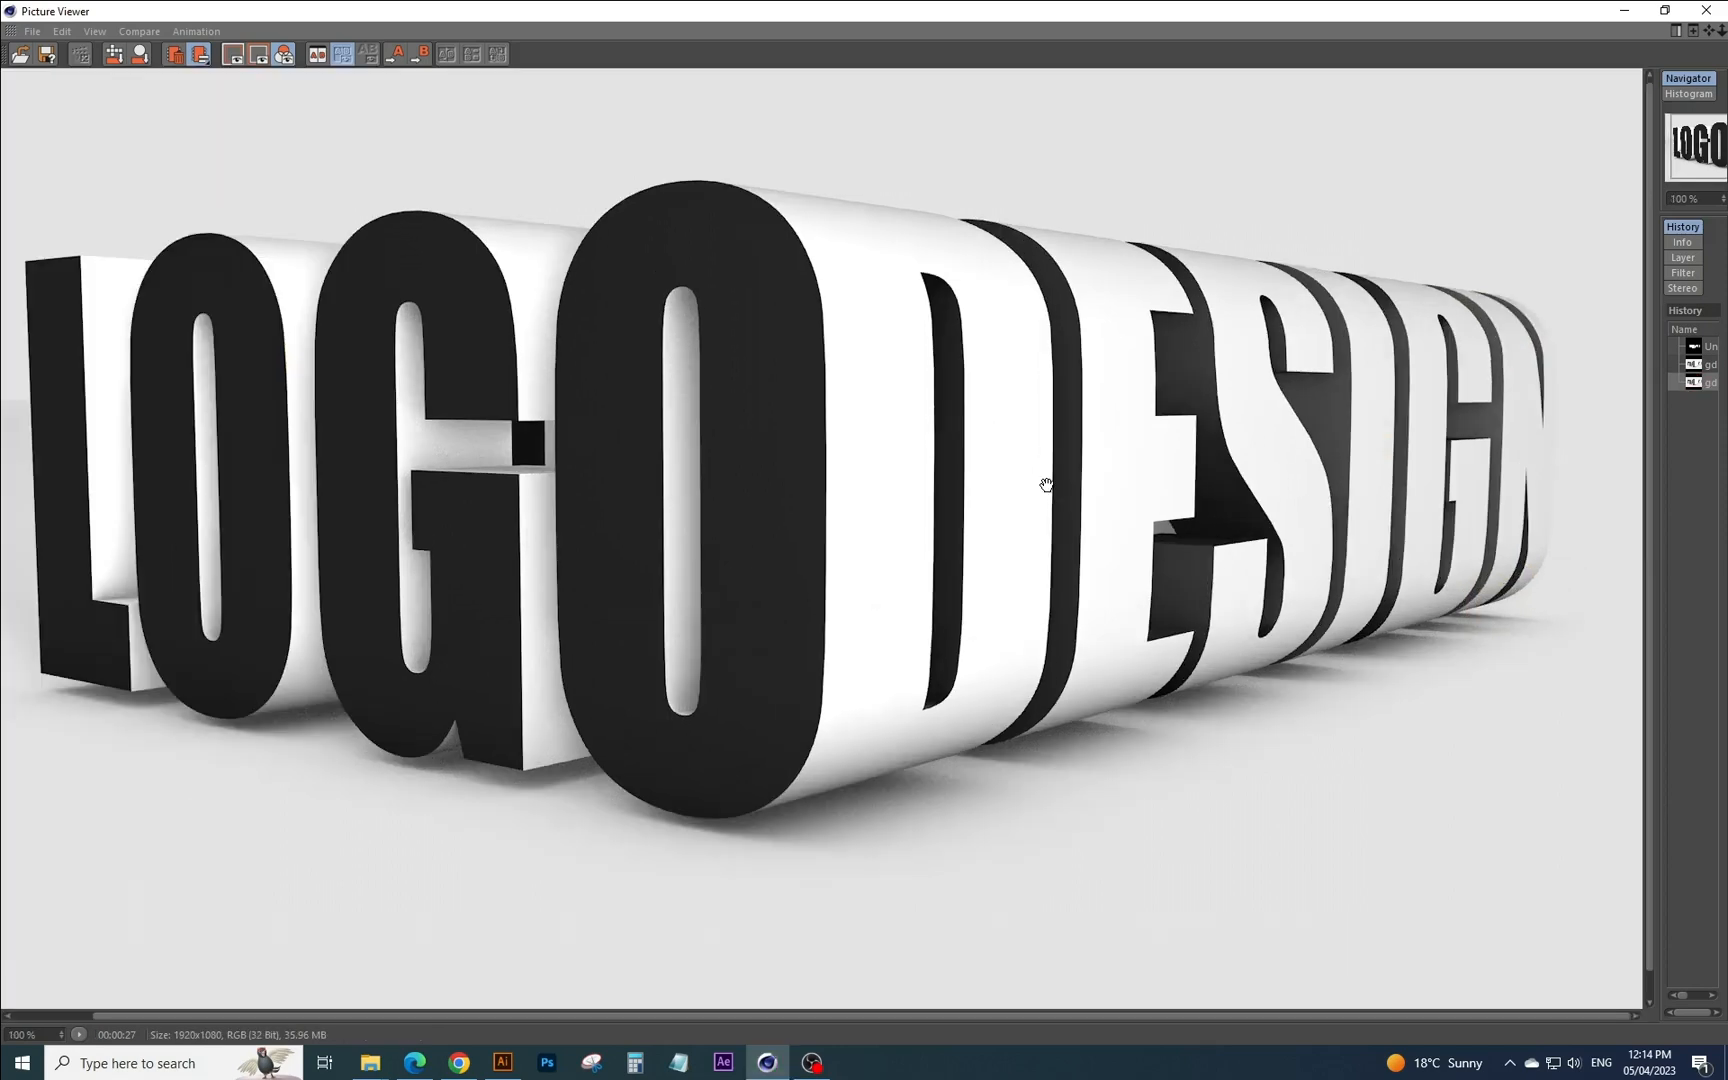